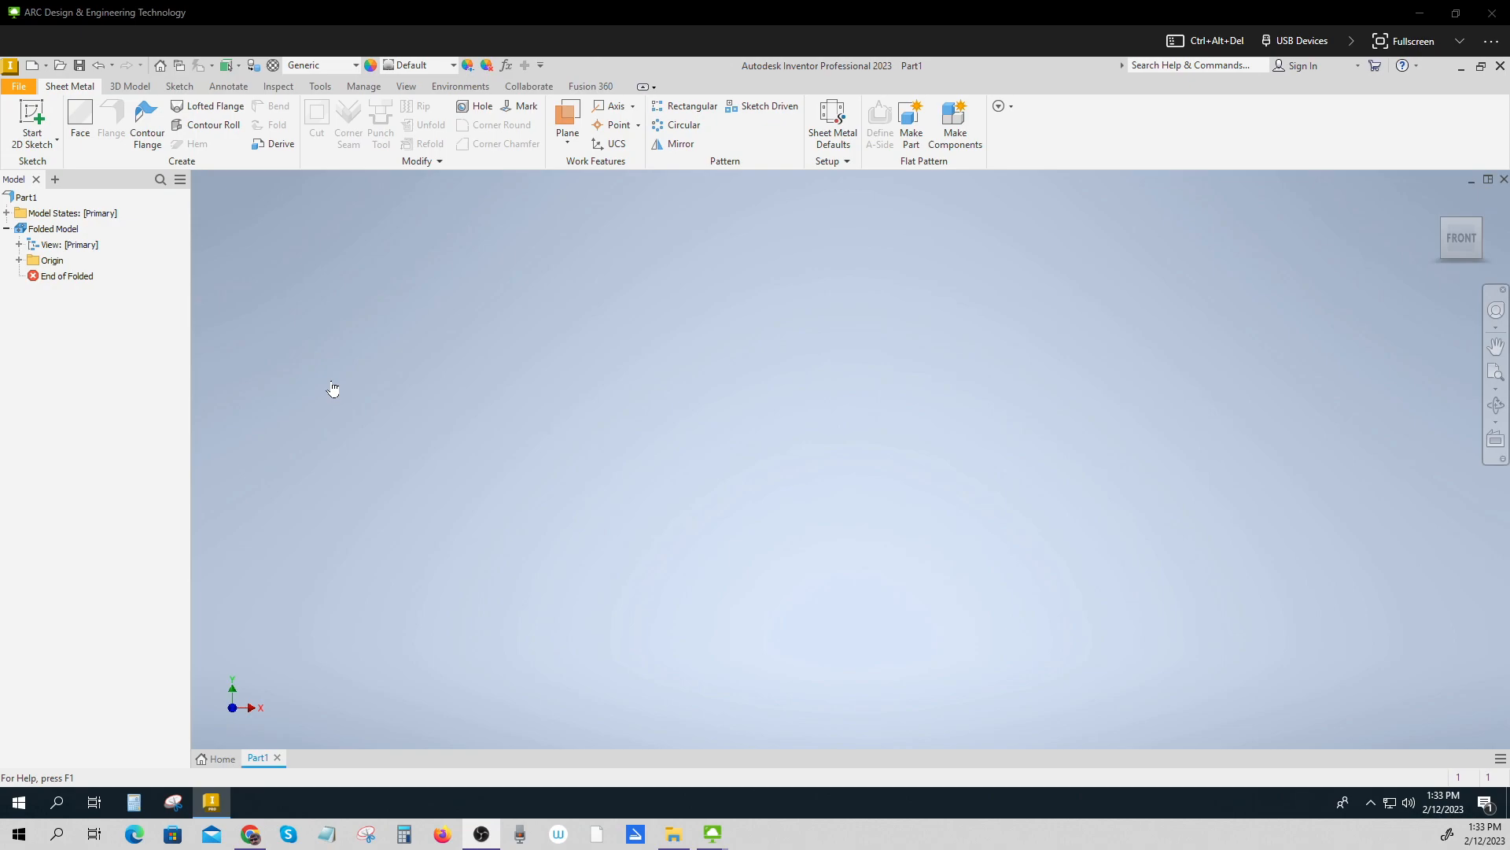
Sketch an 8 by 8 in two-point center rectangle on the horizontal XZ plane, centered on the origin, and finish the sketch.
click(82, 119)
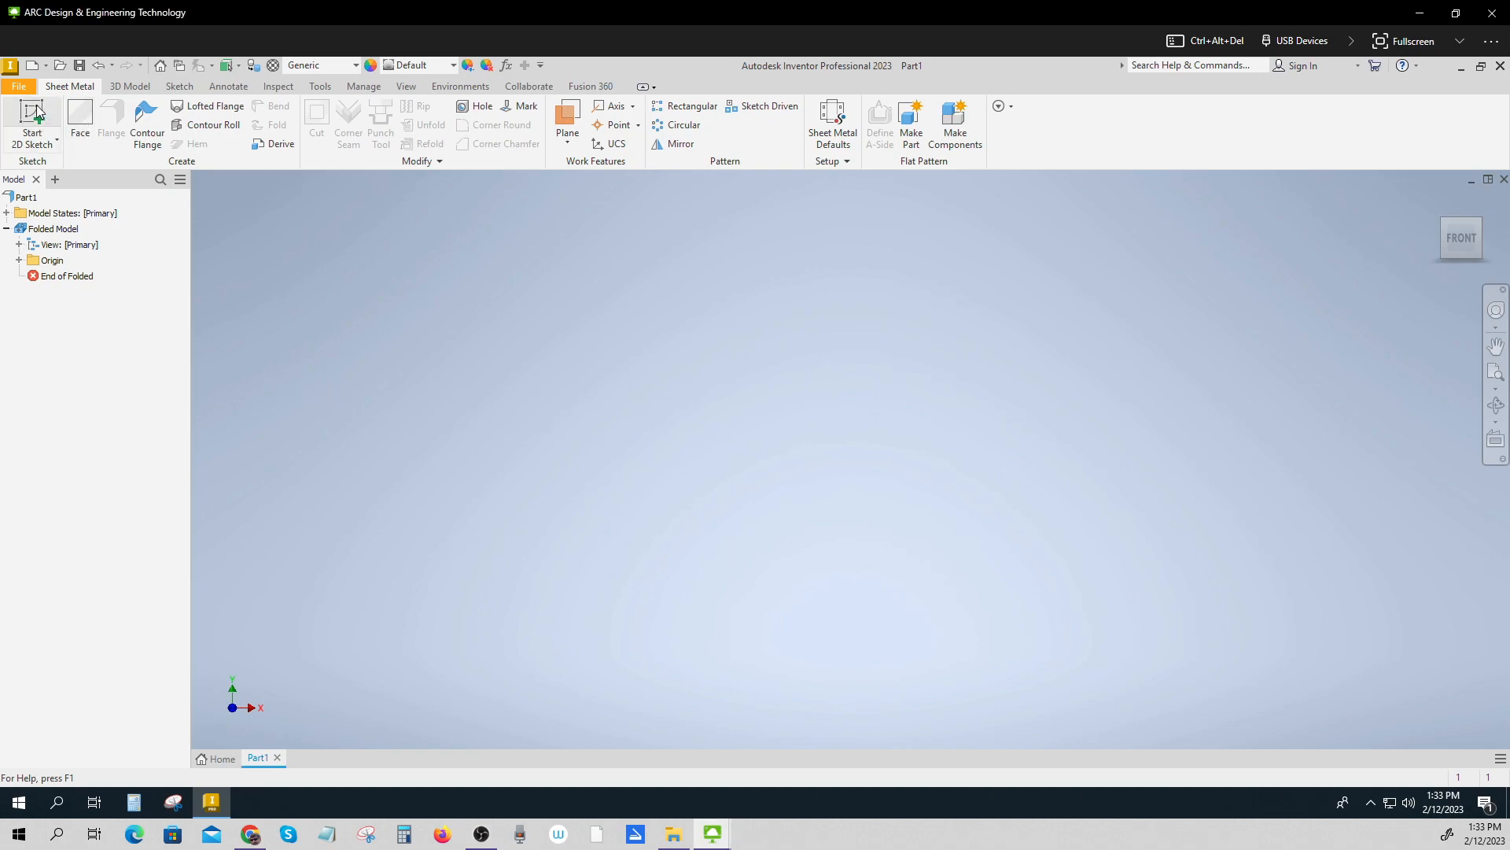
click(677, 468)
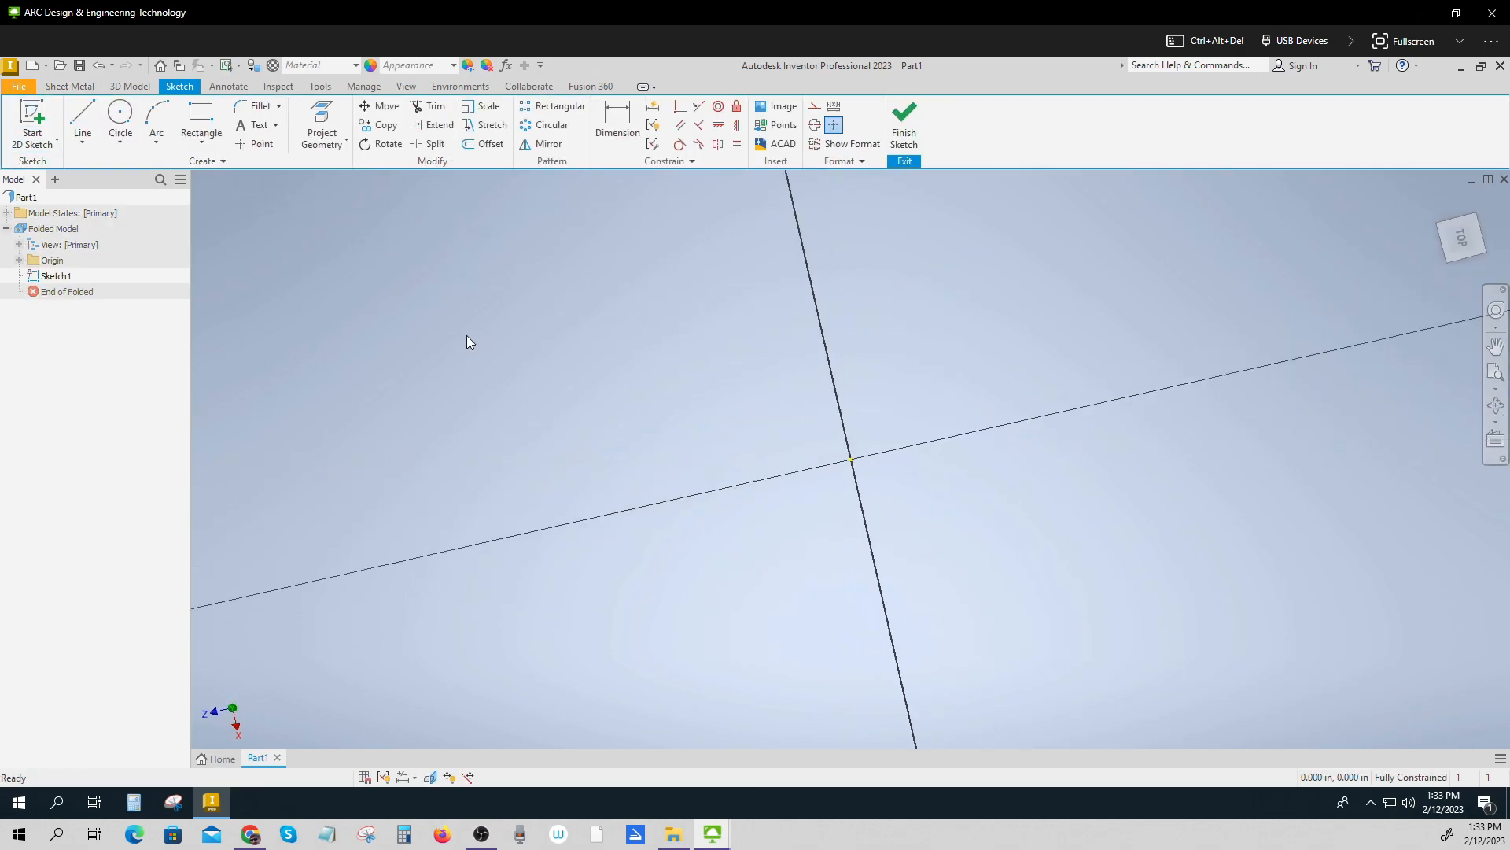
click(203, 144)
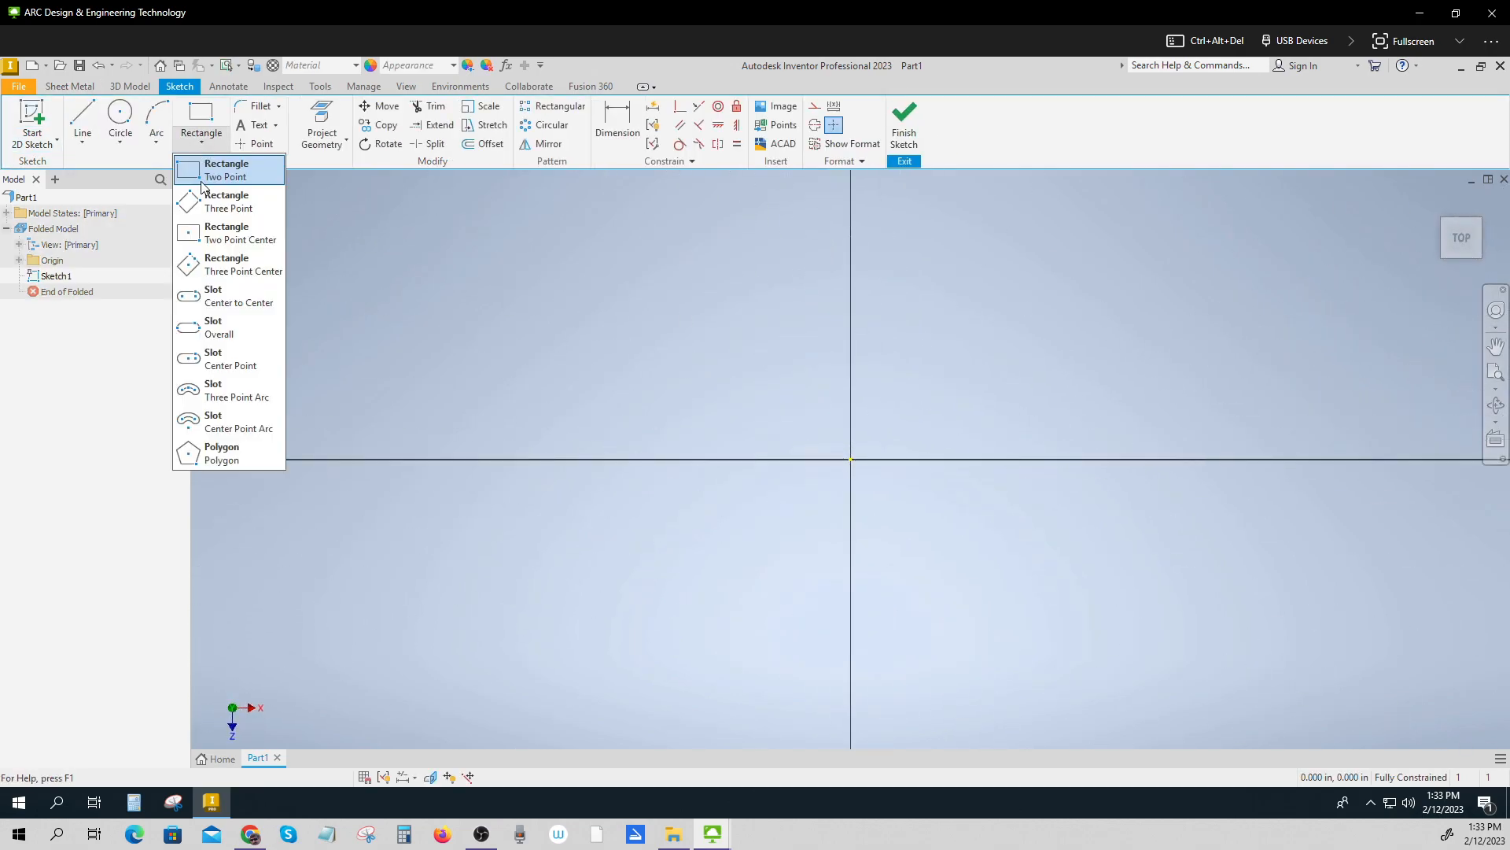
click(224, 230)
click(850, 458)
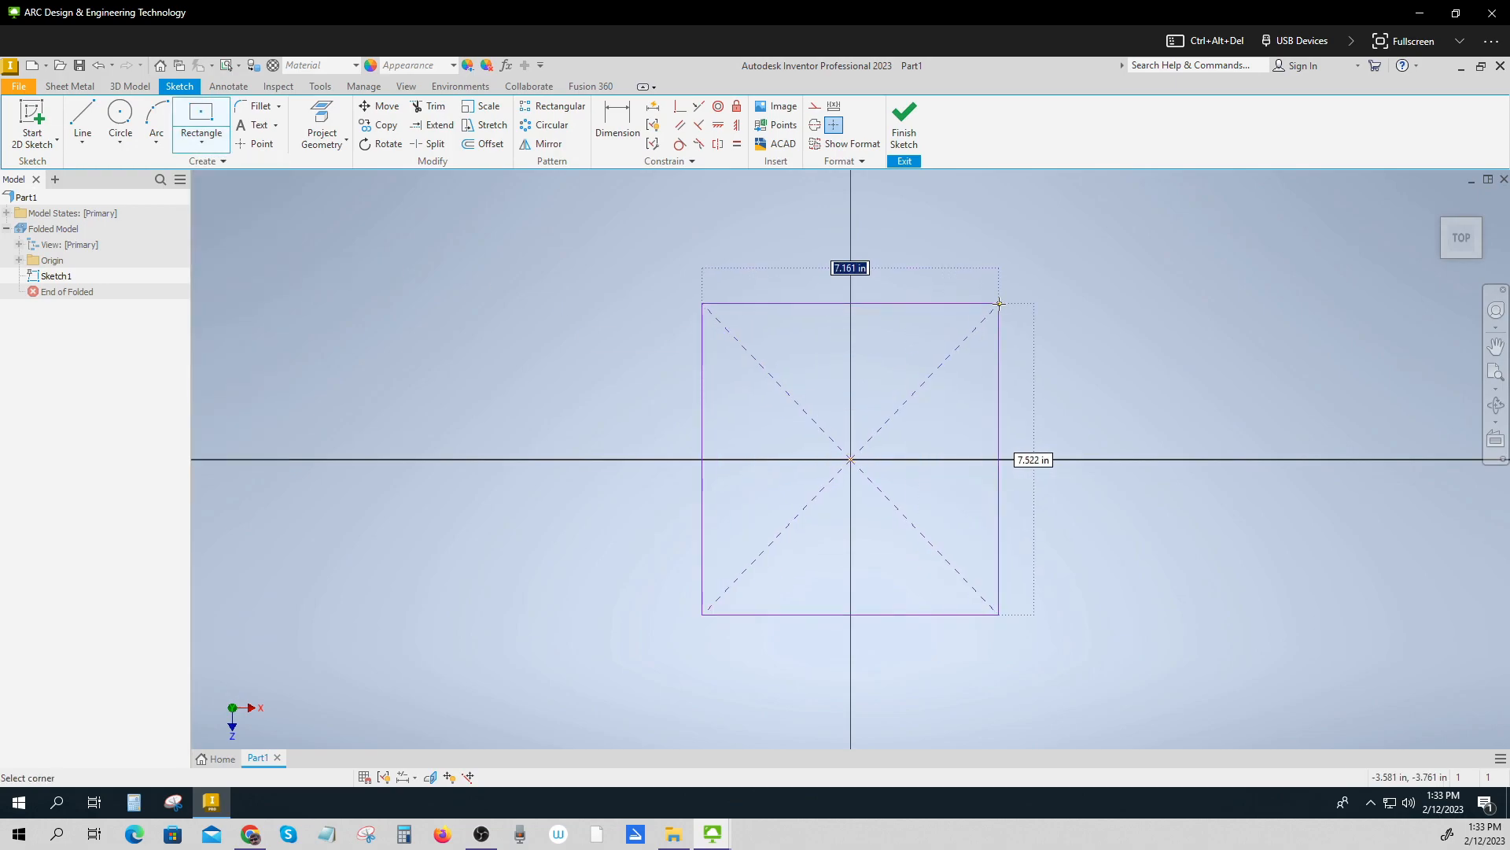
text(8)
key(Tab)
text(8)
key(Return)
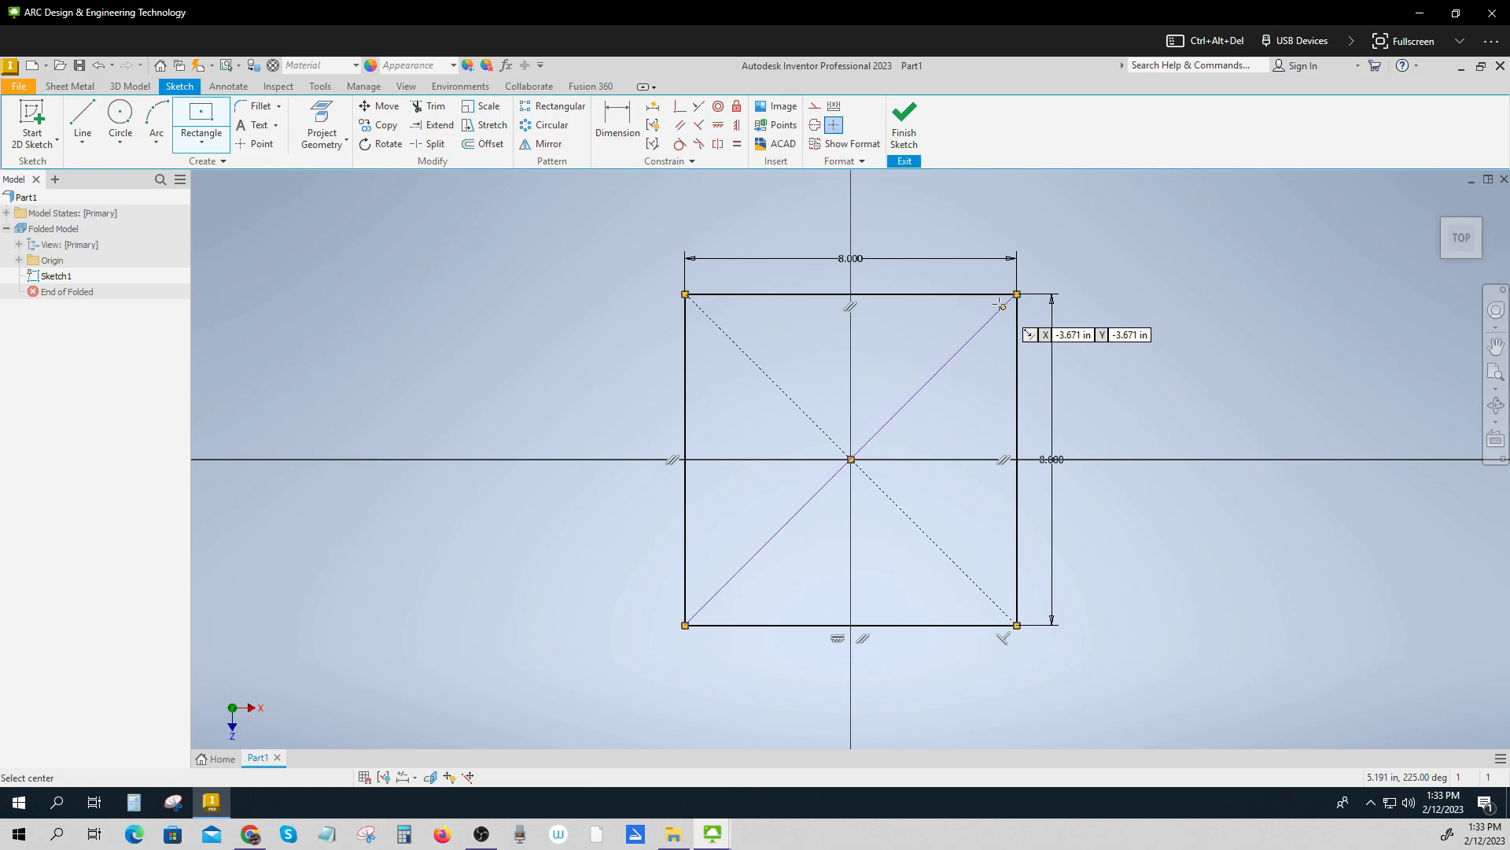
click(894, 133)
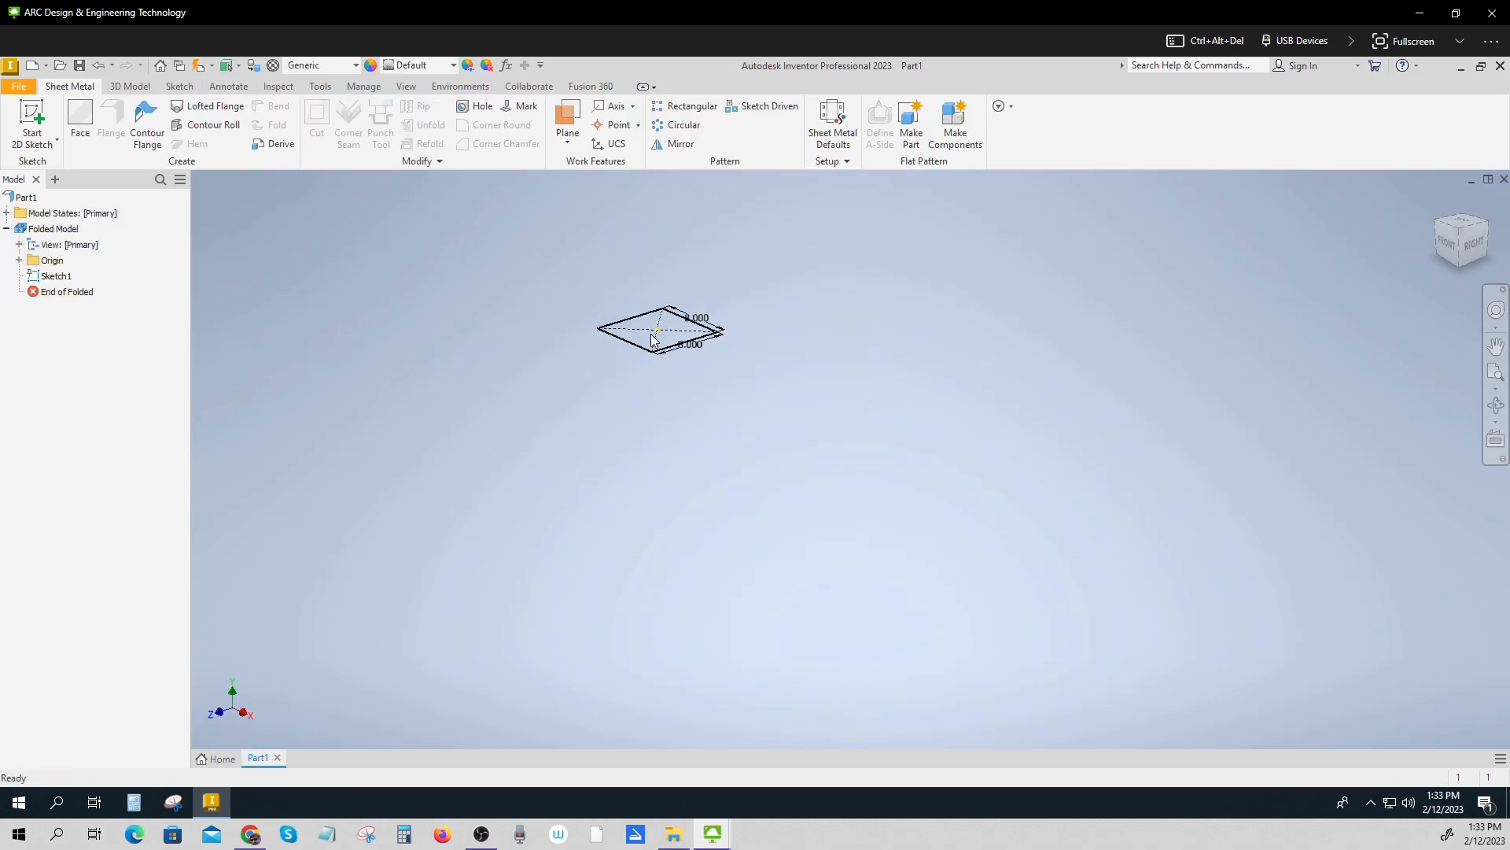
Create a sheet metal face from the square profile using the default sheet metal rule.
click(80, 118)
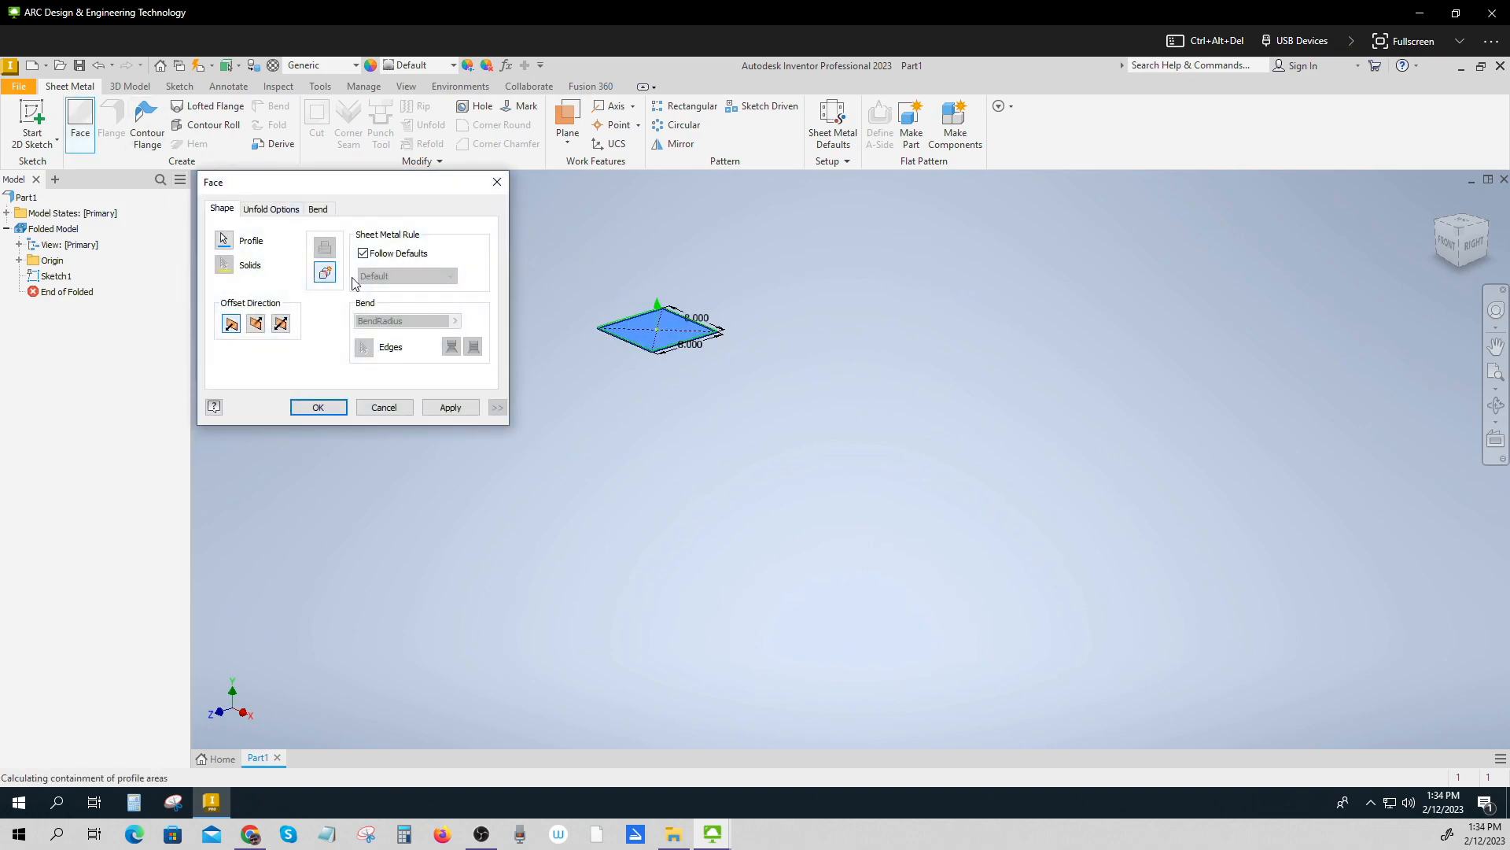
click(451, 406)
click(384, 406)
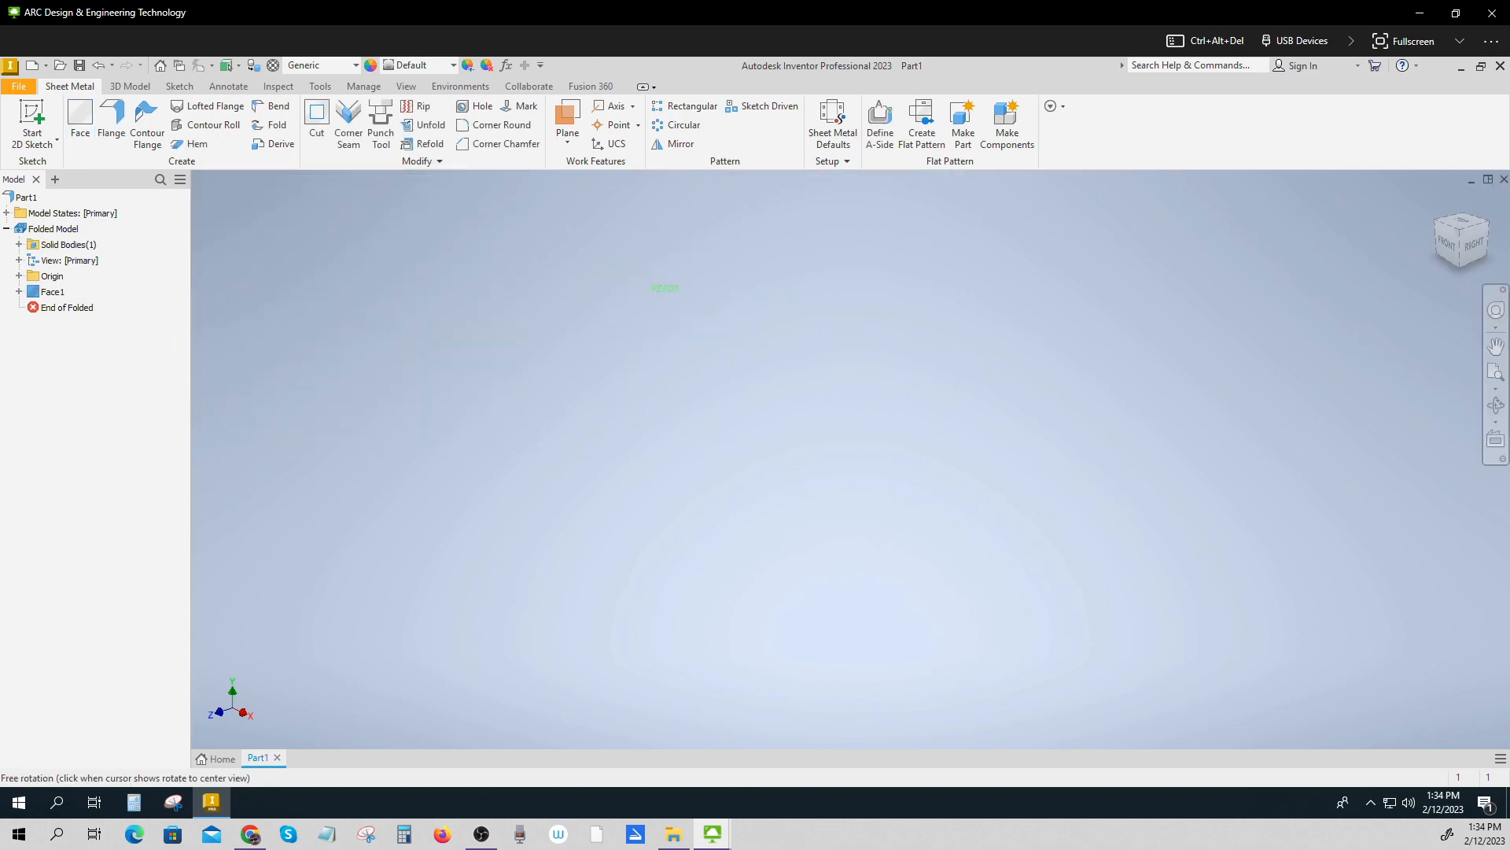
Enable the Parameters command group and add the comment "Box bottom" to model parameter d0.
shift+middle_drag(664, 305, 692, 440)
click(1465, 246)
click(1465, 210)
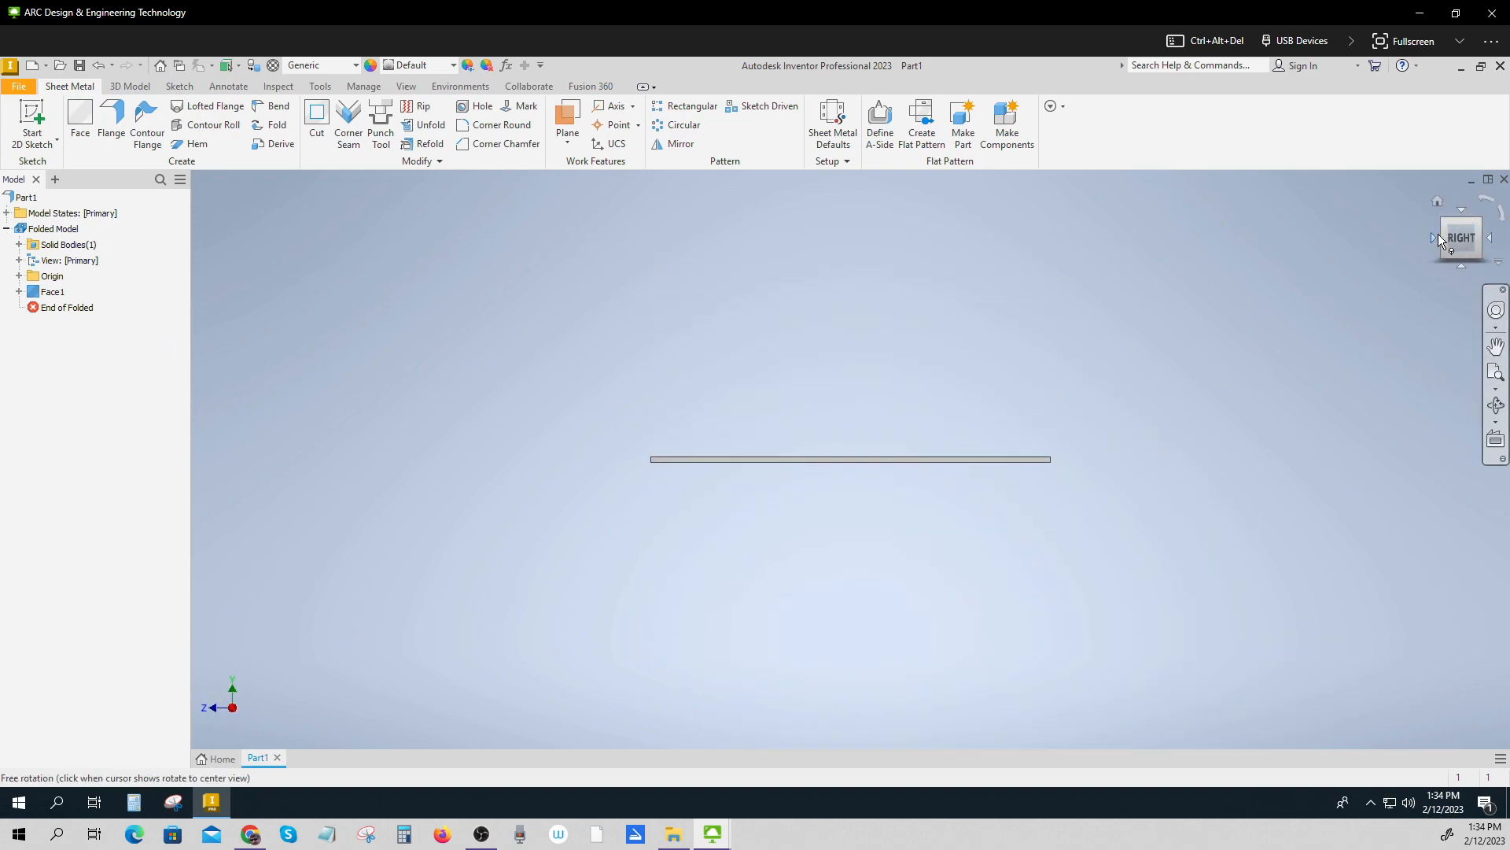
click(1432, 236)
click(1480, 224)
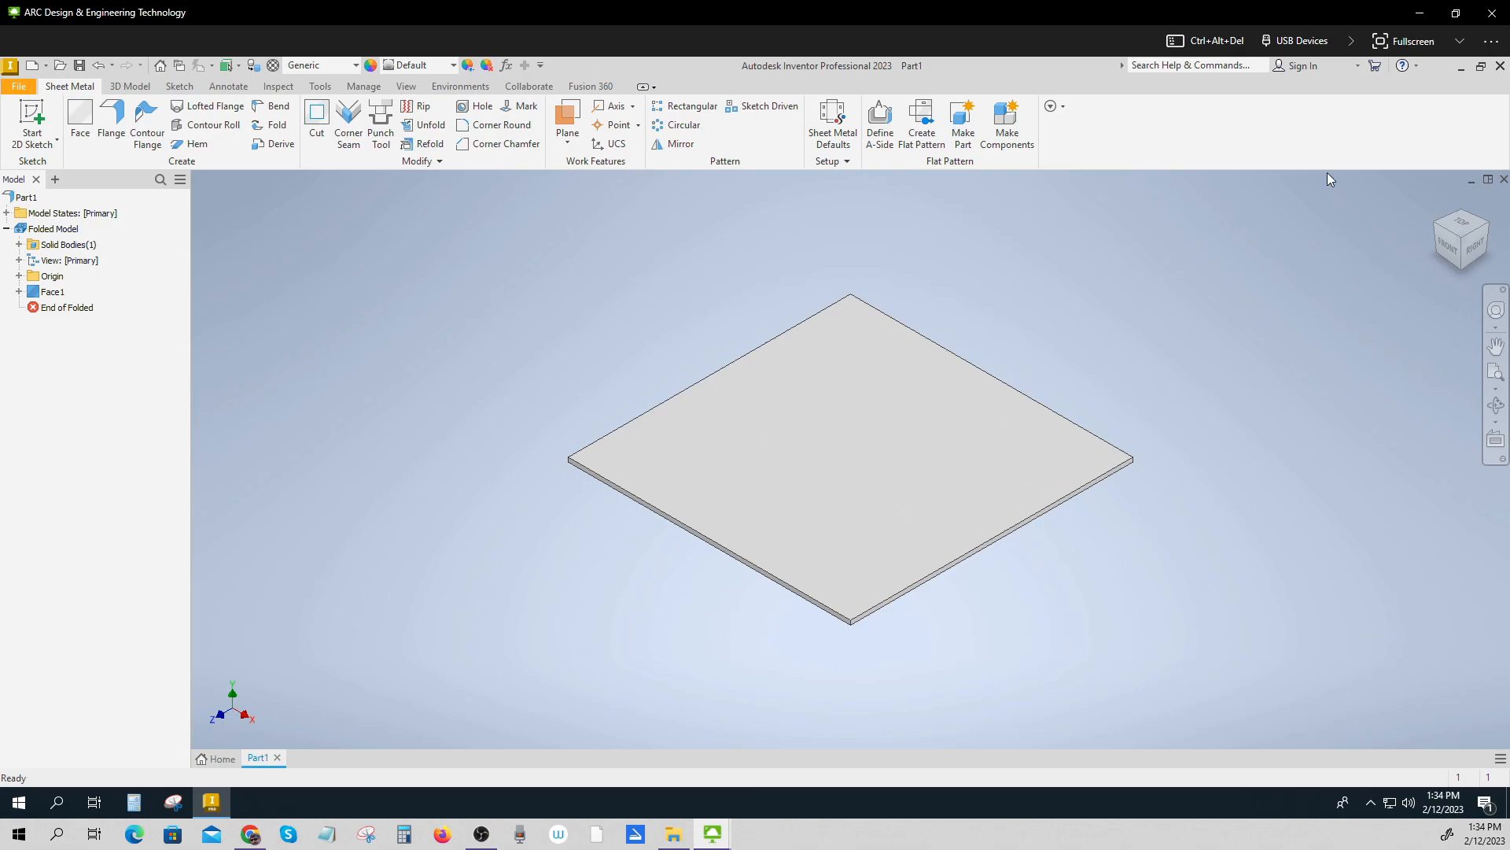
click(1061, 108)
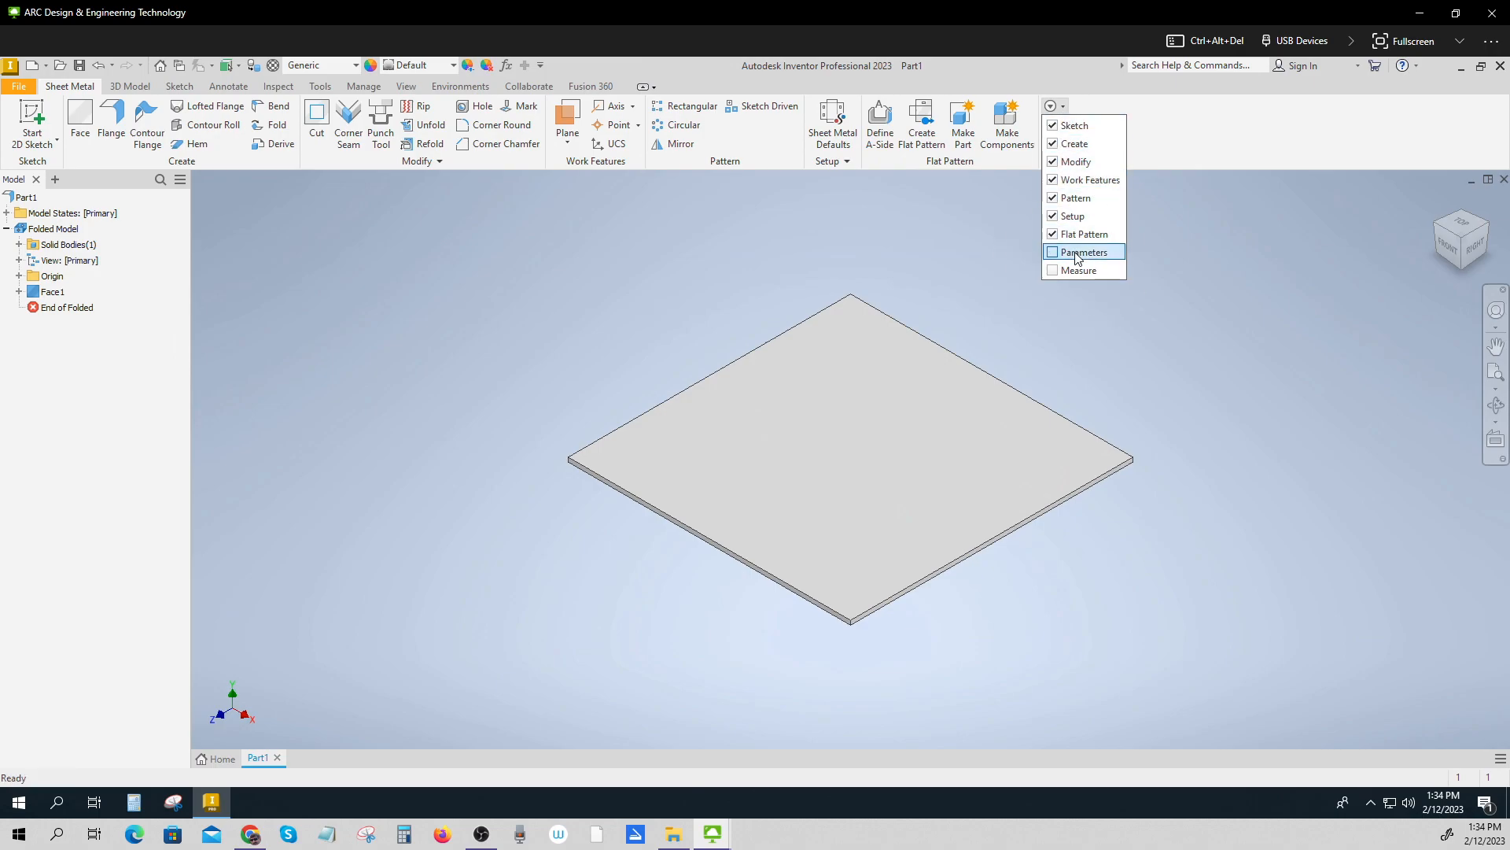
click(1077, 252)
click(1076, 115)
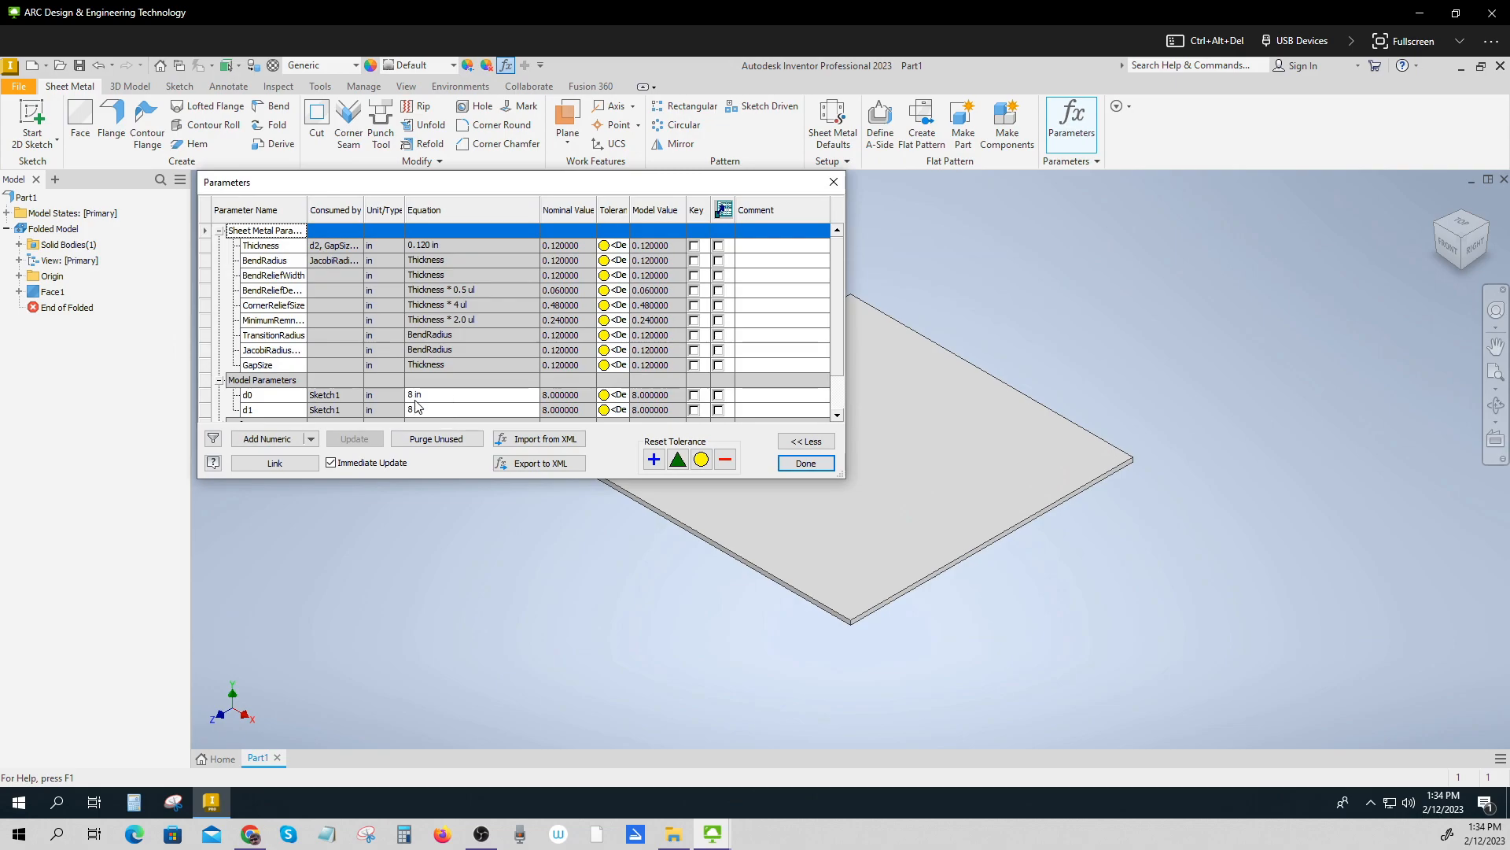
click(739, 395)
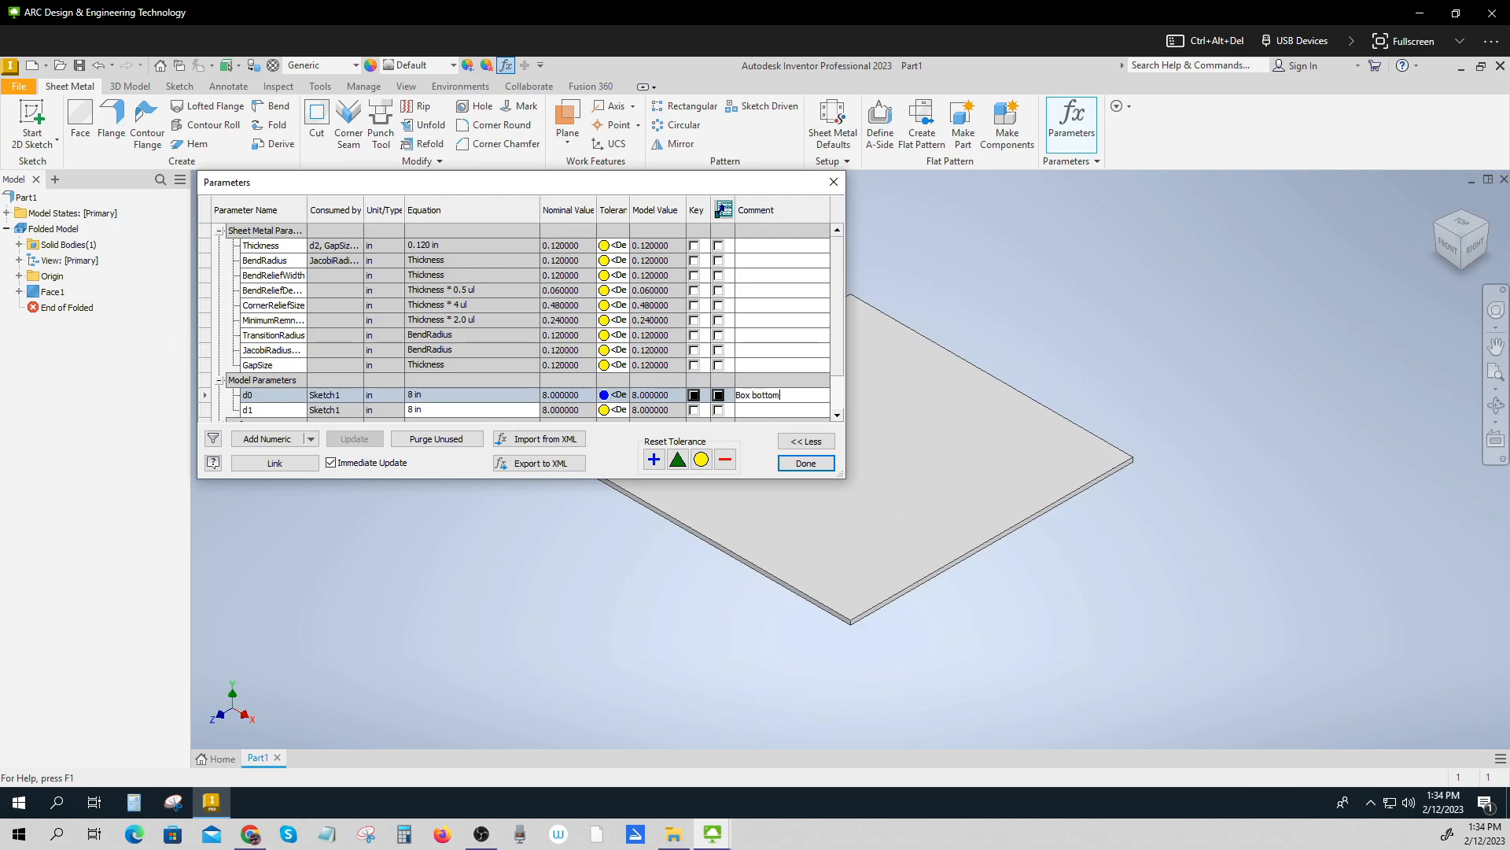
Set the equation of model parameter d1 to d0 and close the parameters table.
click(436, 412)
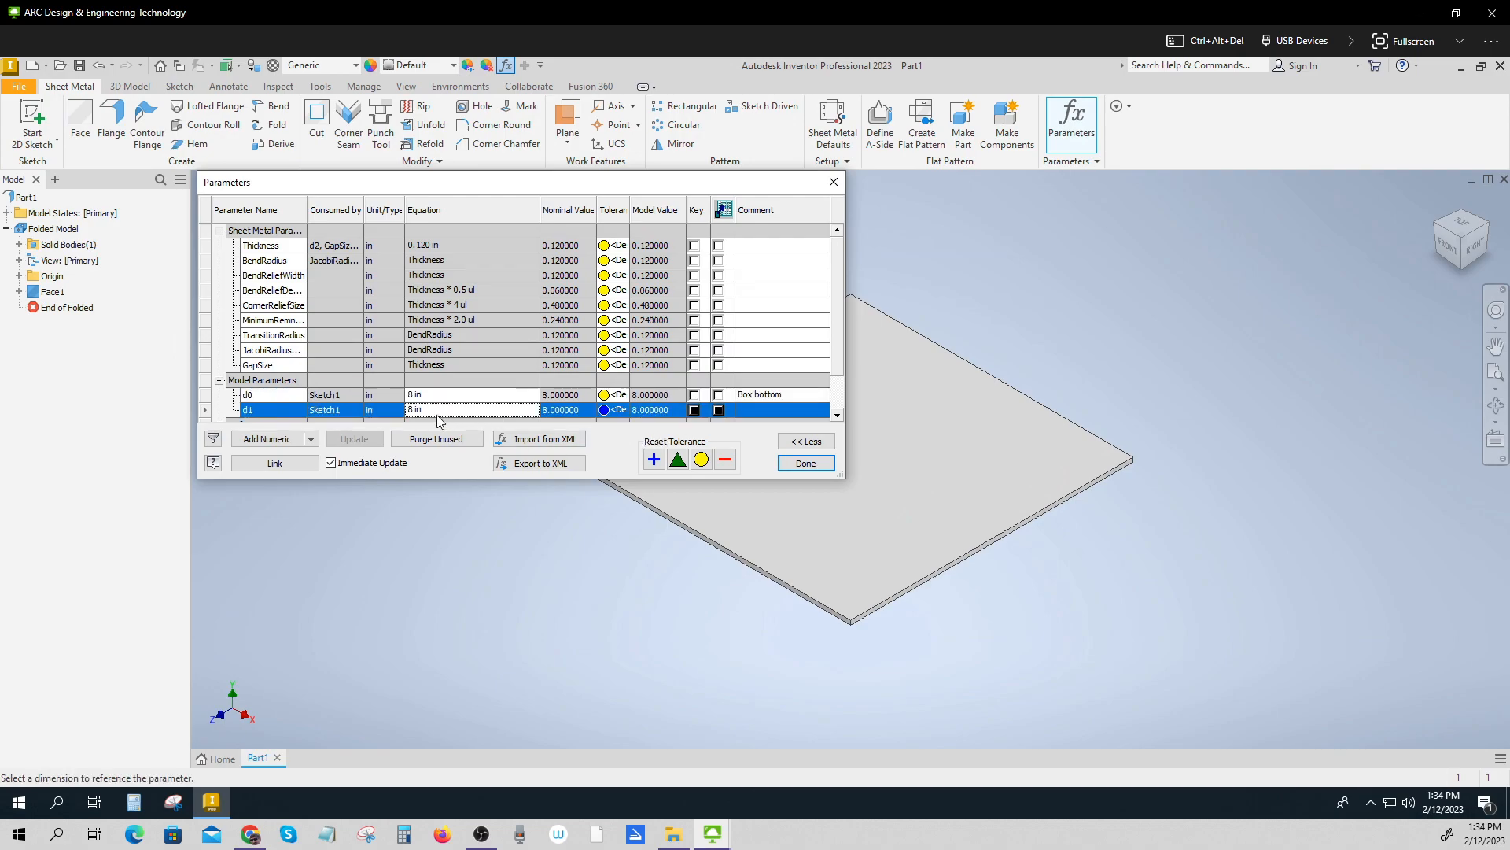
click(430, 415)
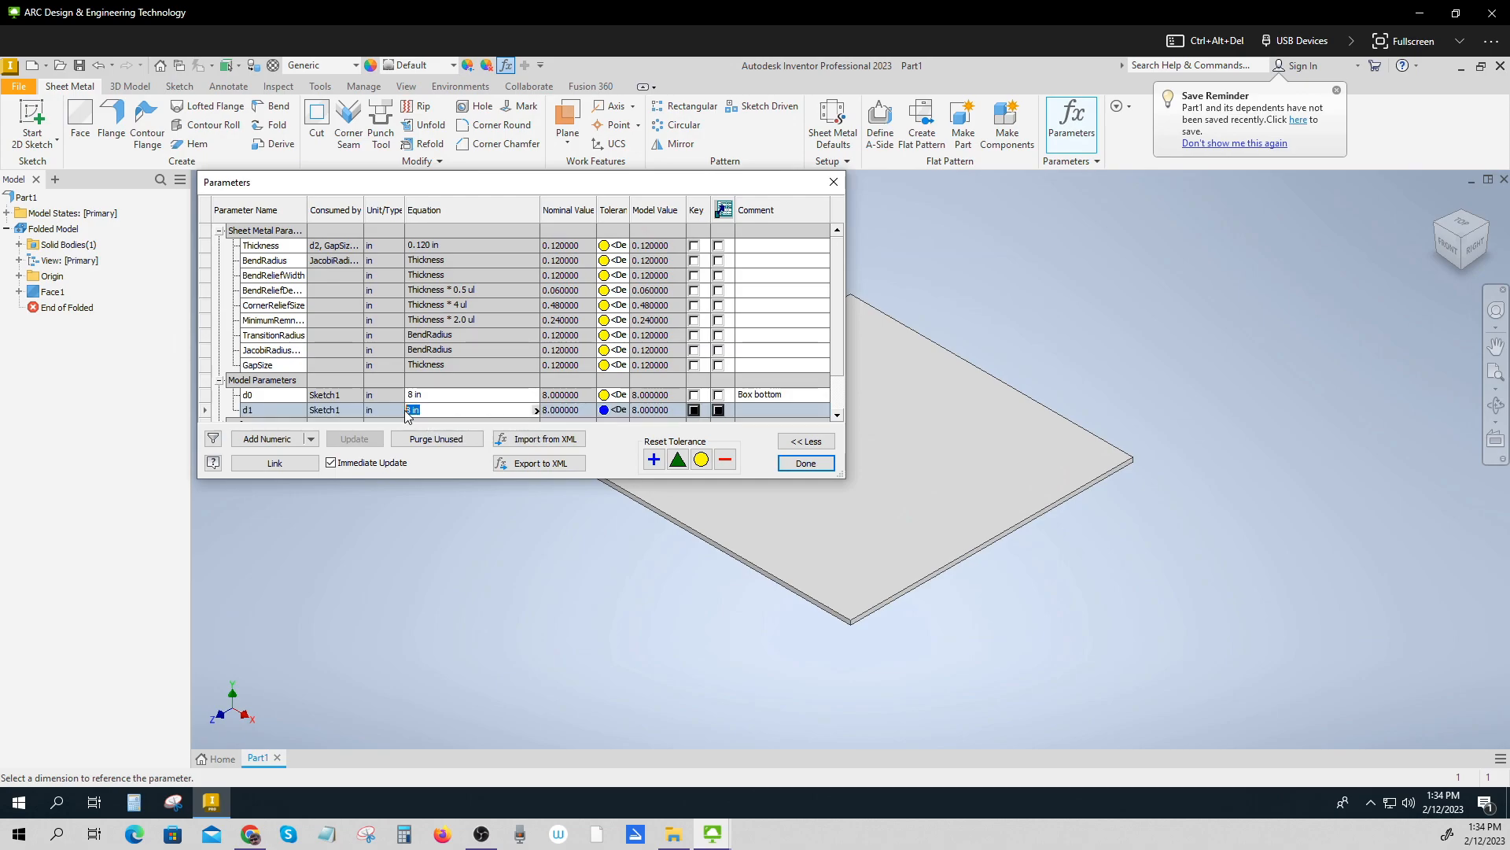
text(d0)
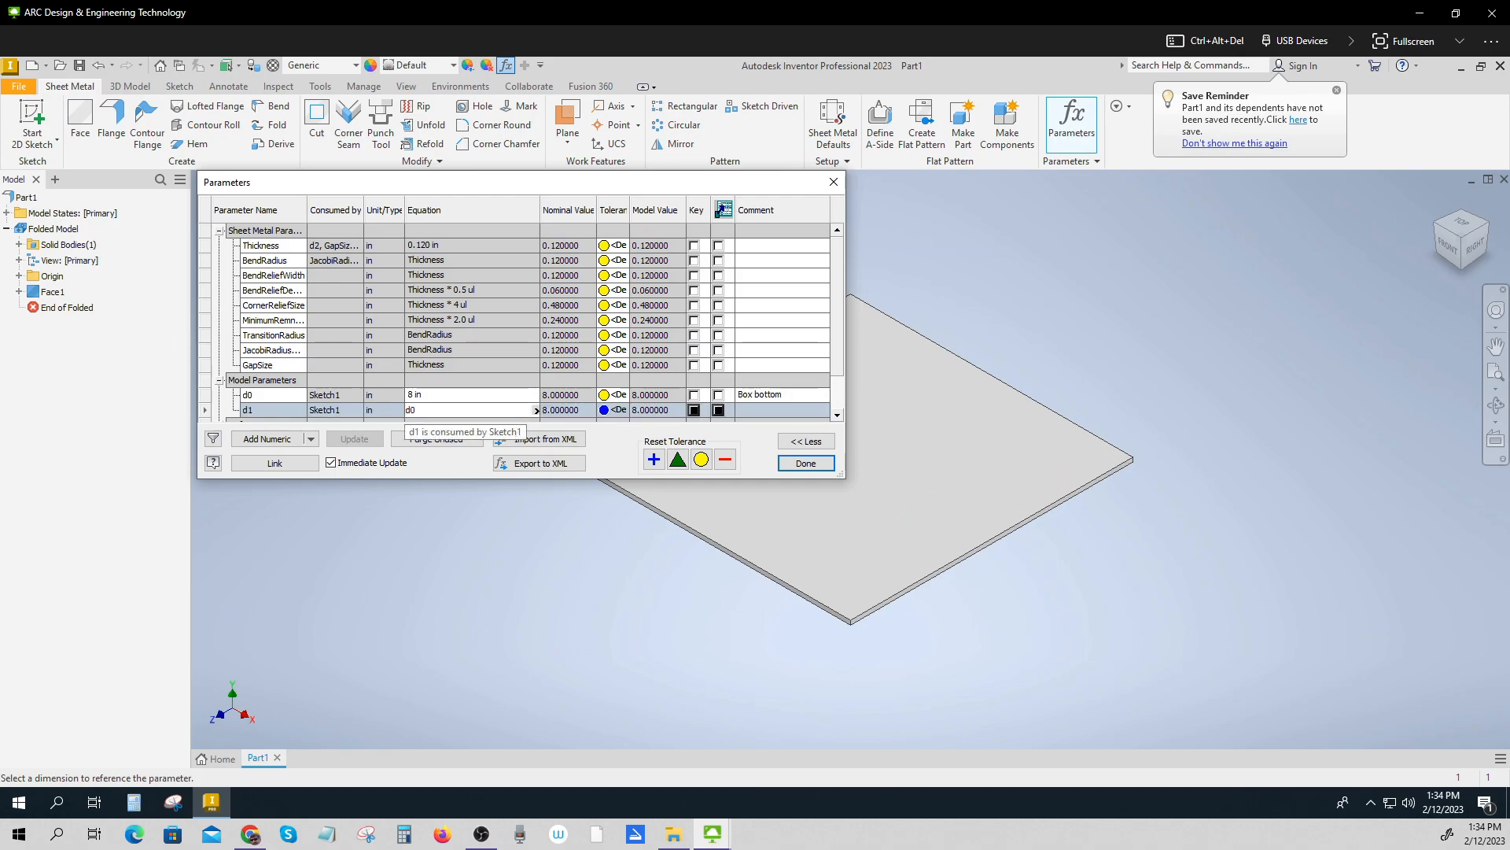
click(805, 463)
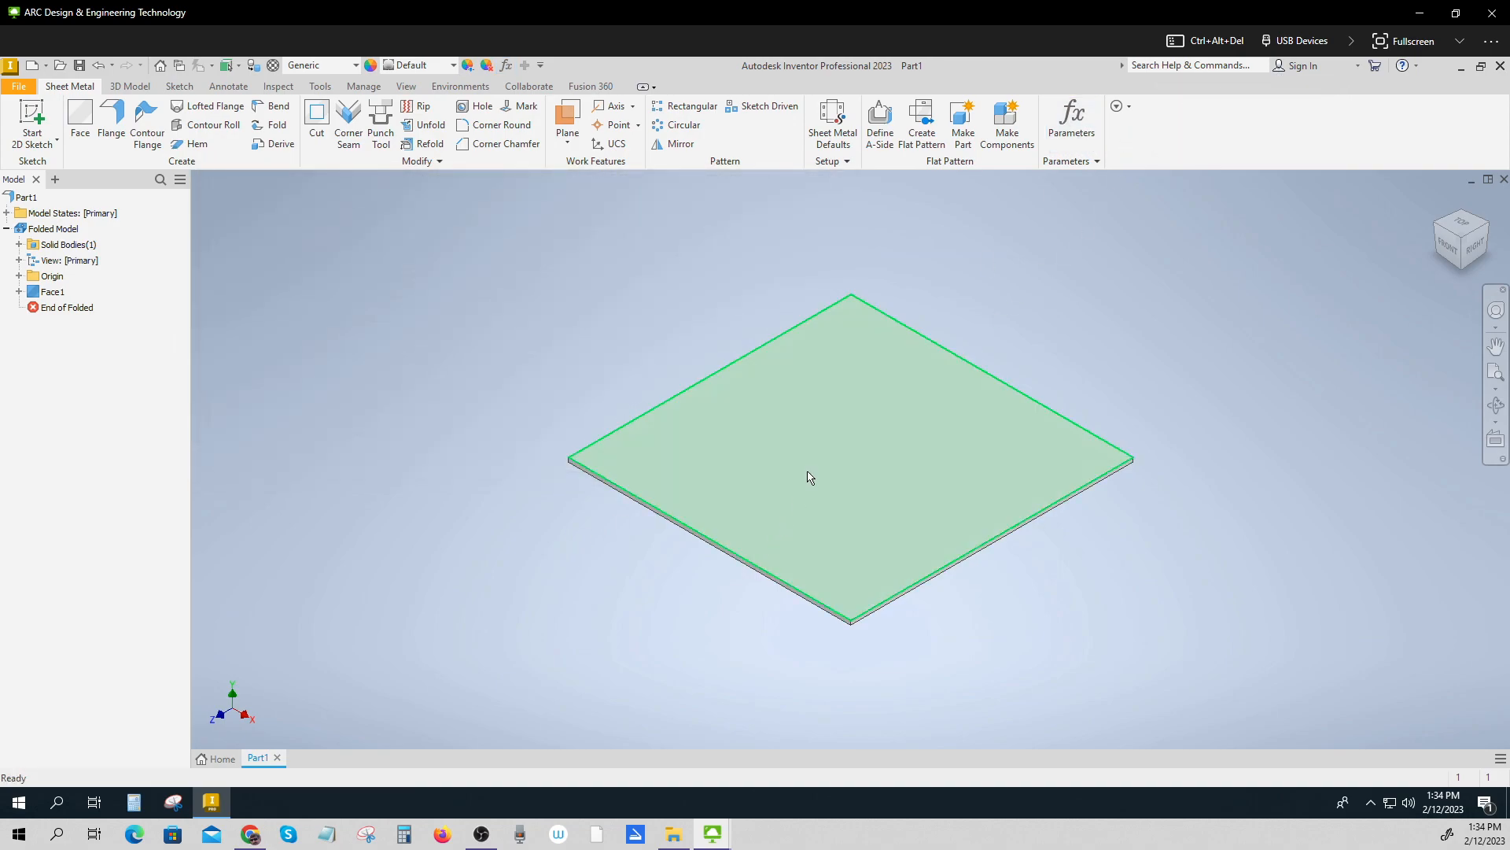
Test the linked plate size by setting parameter d0 to 4 in and to 12 in, with the plate visible beside the table.
scroll(807, 476, up, 5)
scroll(809, 472, down, 10)
middle_drag(811, 472, 480, 429)
click(1072, 133)
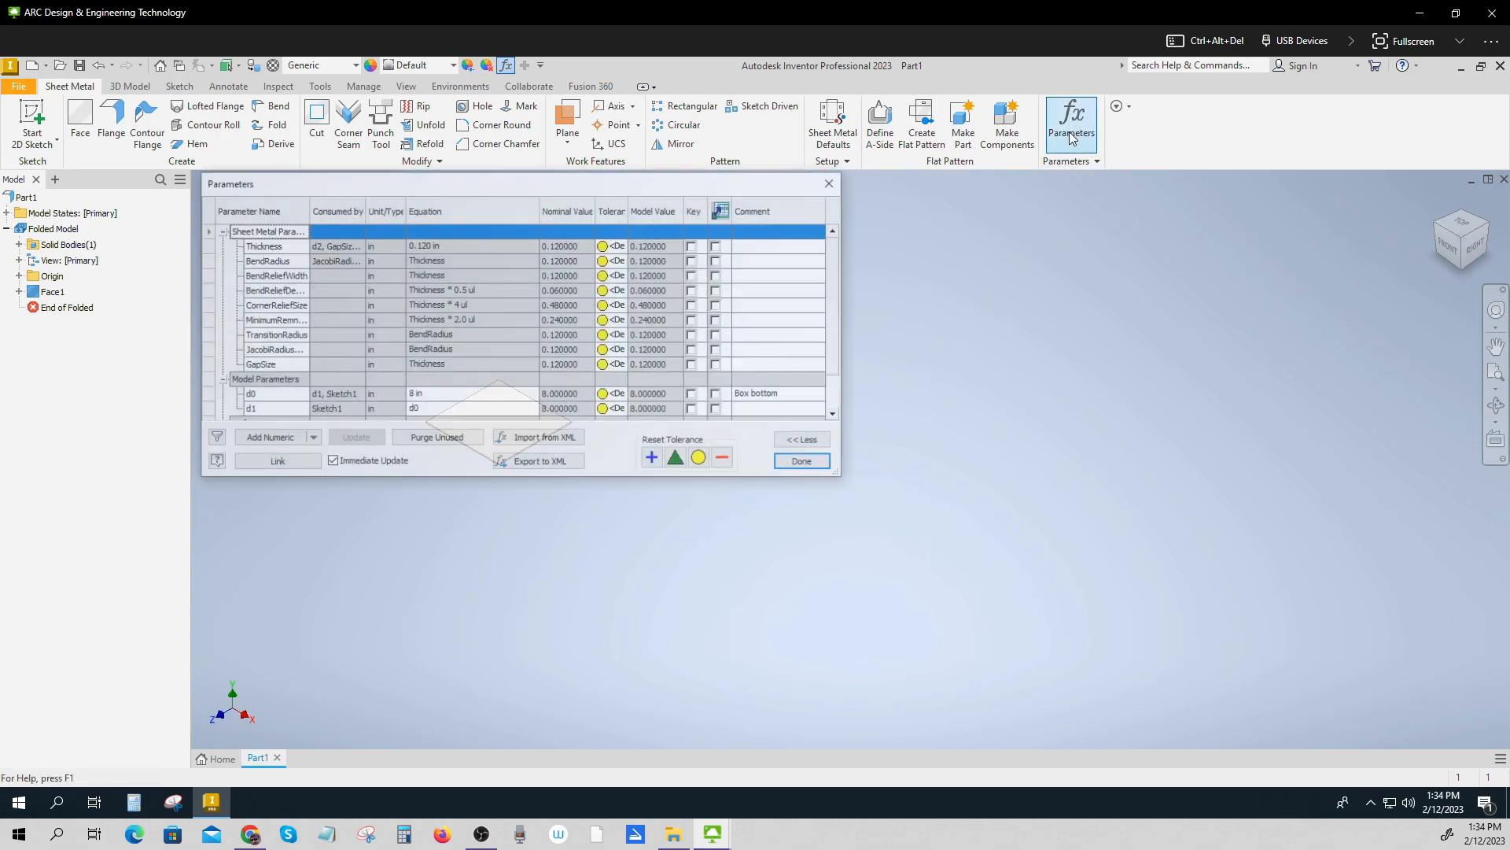
drag(692, 188, 1125, 238)
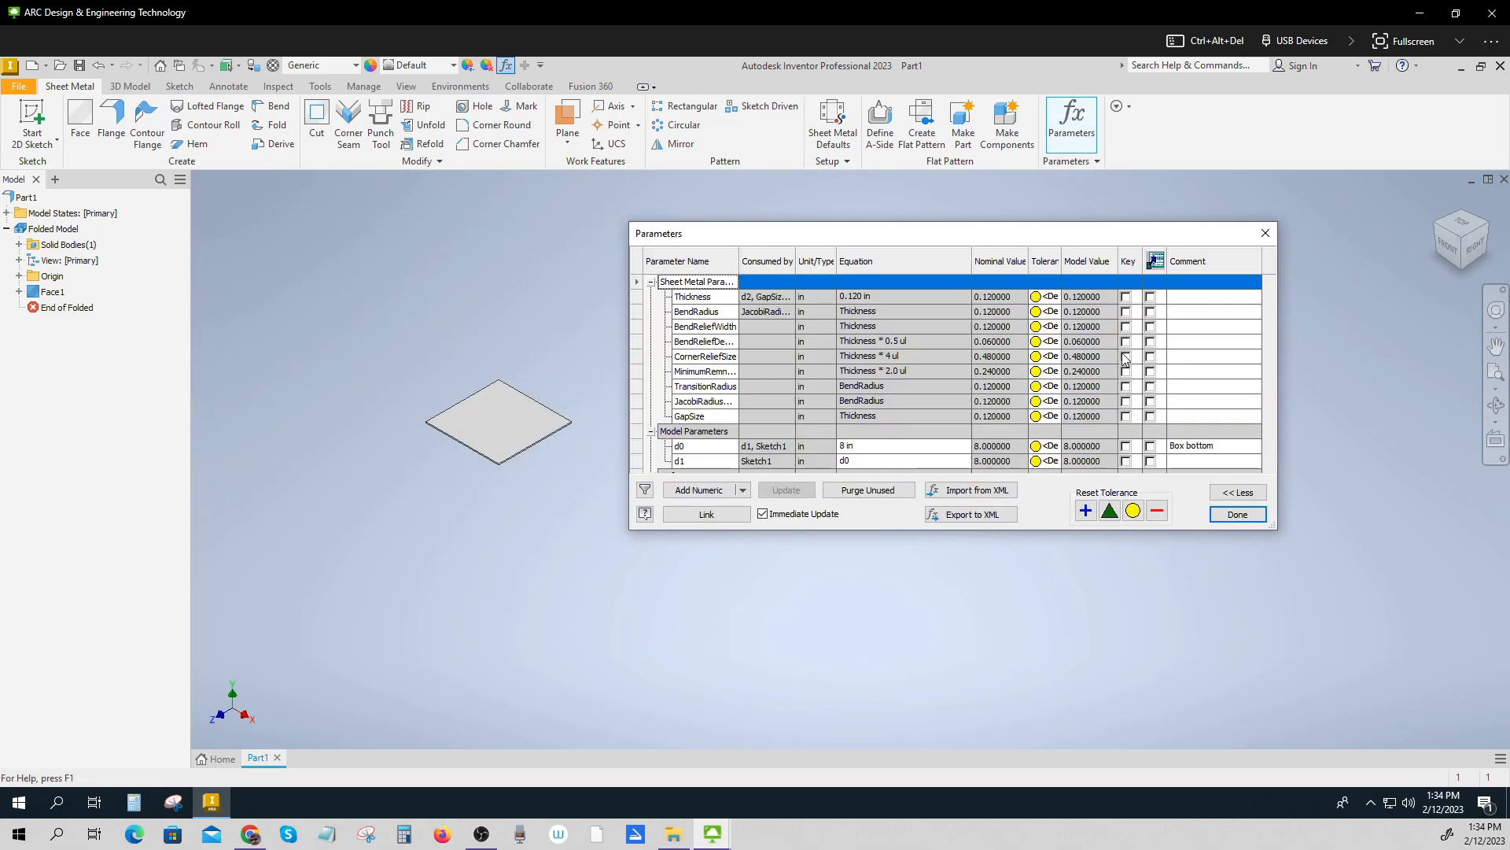
click(868, 448)
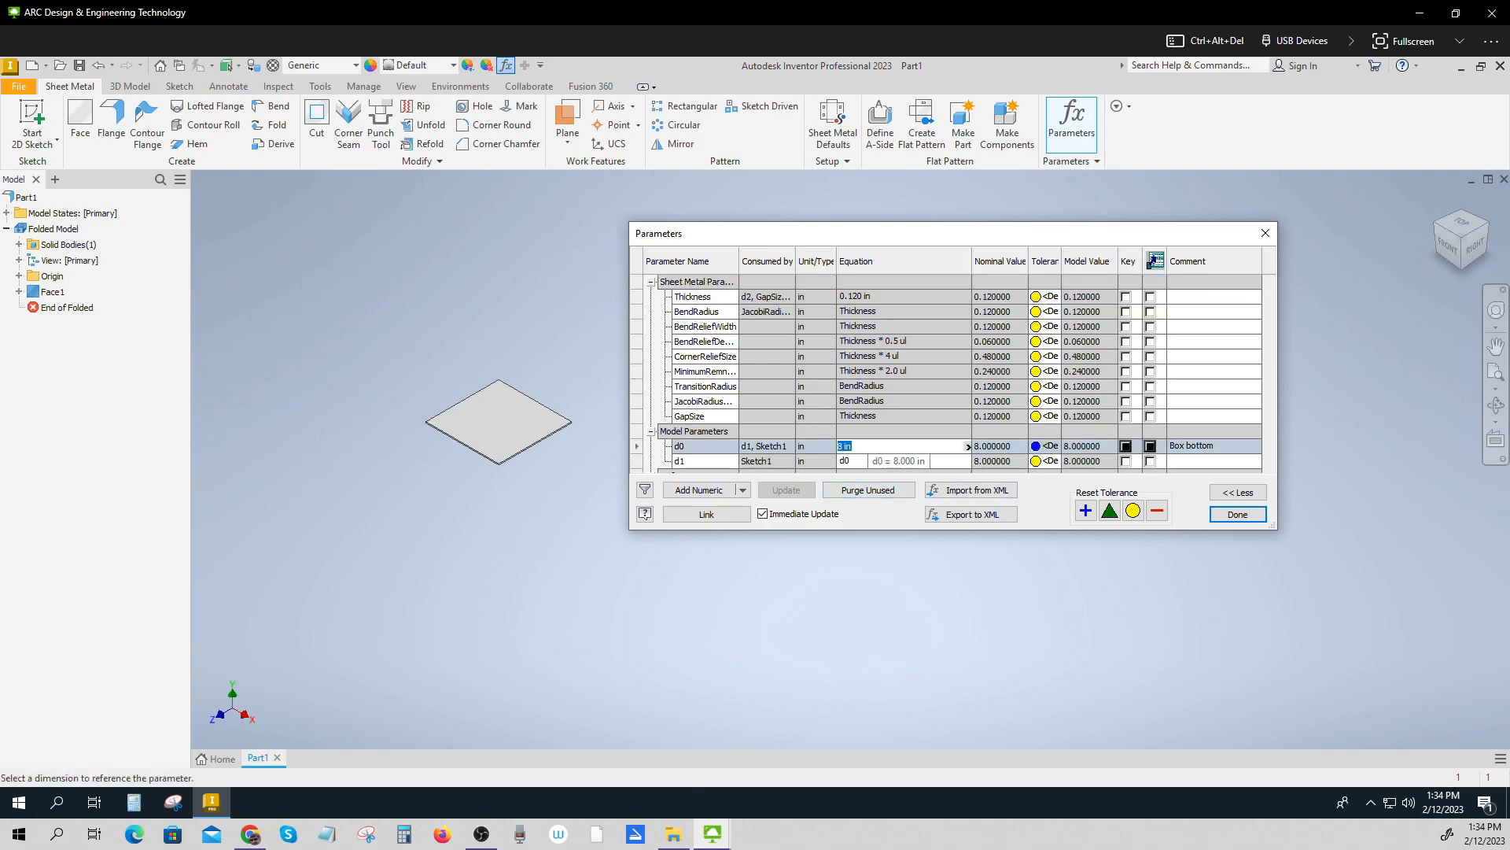
text(4)
key(Return)
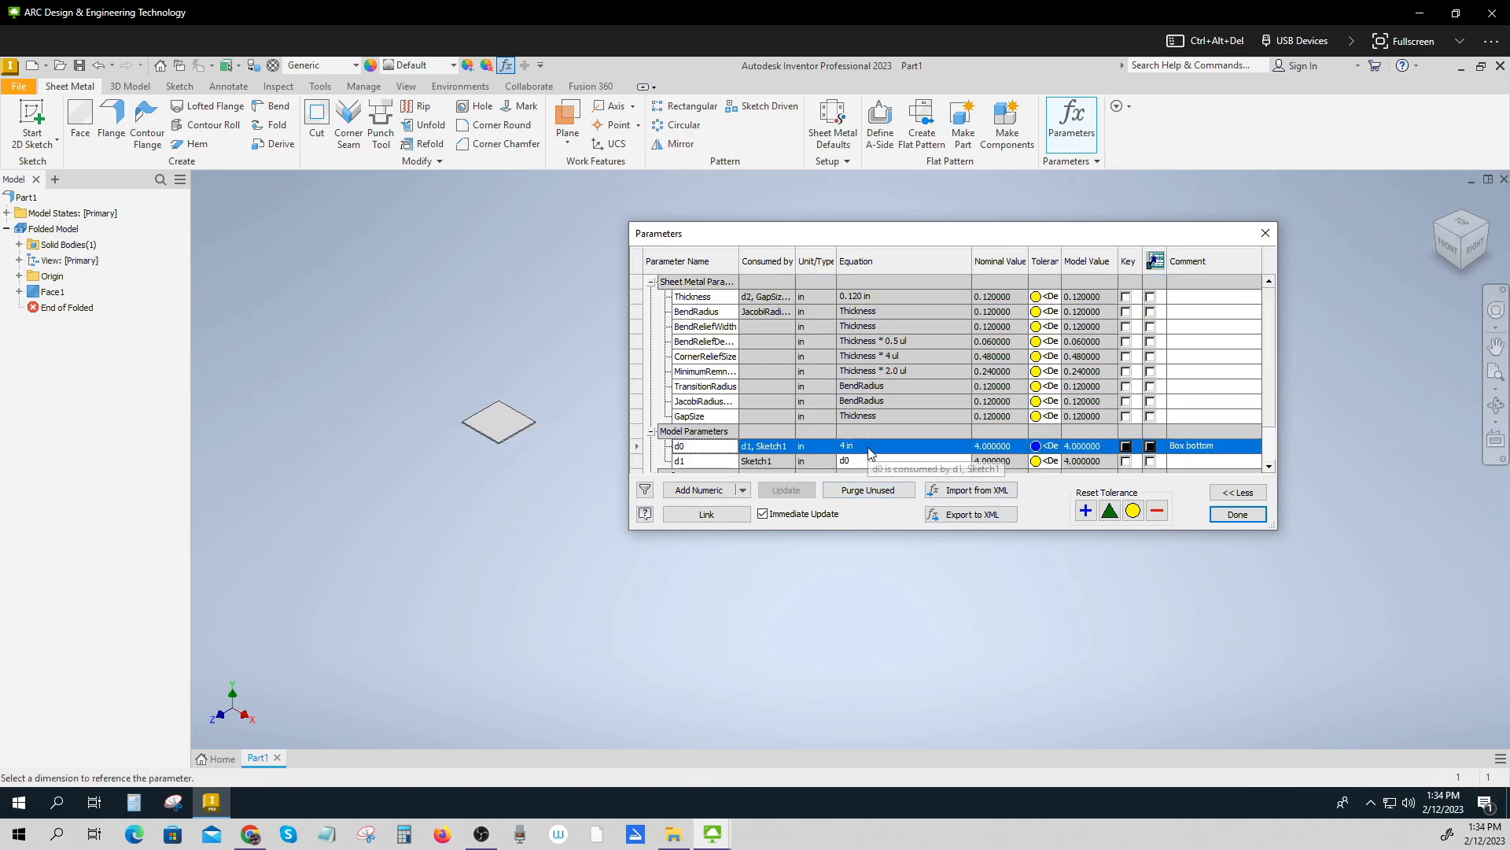
click(869, 446)
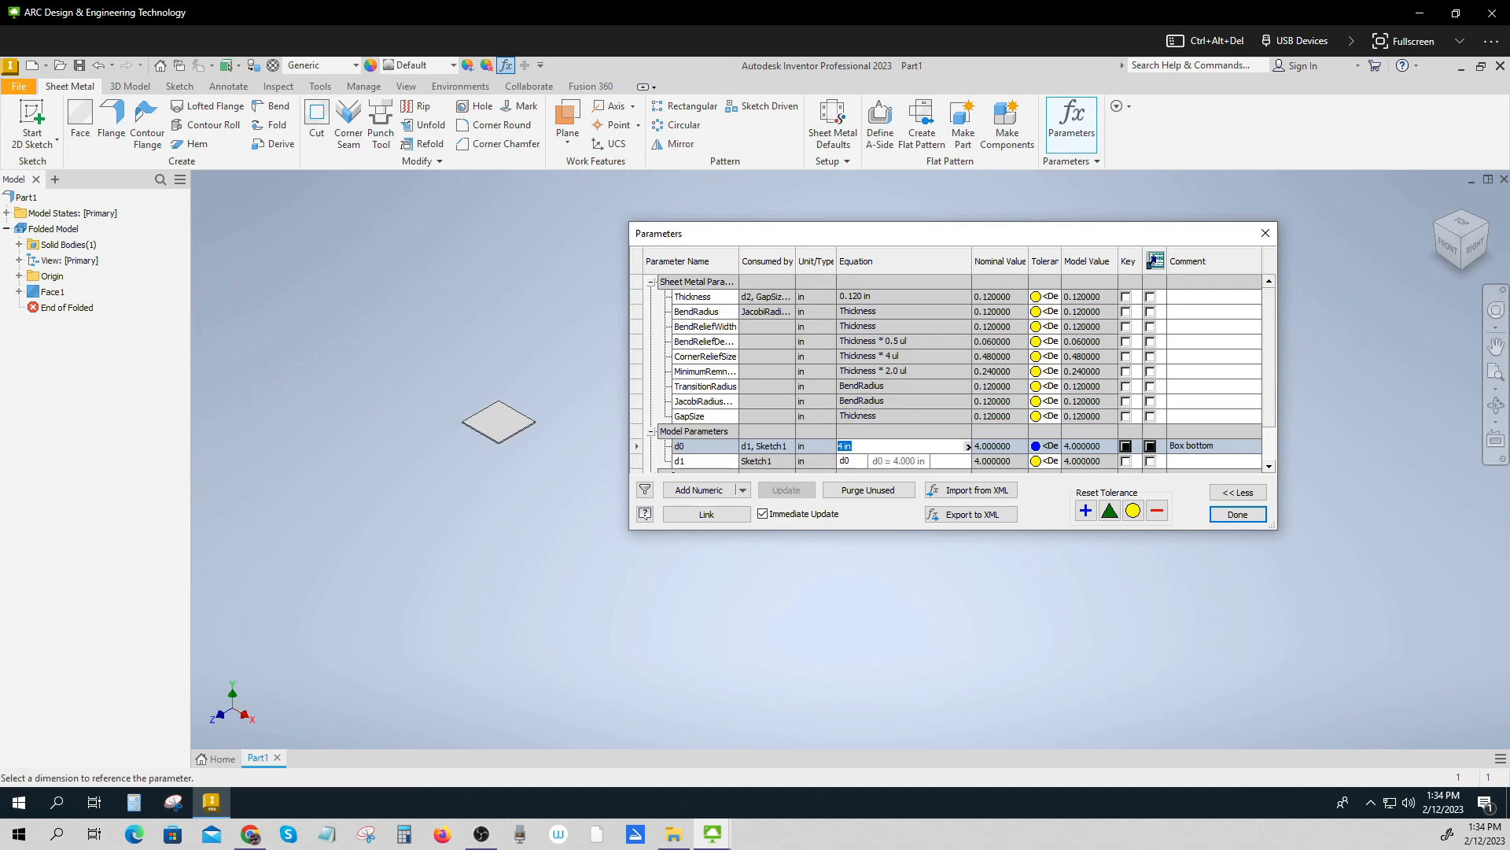
key(Return)
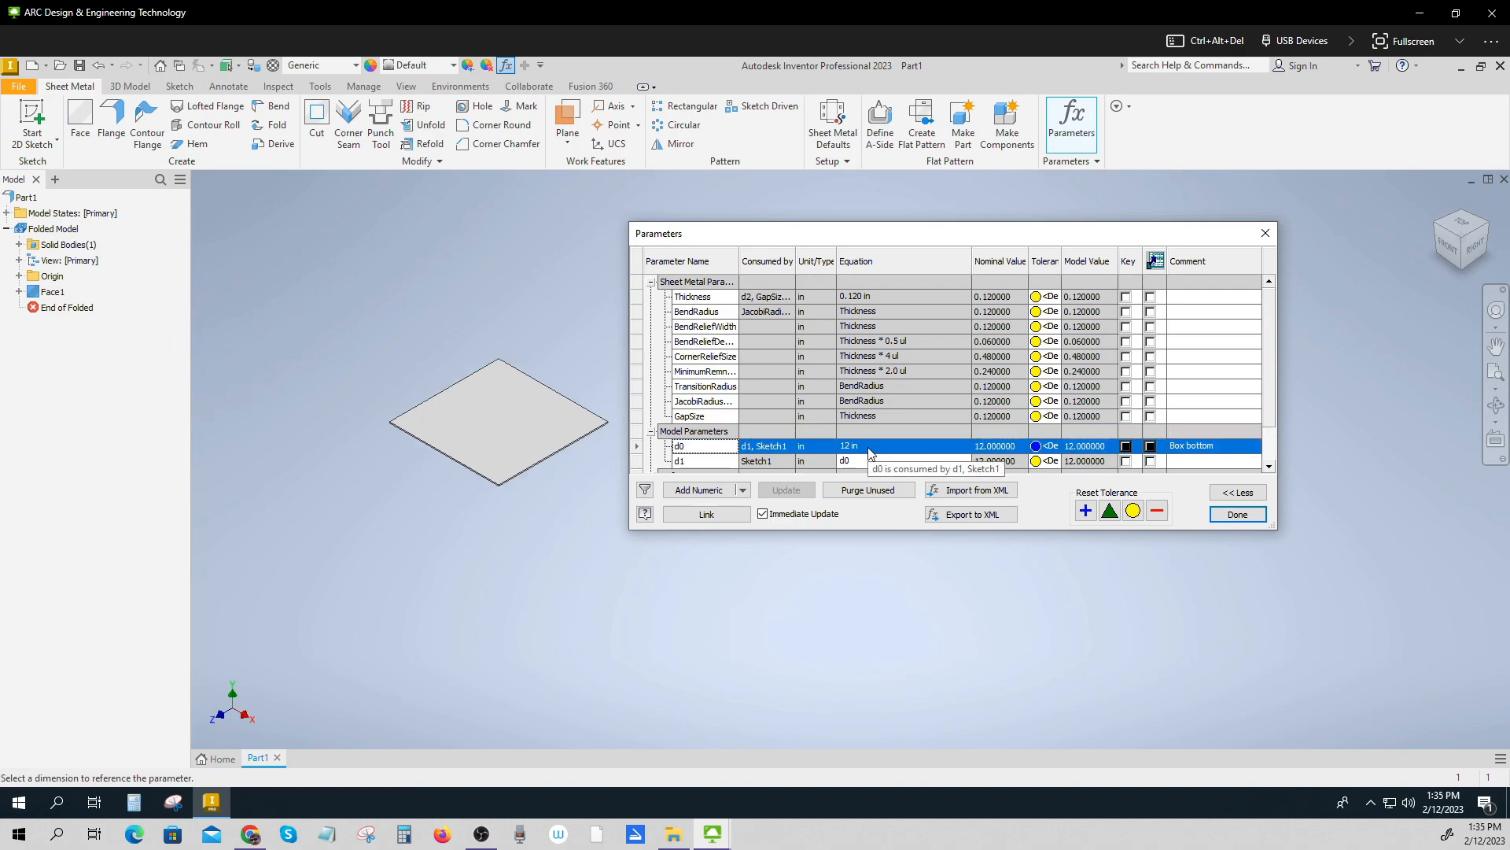
Set parameter d0 to 8 in and close the parameters table.
click(871, 446)
text(8)
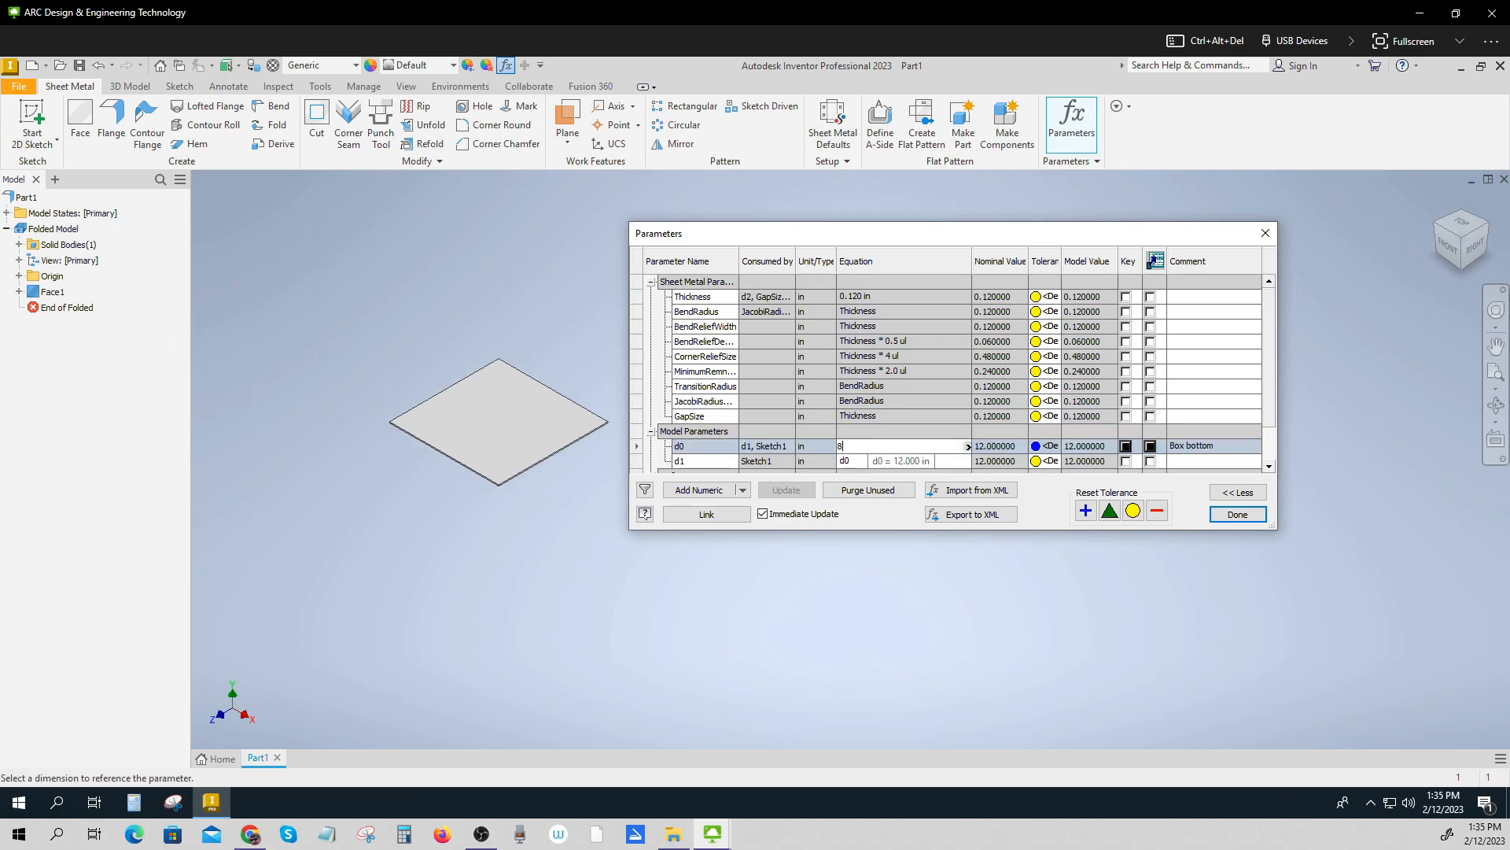
key(Return)
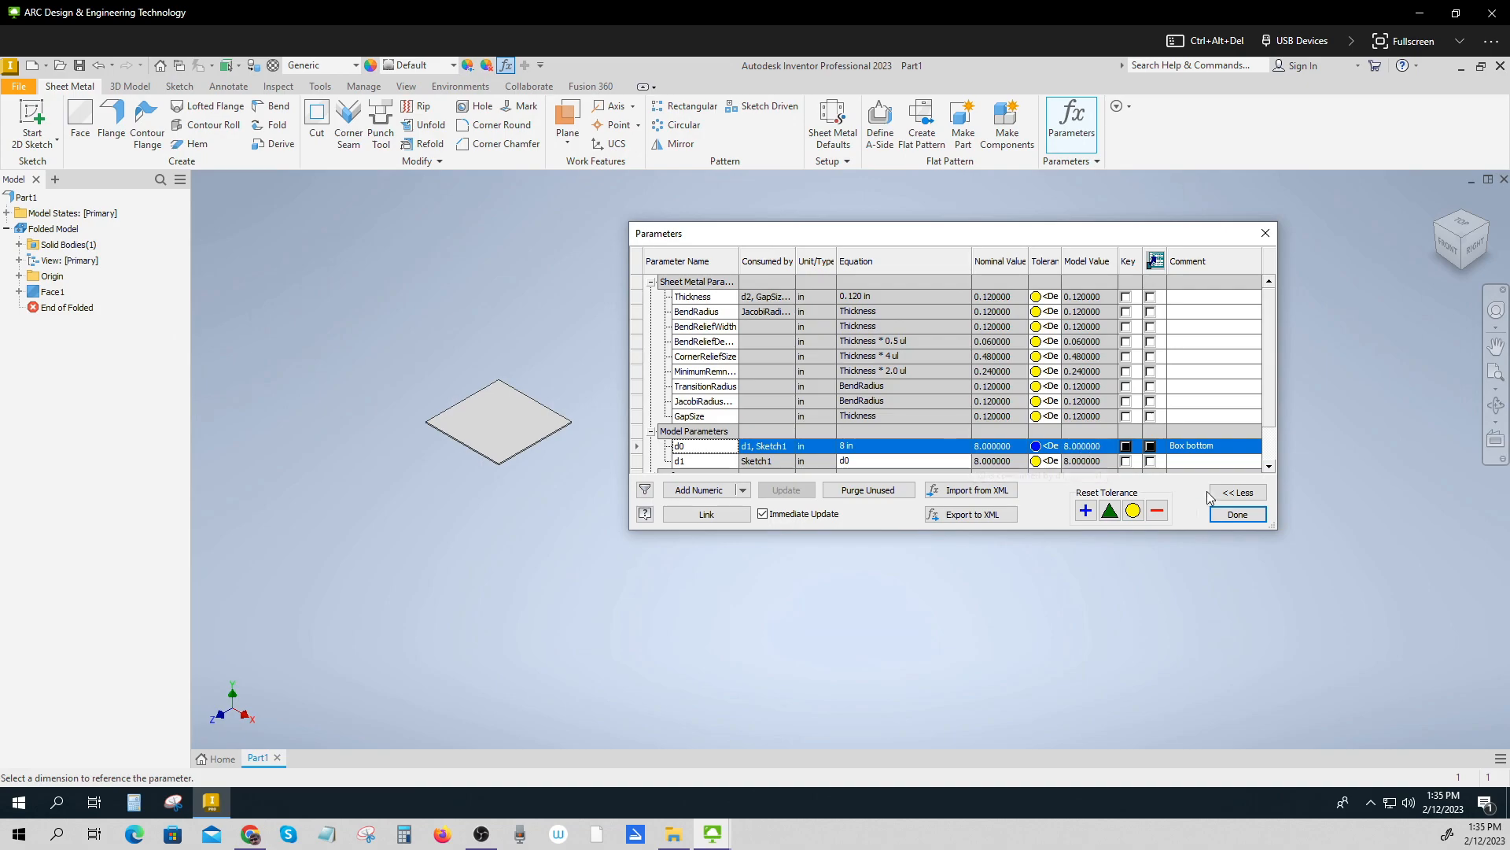
click(1239, 514)
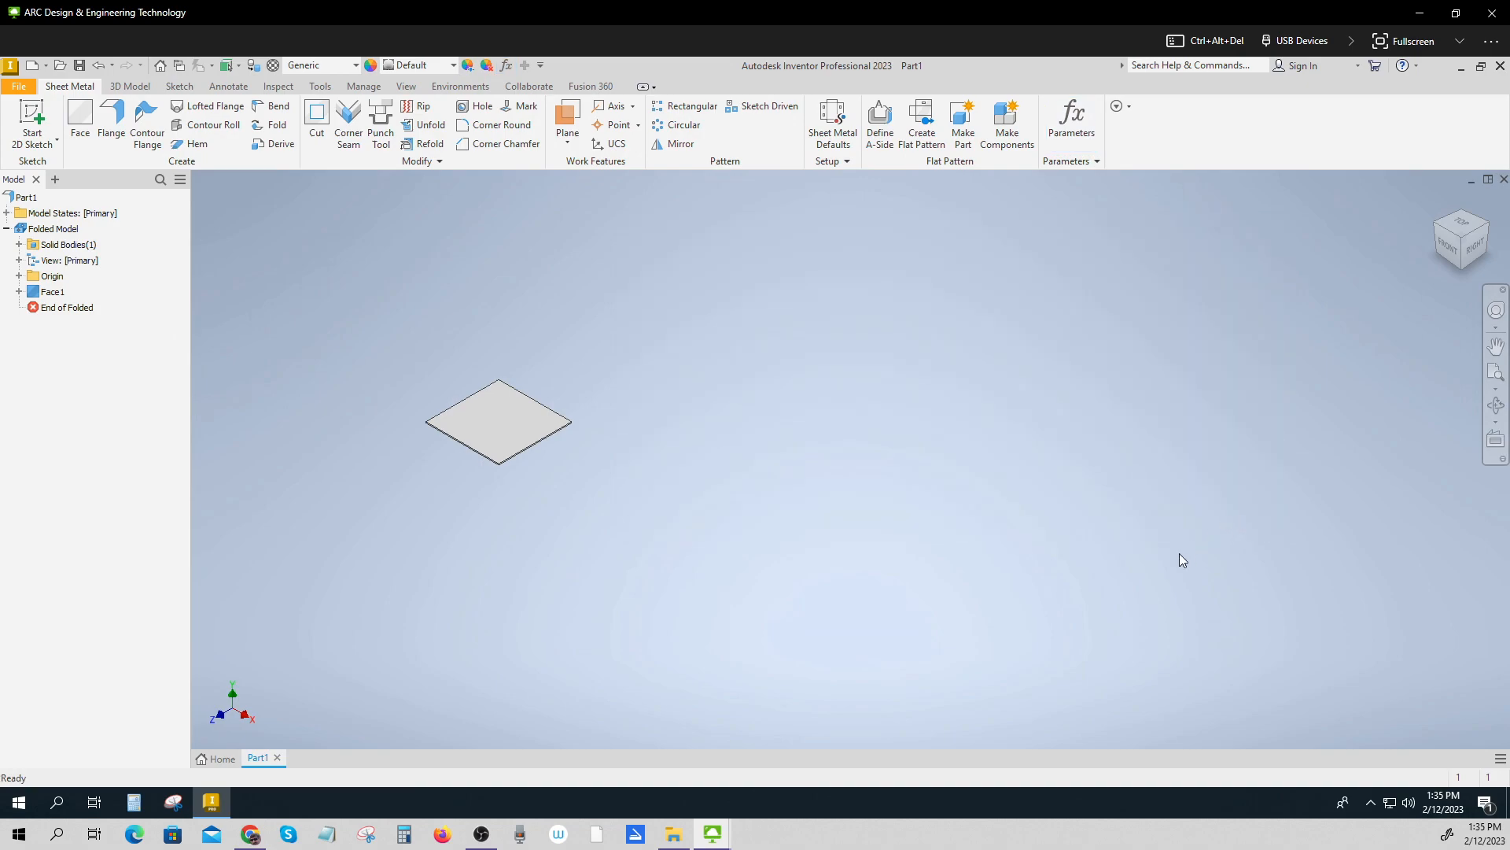
Add an upward 90-degree flange 8 in high along the plate's left edge, opposite the side facing RIGHT.
key(ctrl)
click(117, 105)
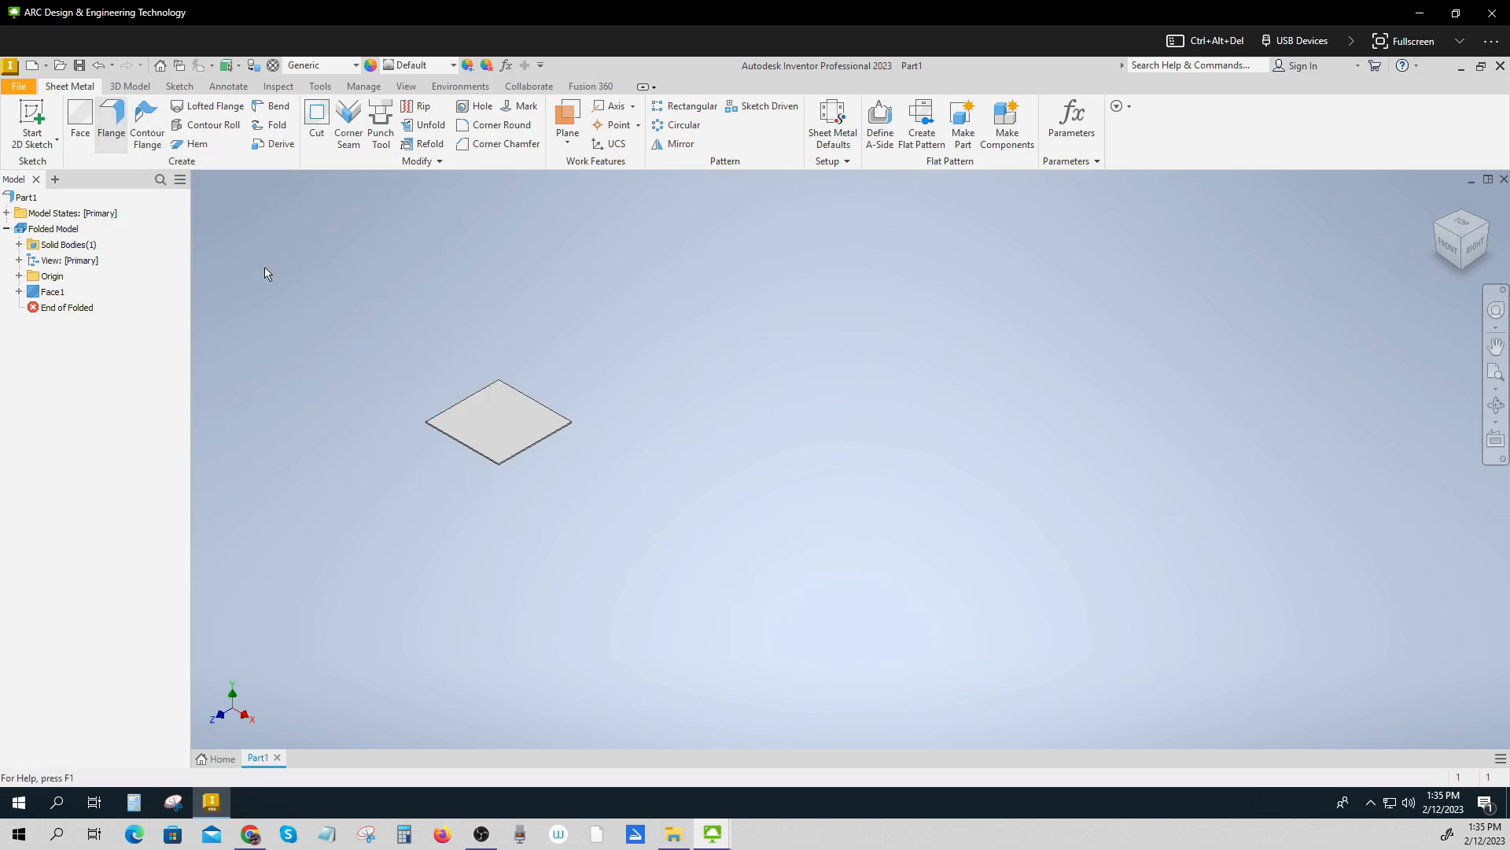
drag(376, 181, 1174, 254)
click(464, 407)
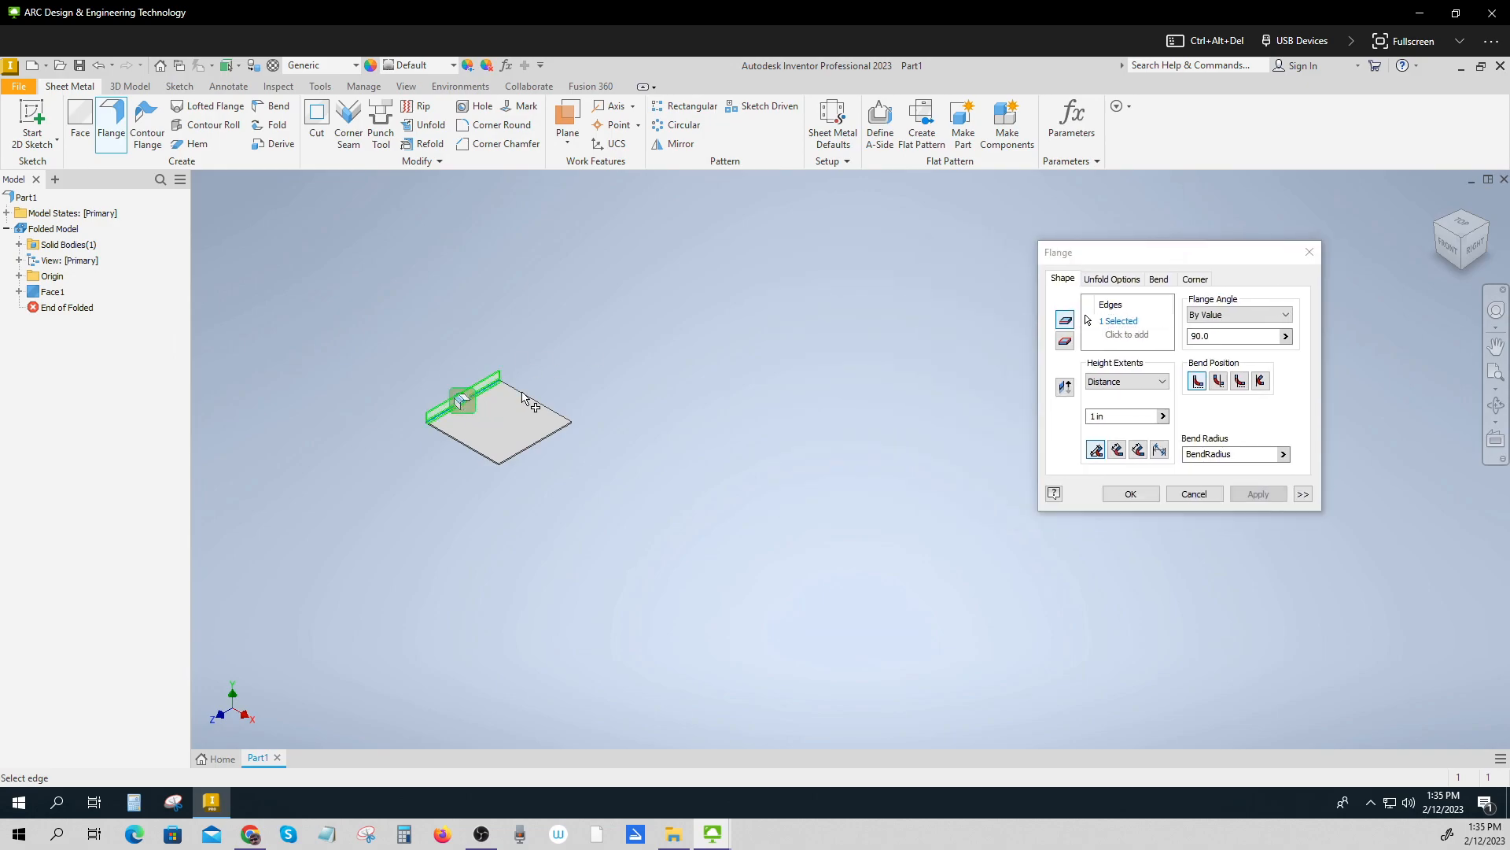
click(1111, 419)
drag(1111, 421, 1076, 415)
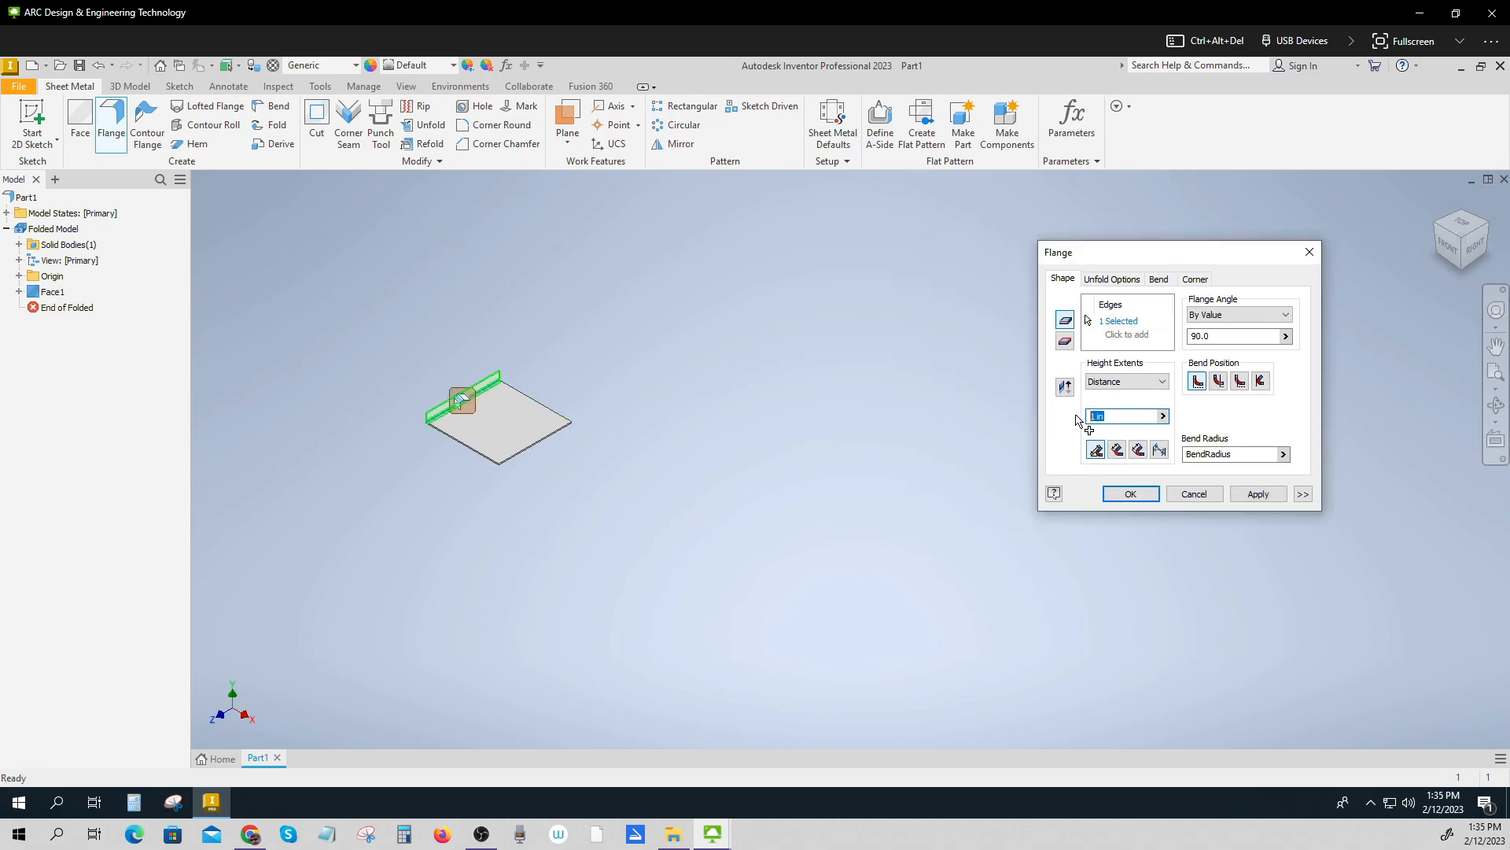
text(8)
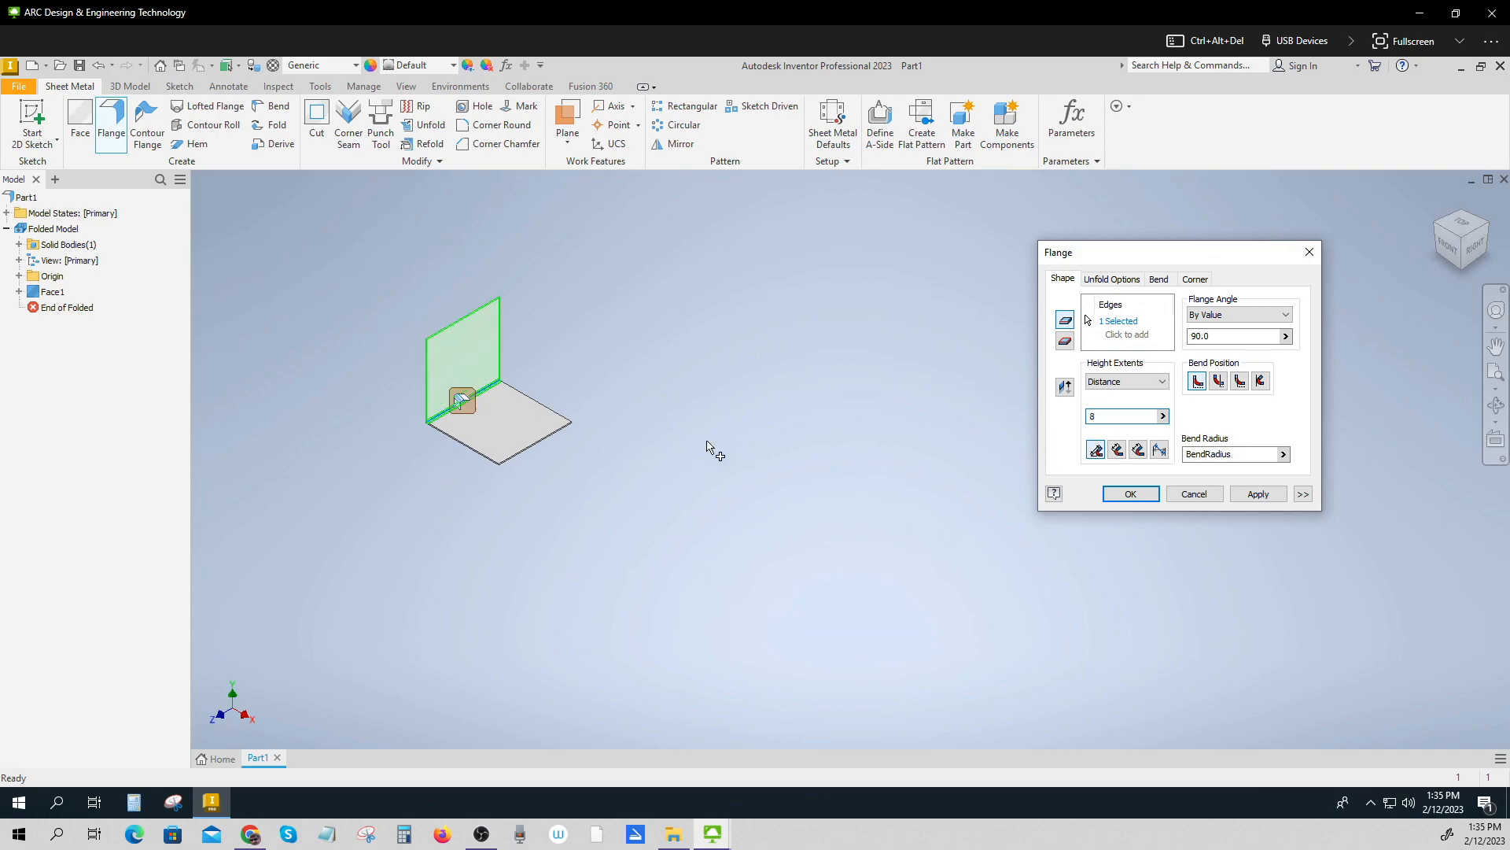
click(1257, 494)
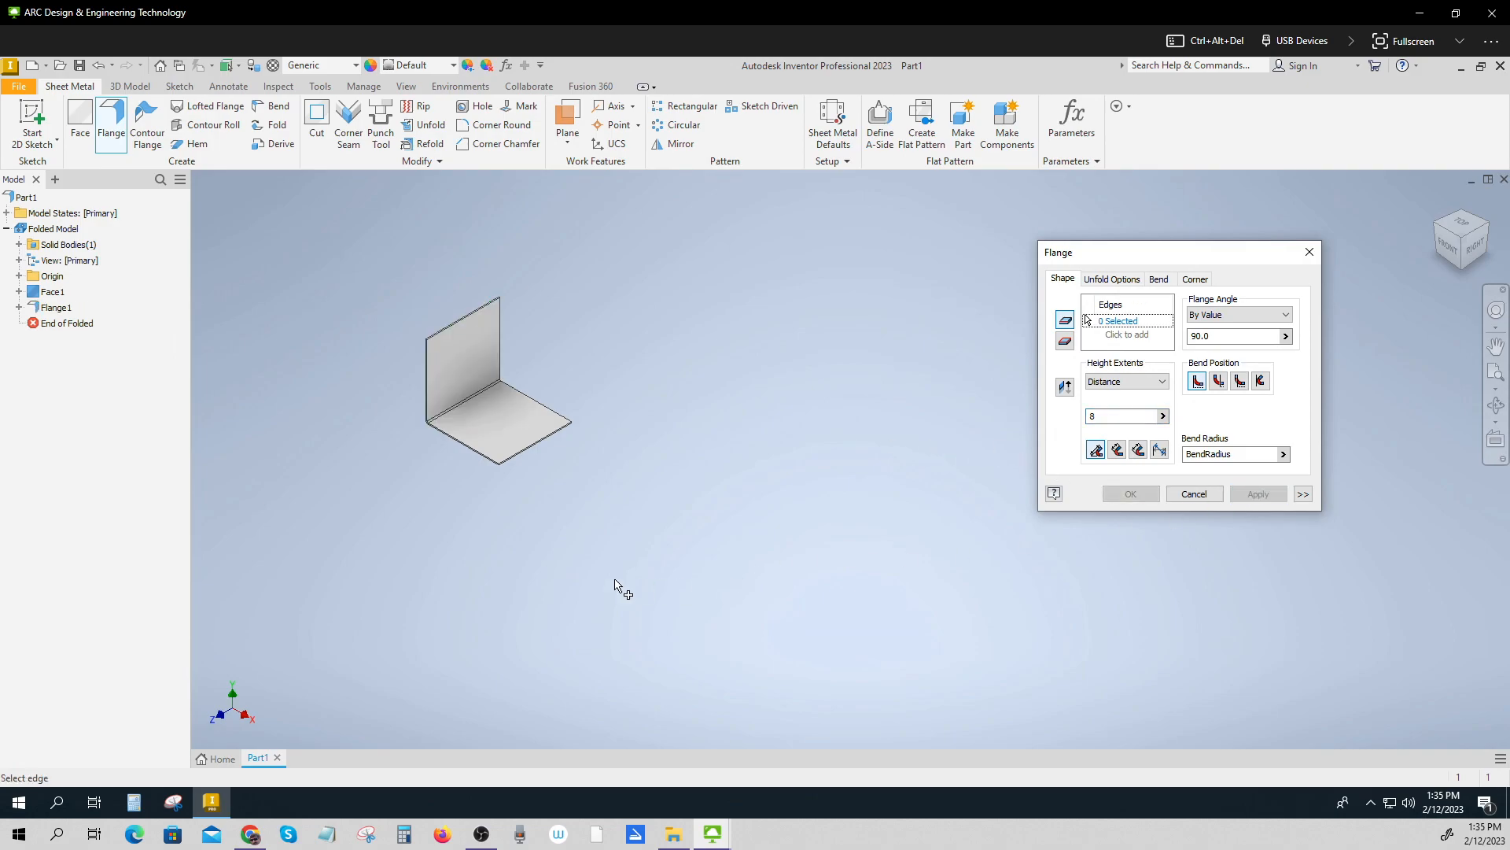
Add 8 in high, 90-degree flanges along the plate's front edge and its back edge.
click(472, 451)
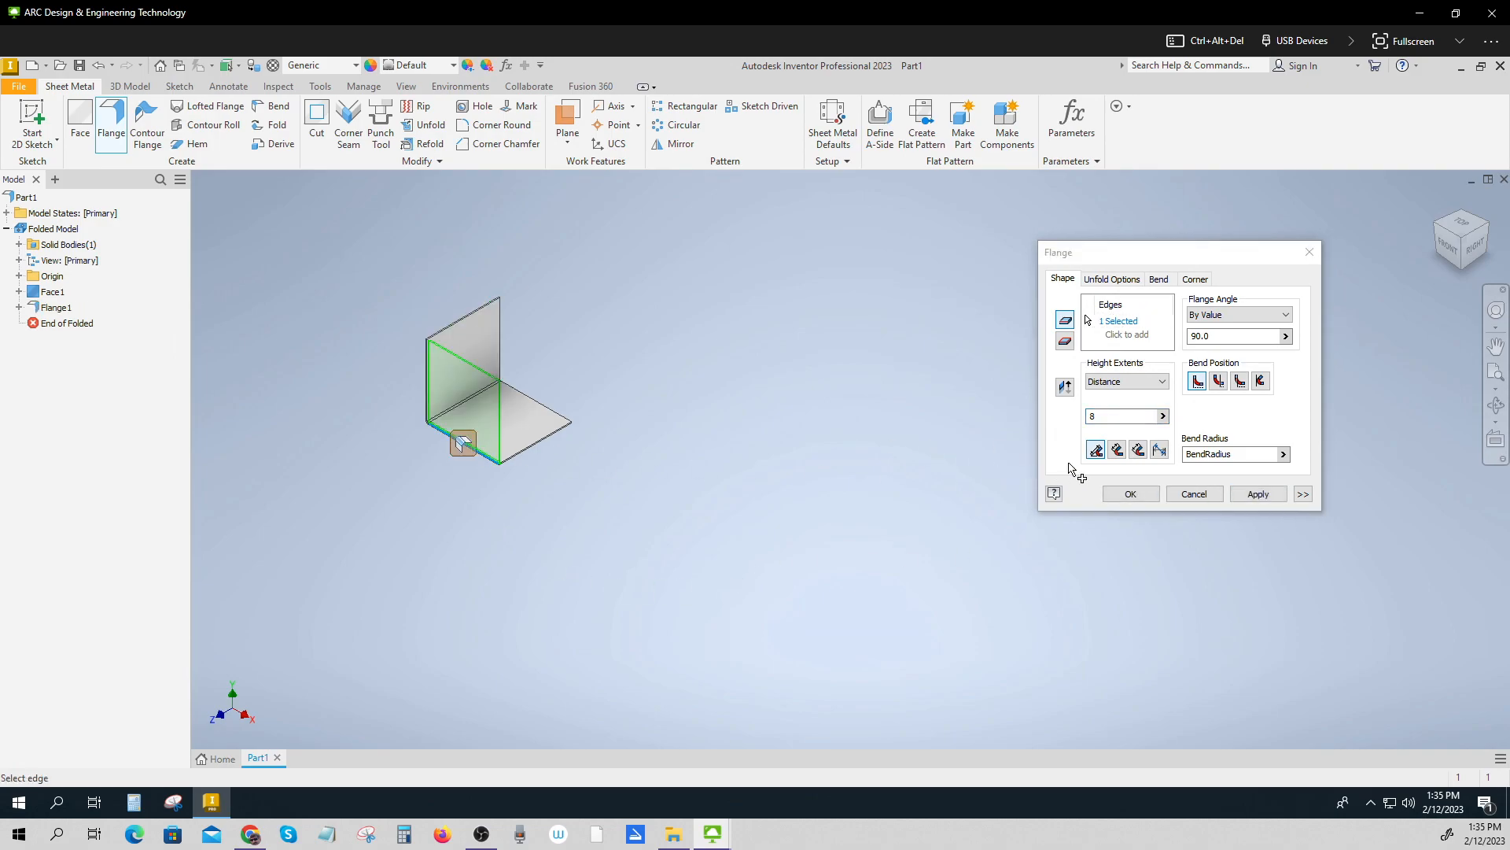
click(1146, 494)
click(554, 413)
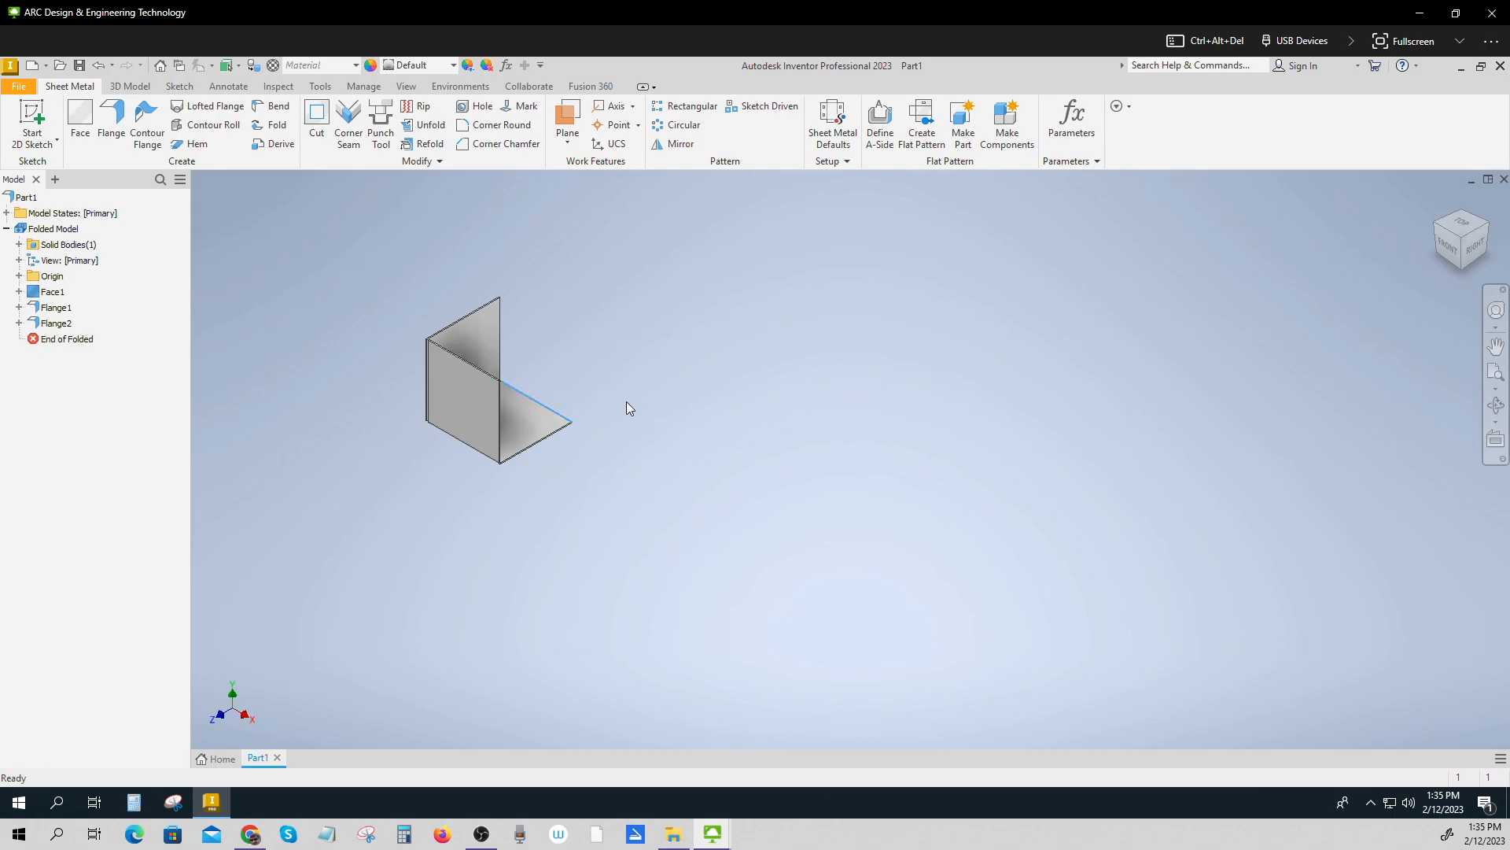
click(111, 118)
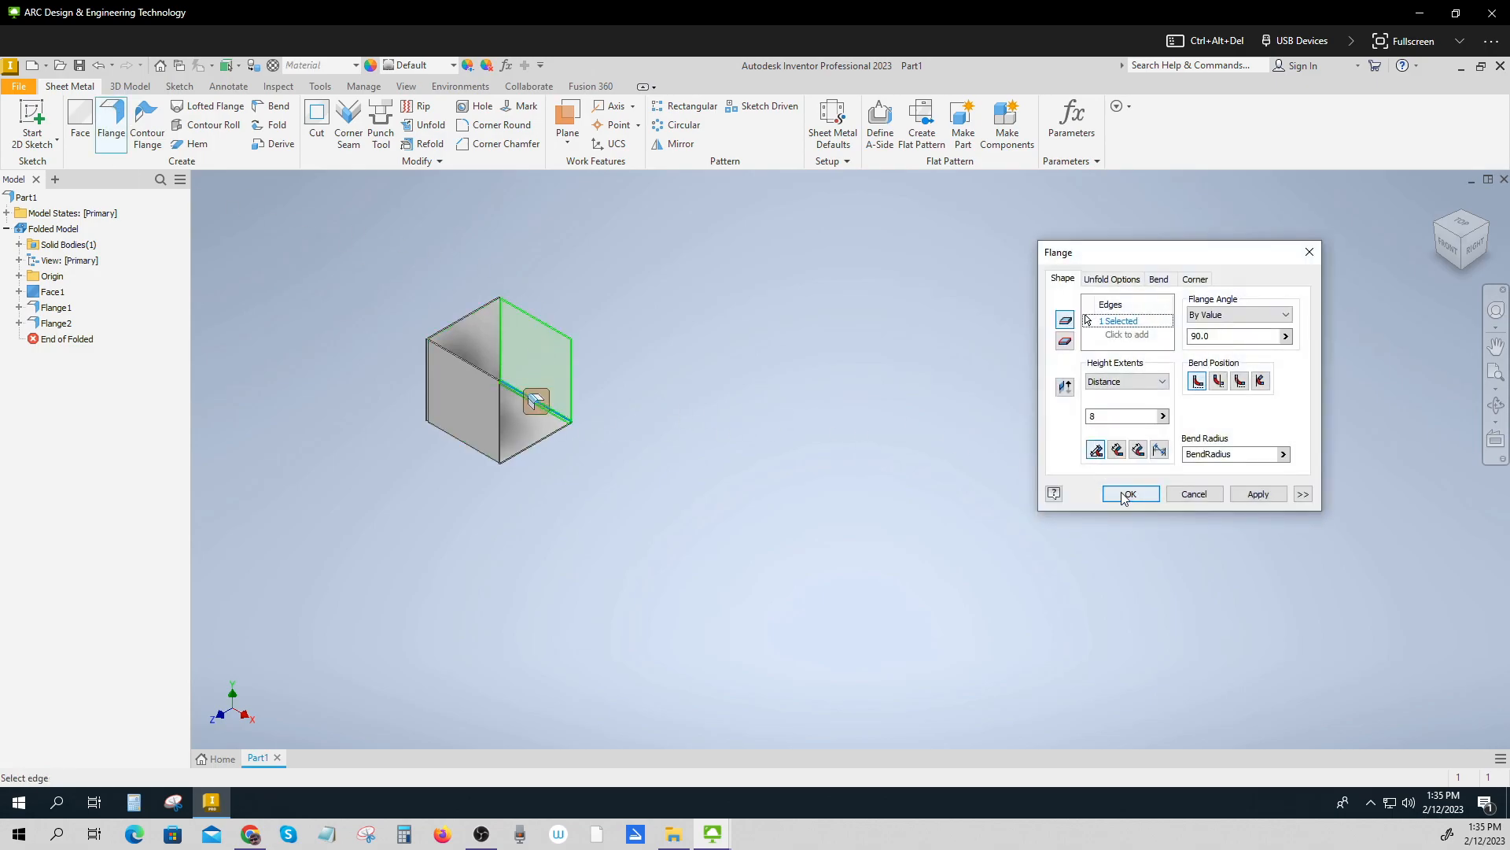
click(1131, 492)
scroll(442, 429, up, 9)
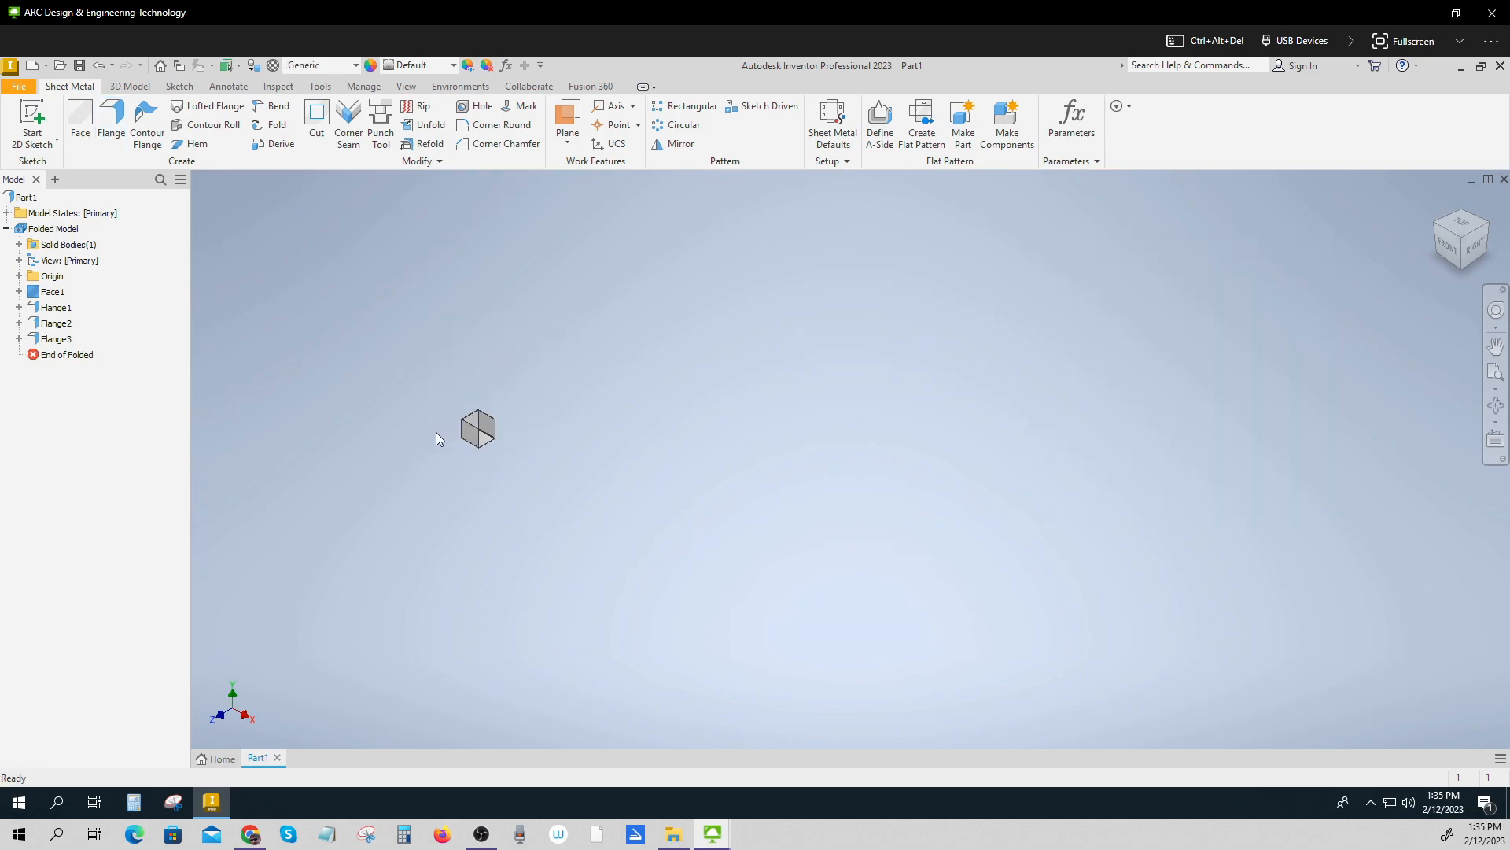
Add outward 90-degree flanges 1 in high along the top edges of the front and back walls.
scroll(436, 432, down, 10)
middle_drag(969, 605, 948, 582)
shift+middle_drag(613, 417, 322, 368)
click(111, 118)
click(574, 333)
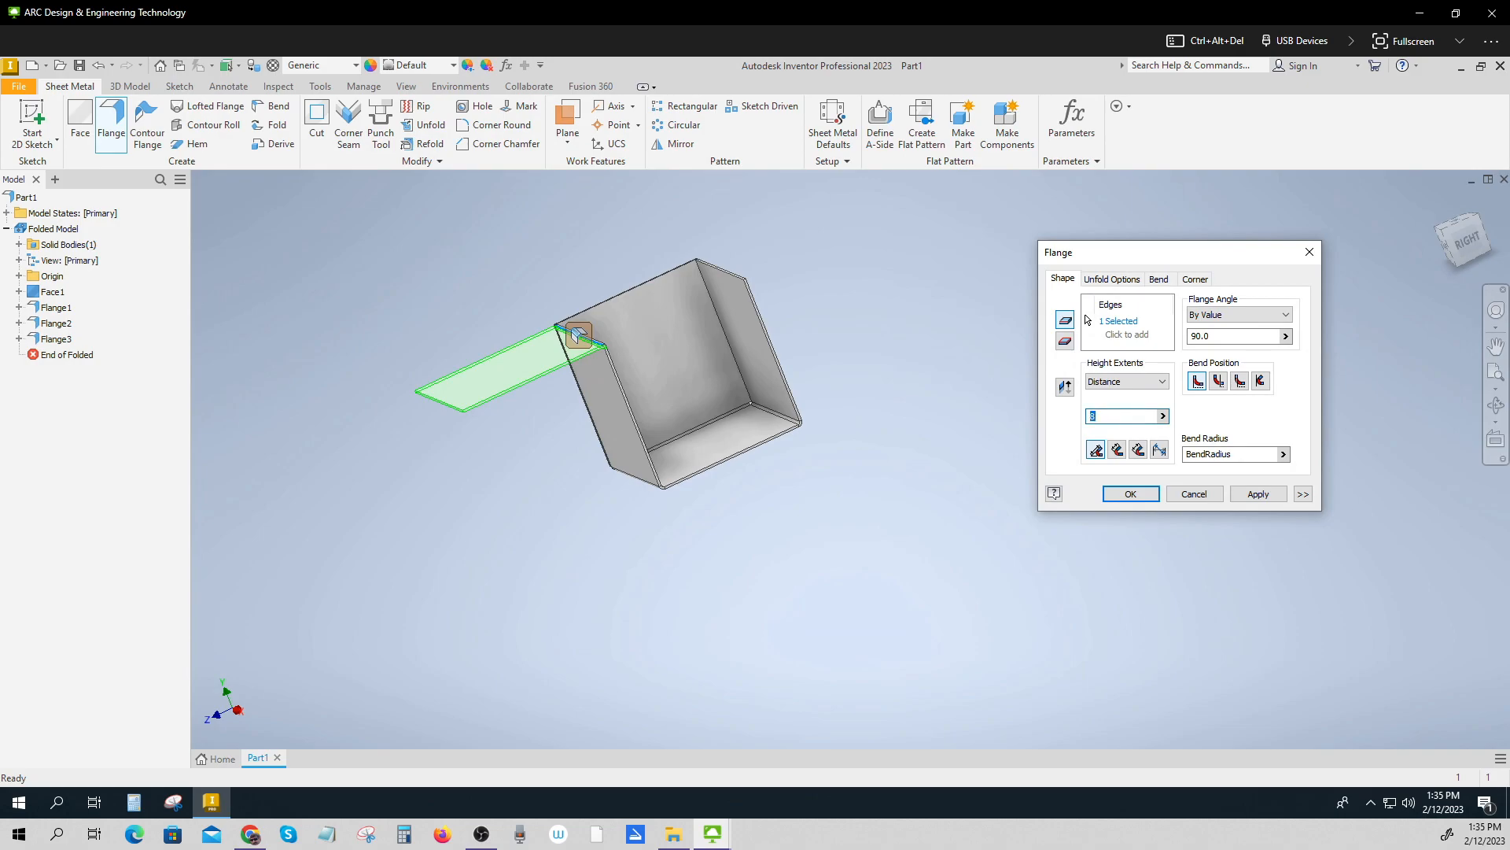
text(1)
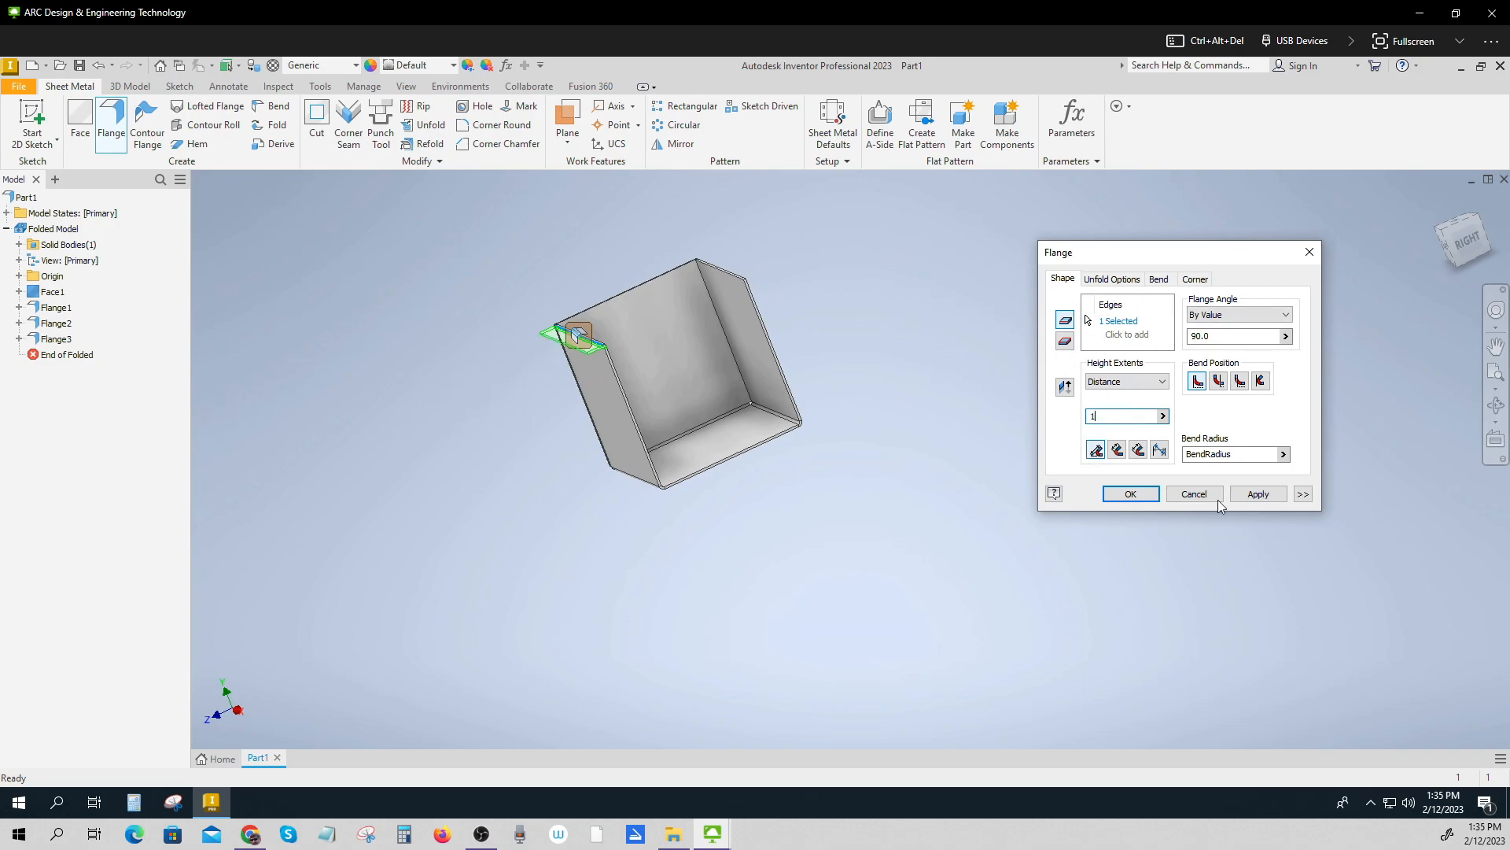
click(1256, 494)
click(743, 275)
click(1258, 494)
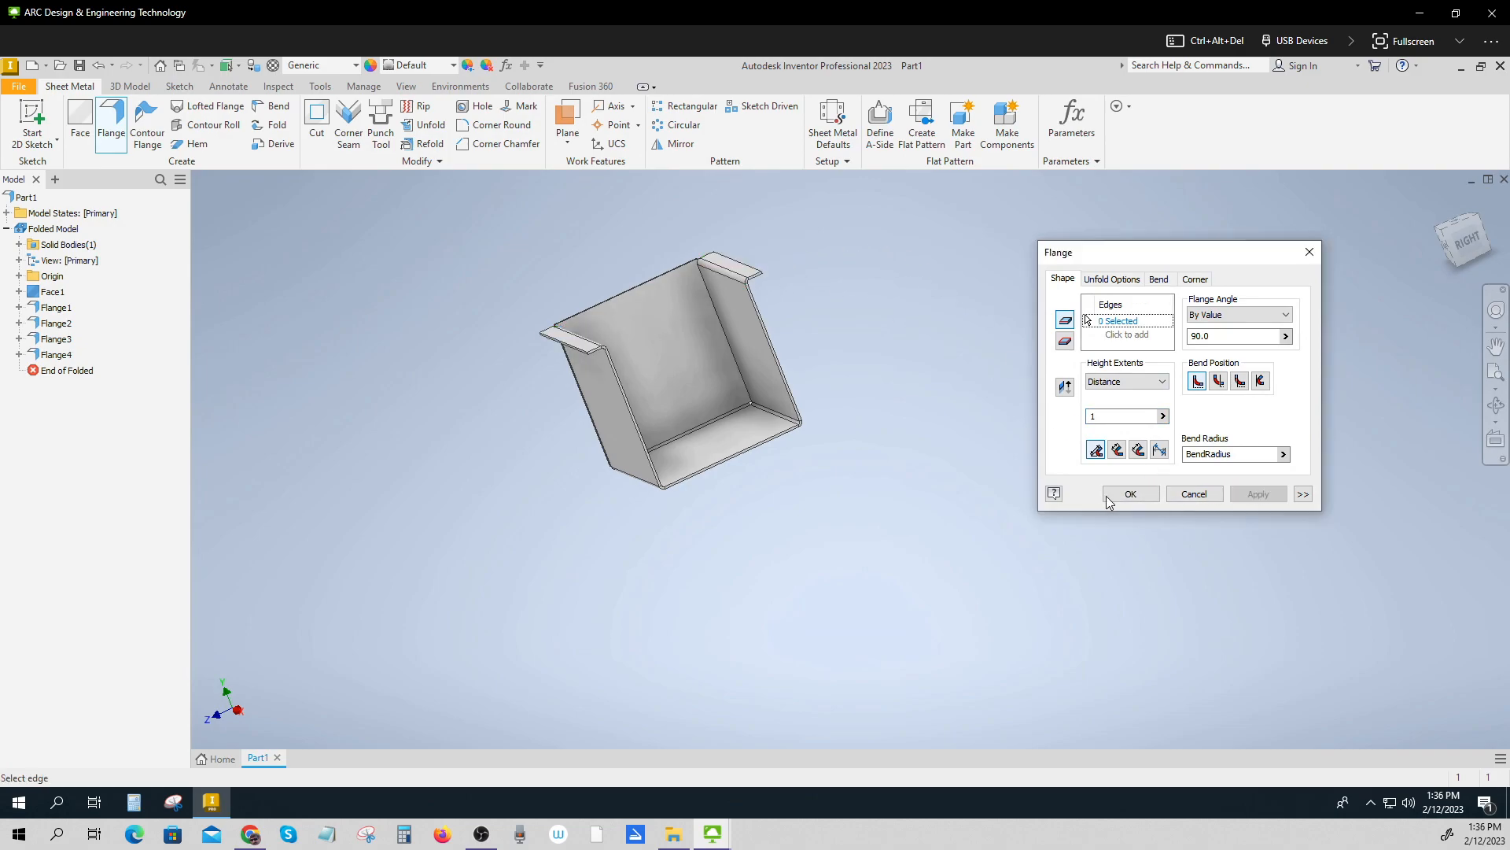
click(1193, 494)
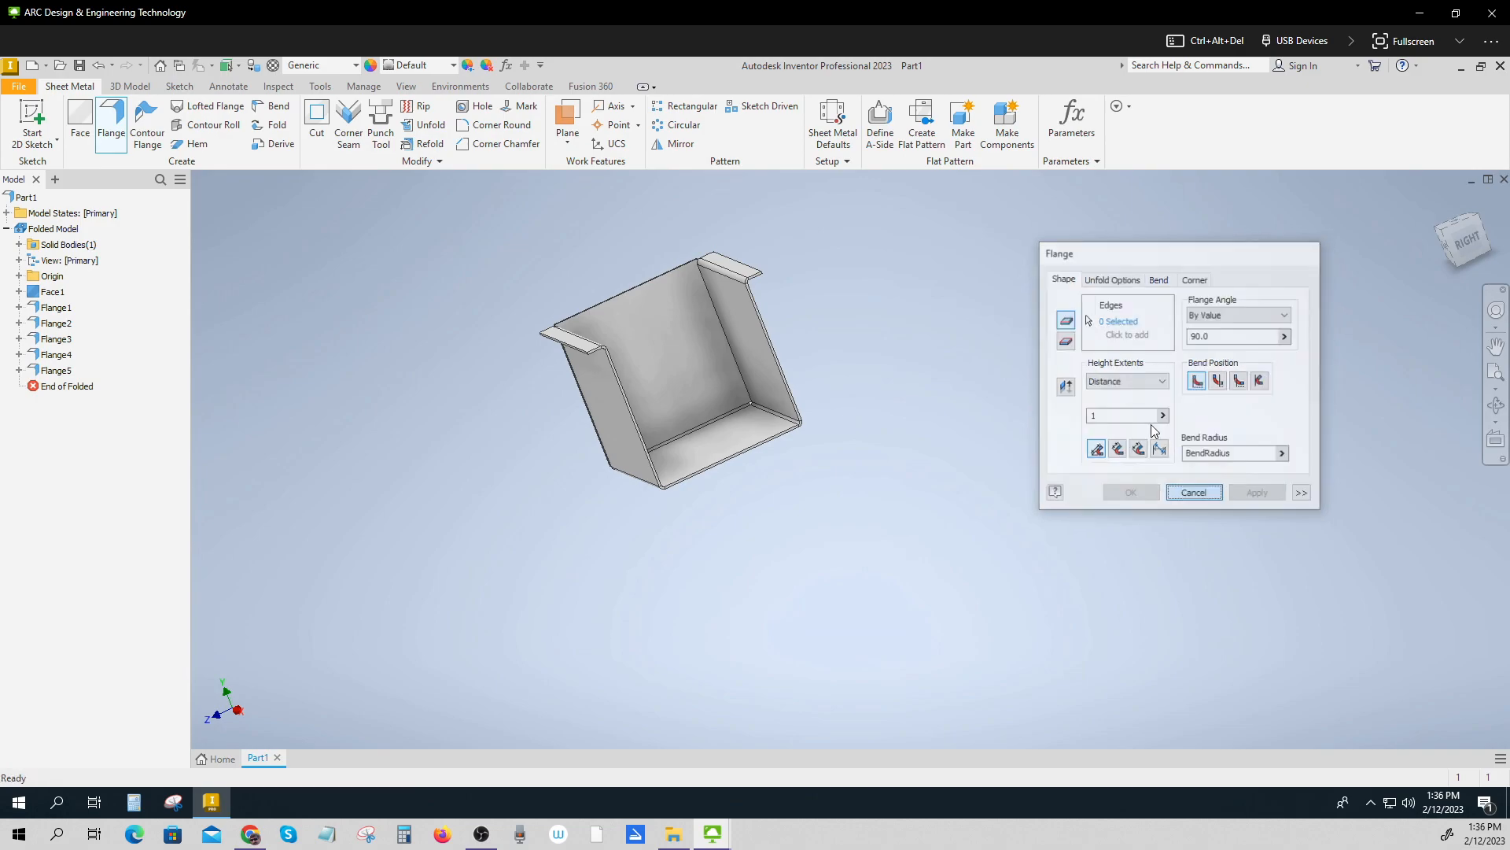
Label the first wall's height parameter d7 with the comment Side in the parameters table.
click(1070, 126)
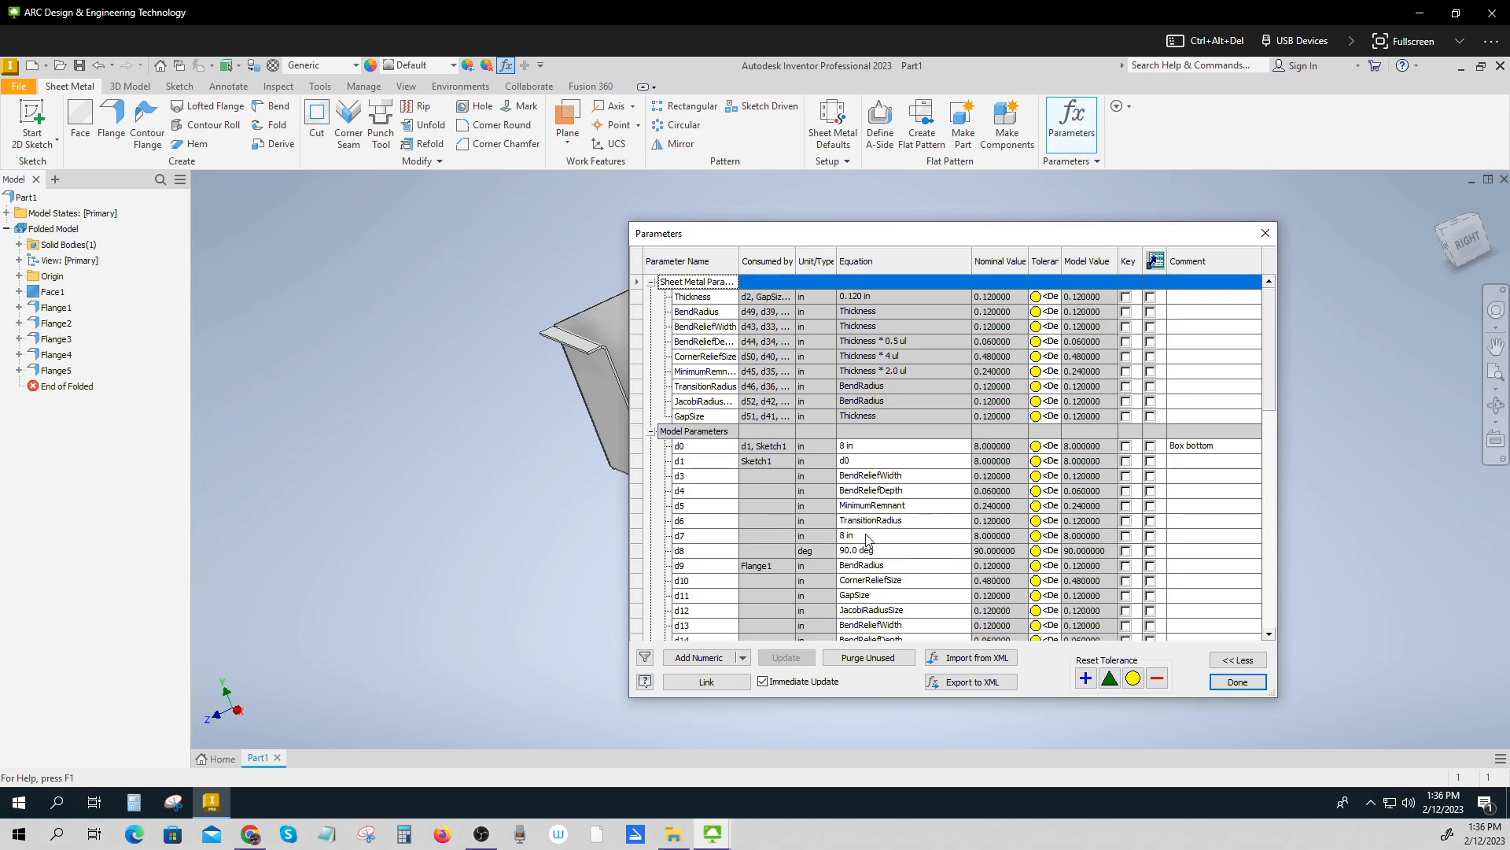
click(1190, 538)
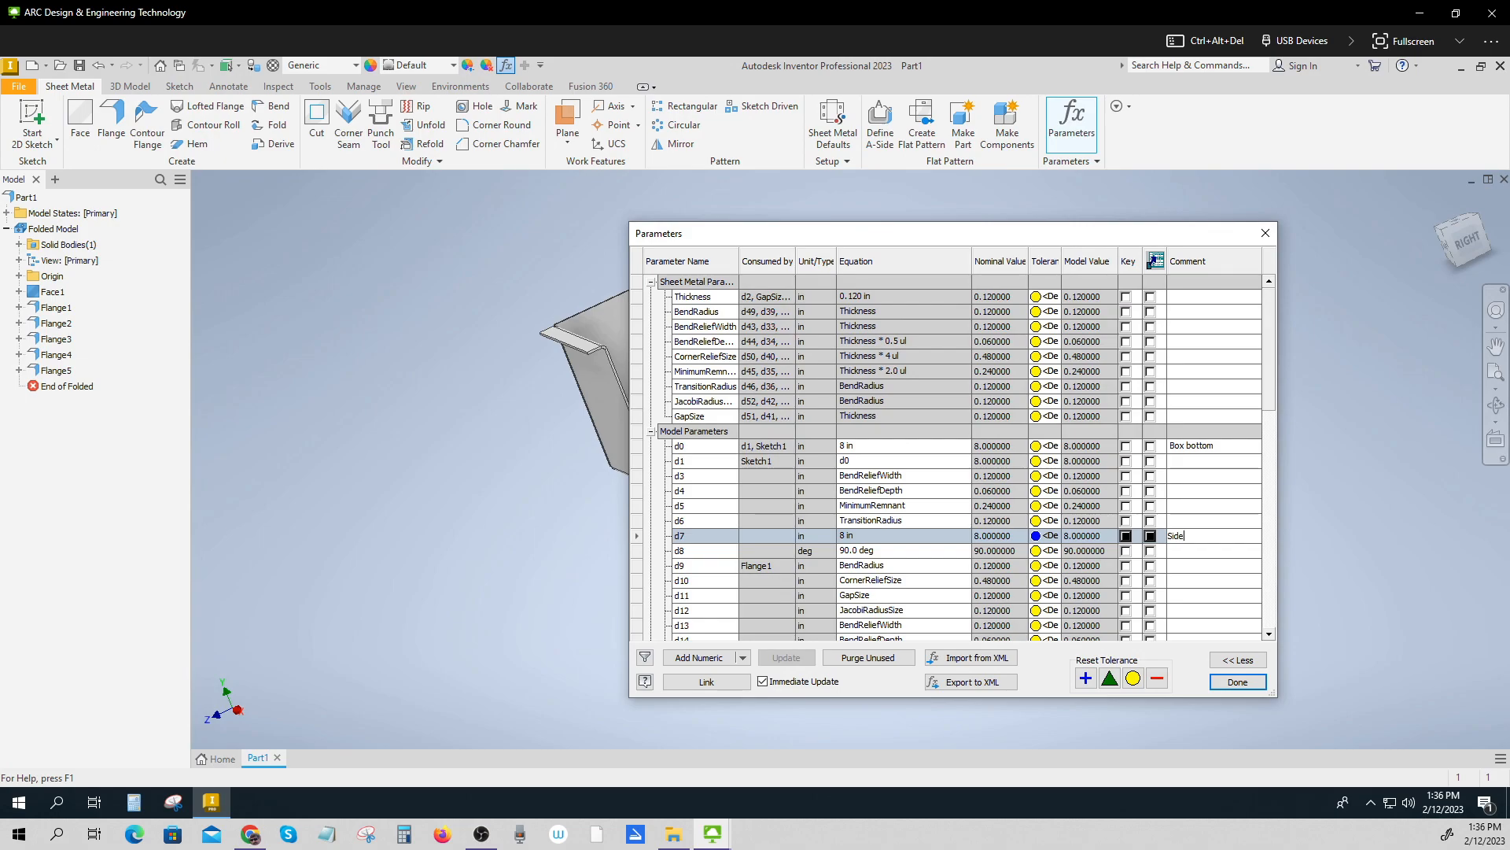
key(Return)
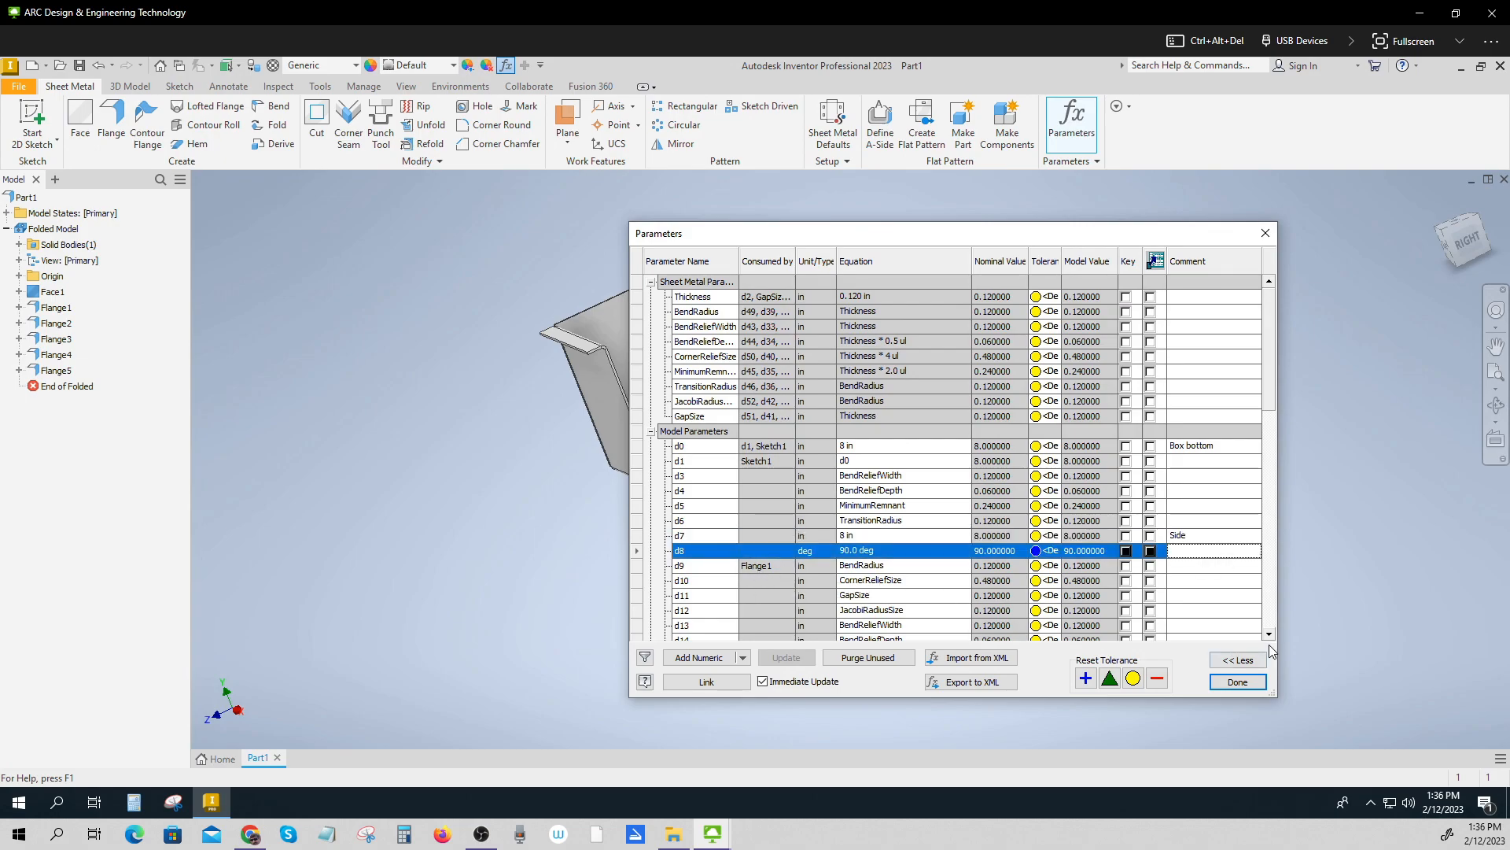
Set the equation of the first wall's height parameter d7 to d0.
scroll(1268, 638, down, 1)
scroll(1269, 639, down, 2)
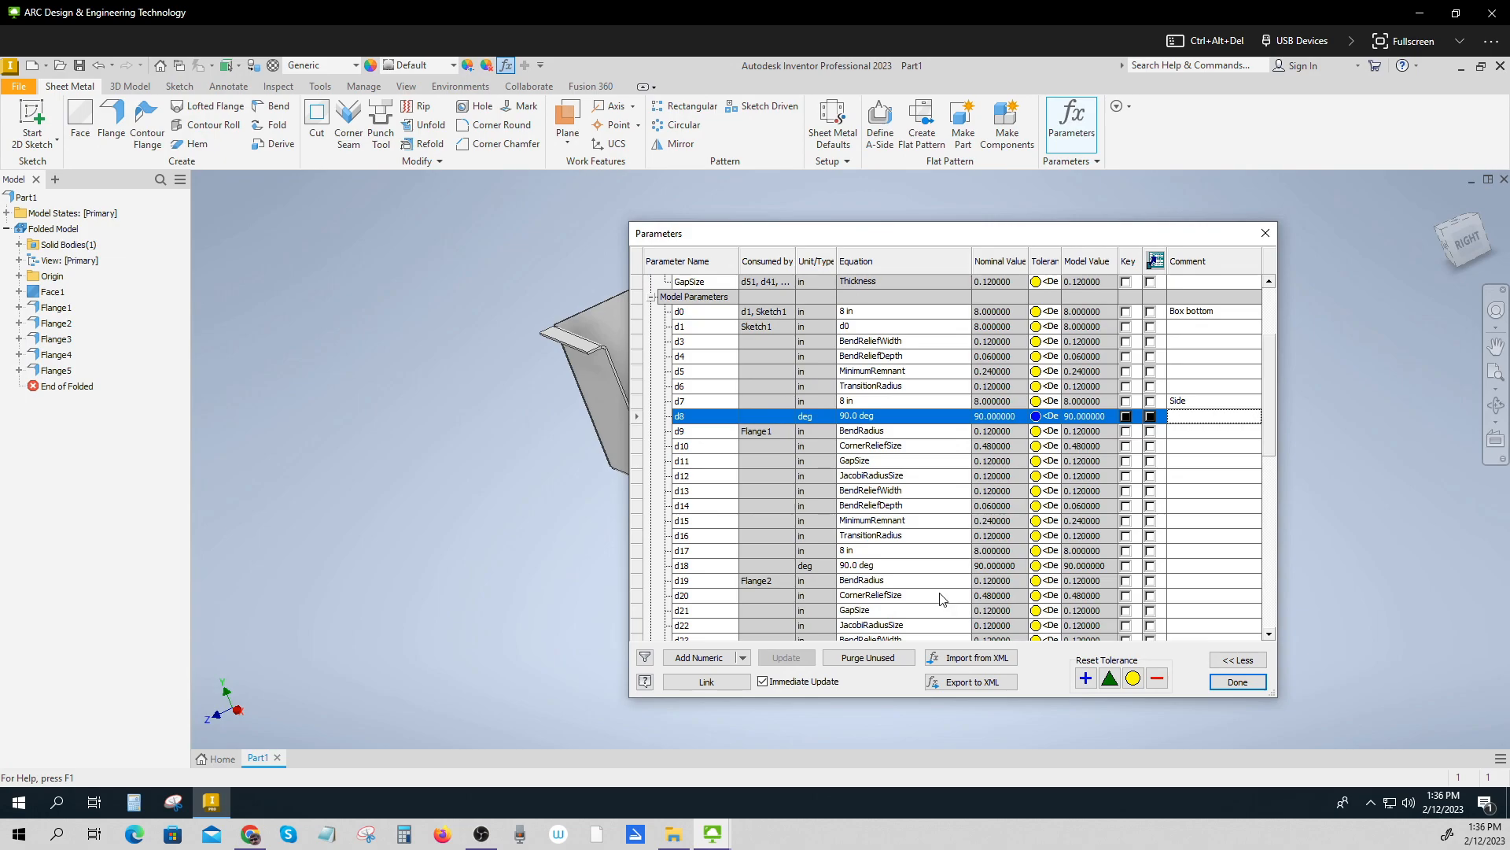
click(880, 552)
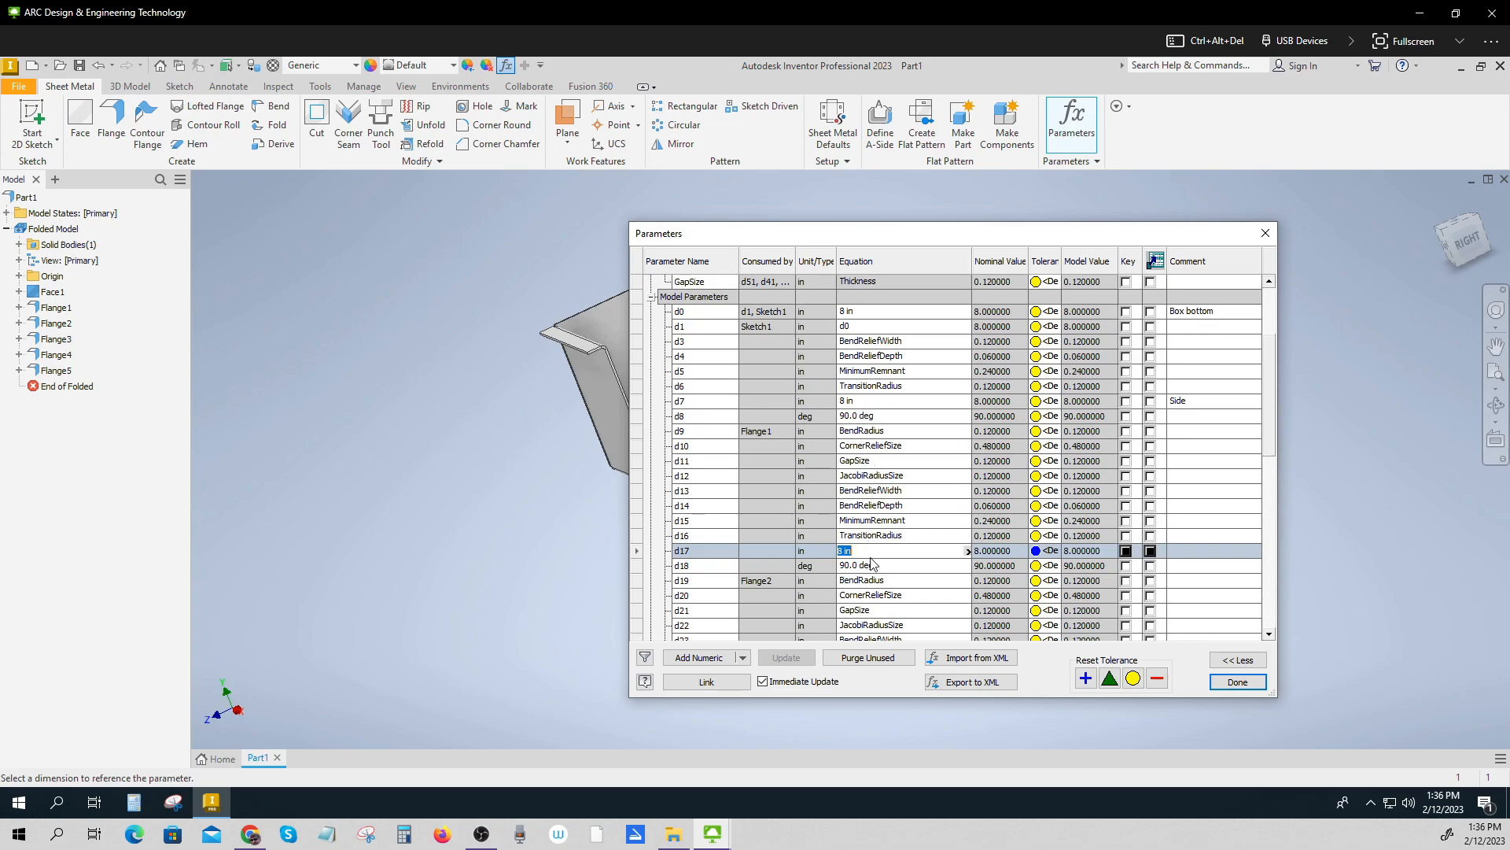
click(869, 402)
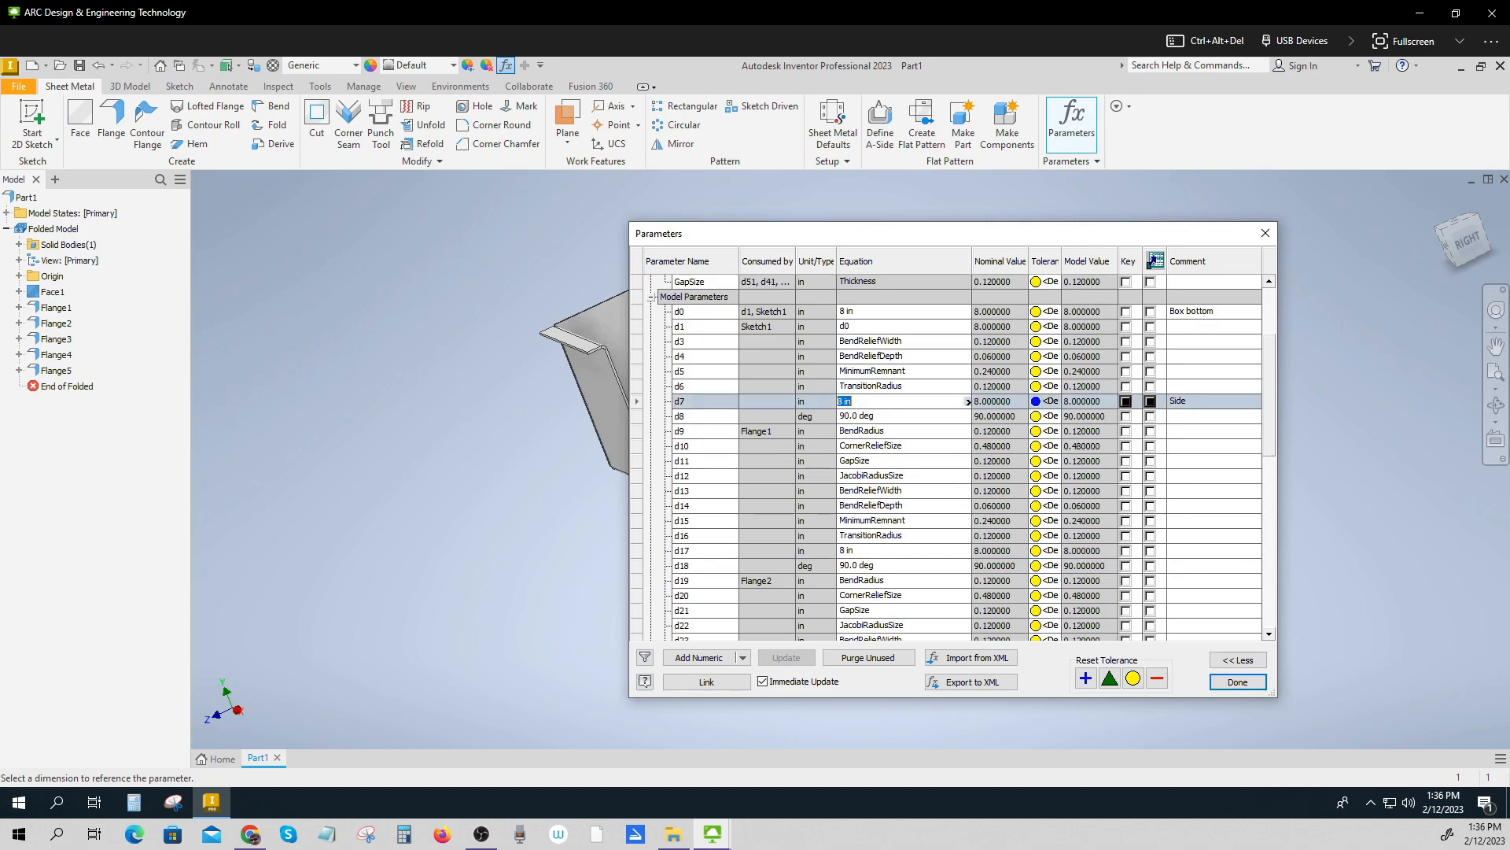
text(d0)
Try to link the second flange's height parameter d17 to d0, and open the equation of d27 for editing.
click(866, 551)
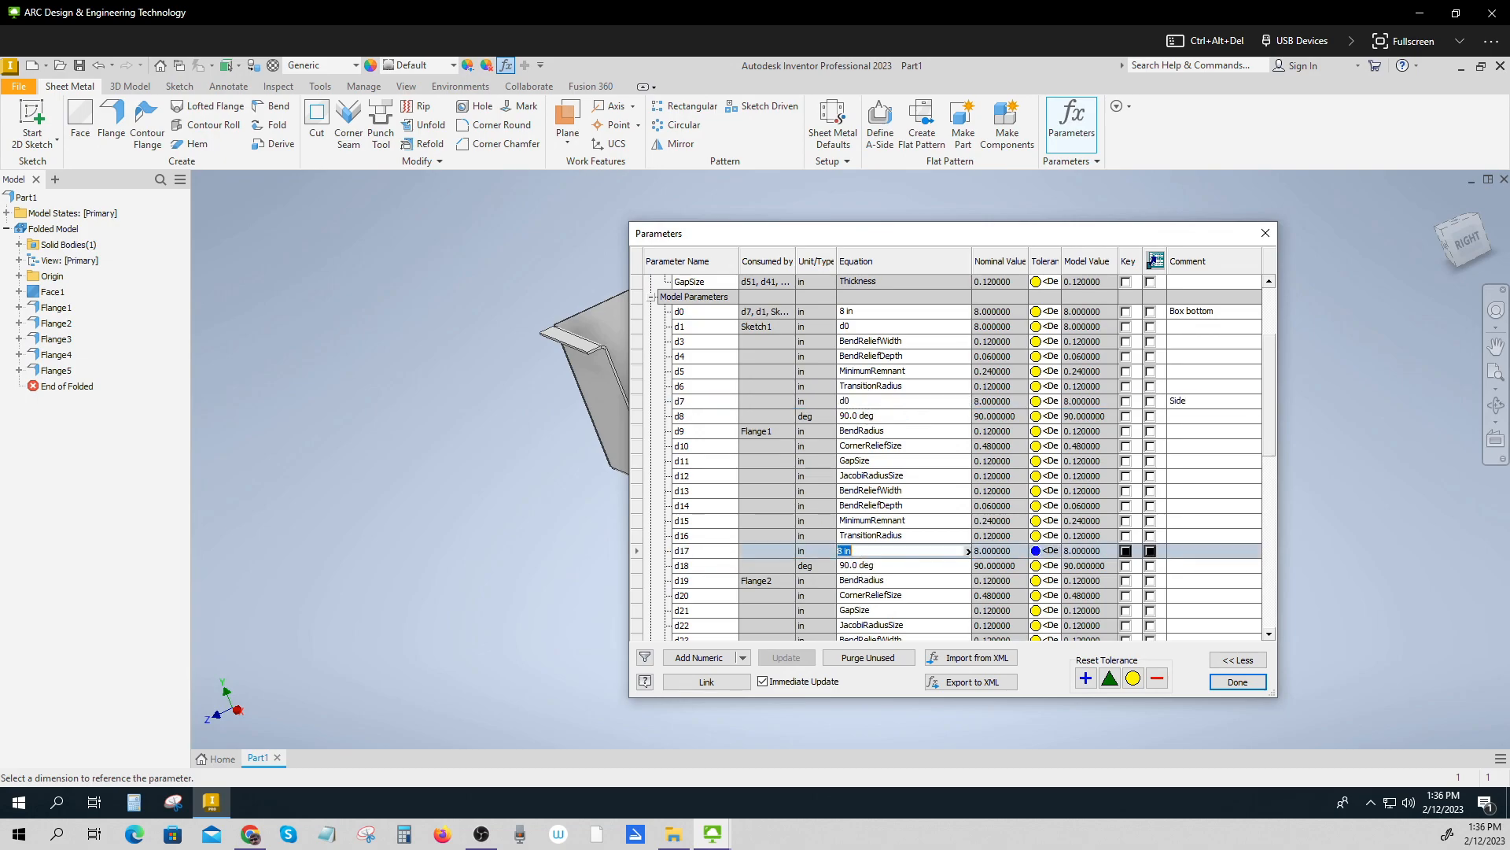
text(d)
click(1270, 631)
click(1271, 631)
click(1271, 631)
click(1270, 631)
click(1270, 632)
click(1270, 632)
click(1270, 632)
click(1271, 632)
click(1271, 632)
click(1270, 633)
click(863, 553)
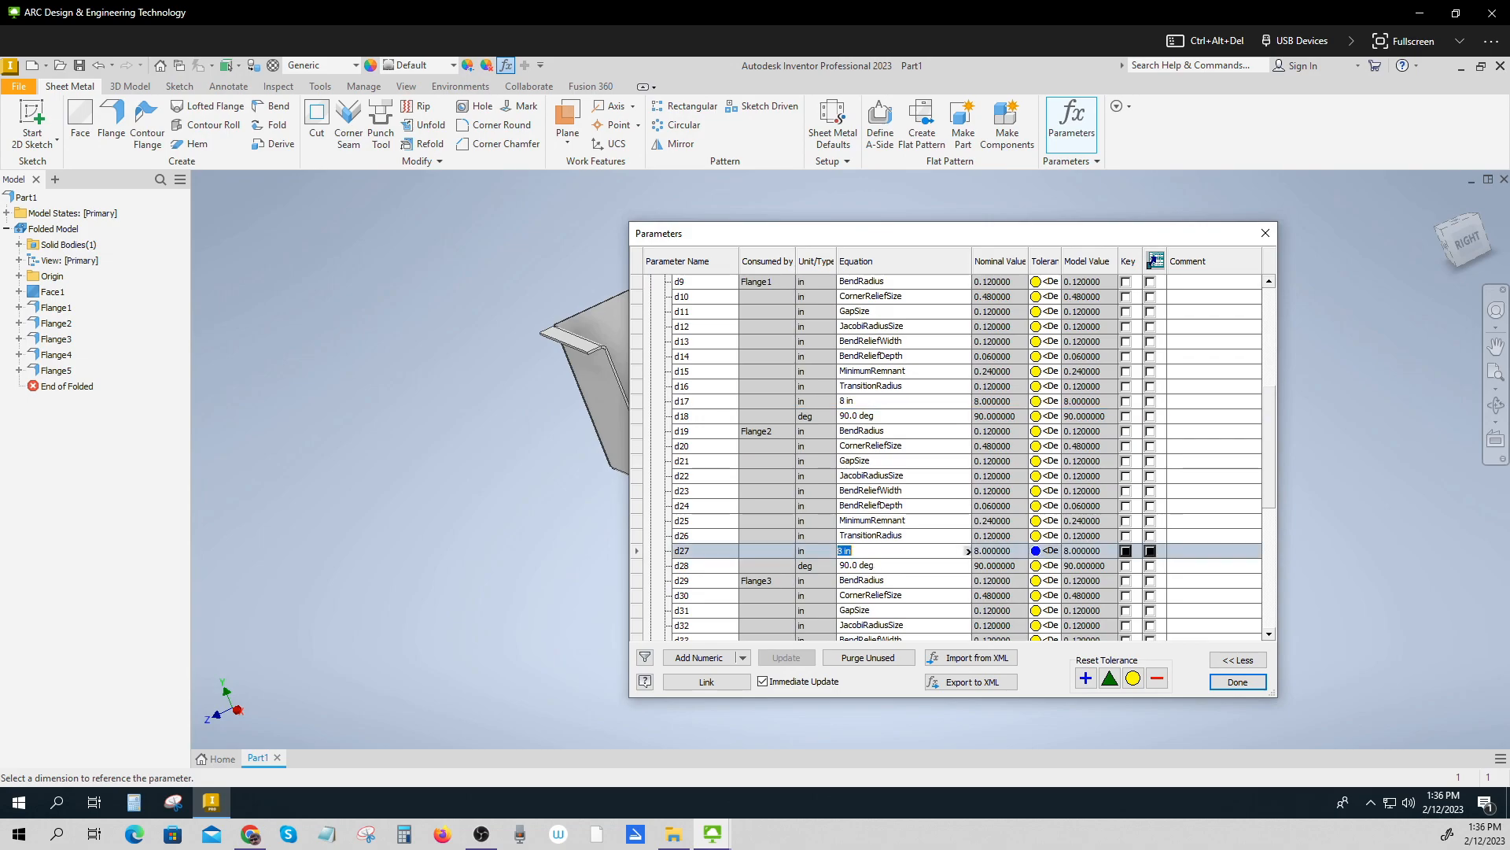
Look through the remaining flange parameters down to the end of the list, and close the parameters table.
click(1264, 634)
click(1265, 634)
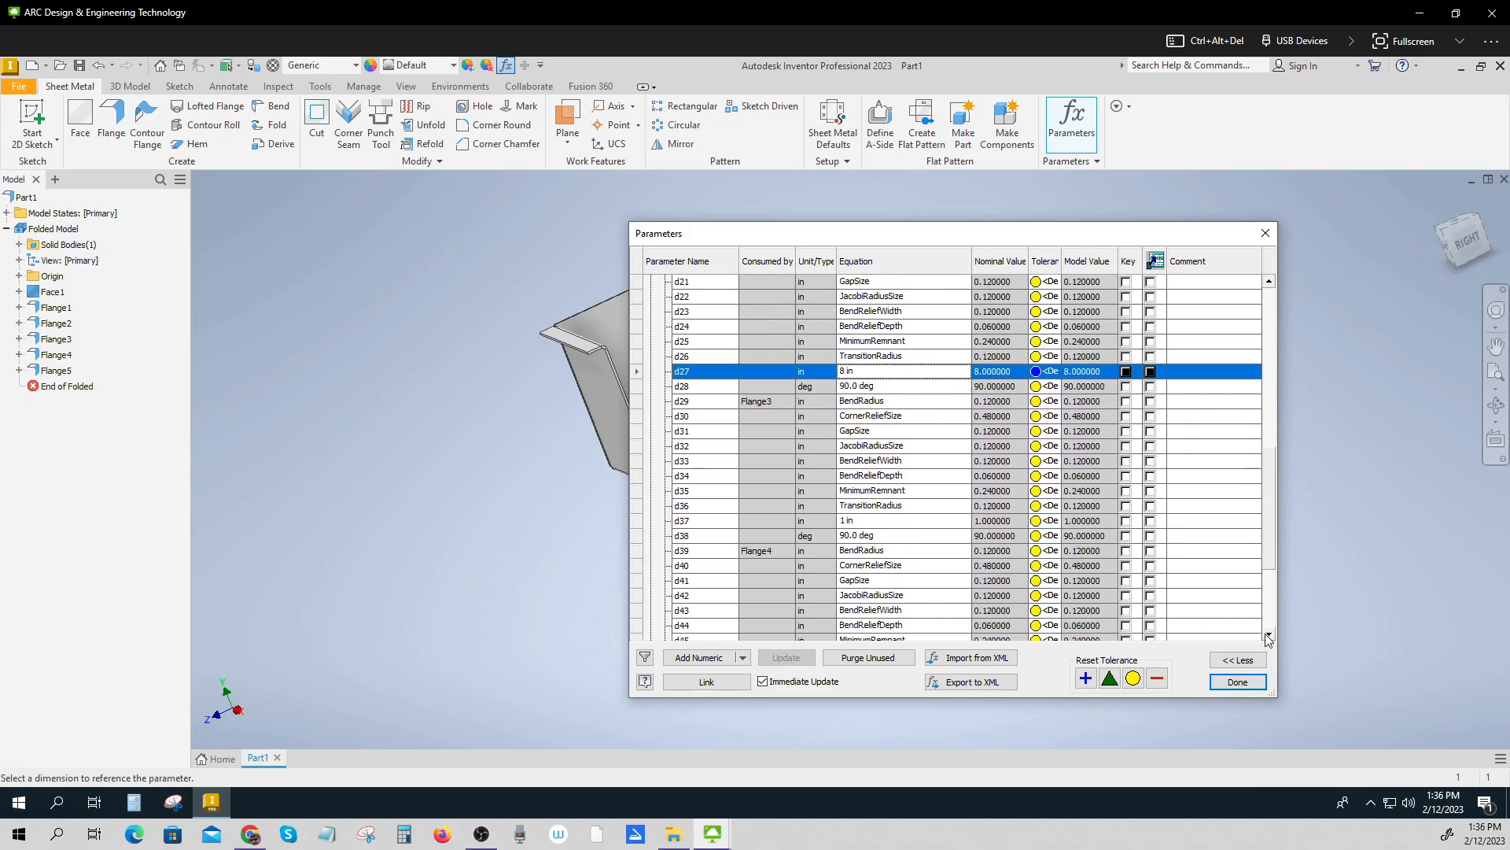
click(1265, 634)
click(1264, 634)
click(1265, 634)
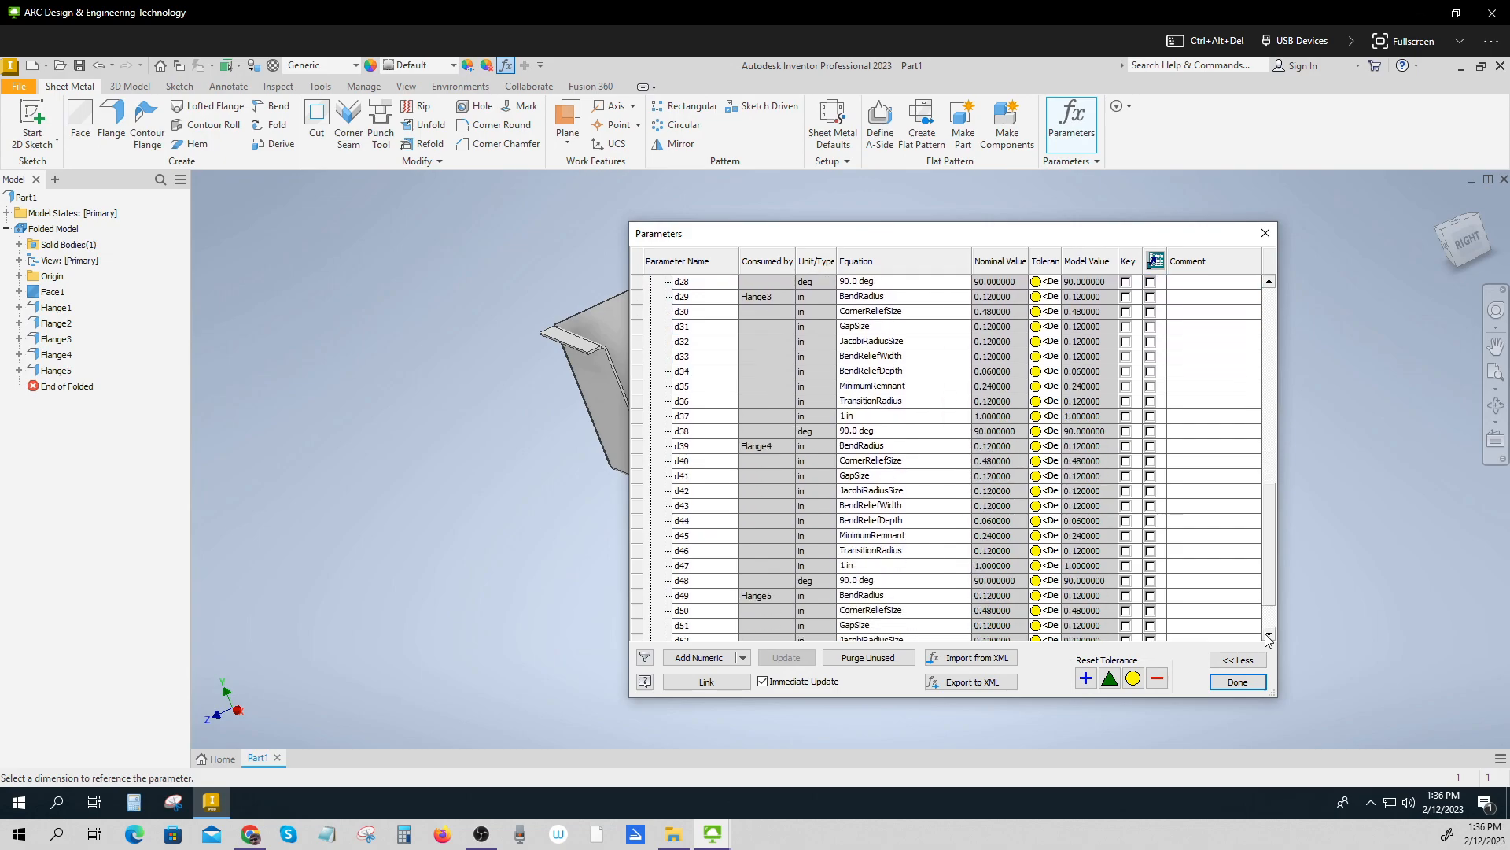
click(1265, 634)
click(1265, 634)
click(1265, 634)
click(1237, 681)
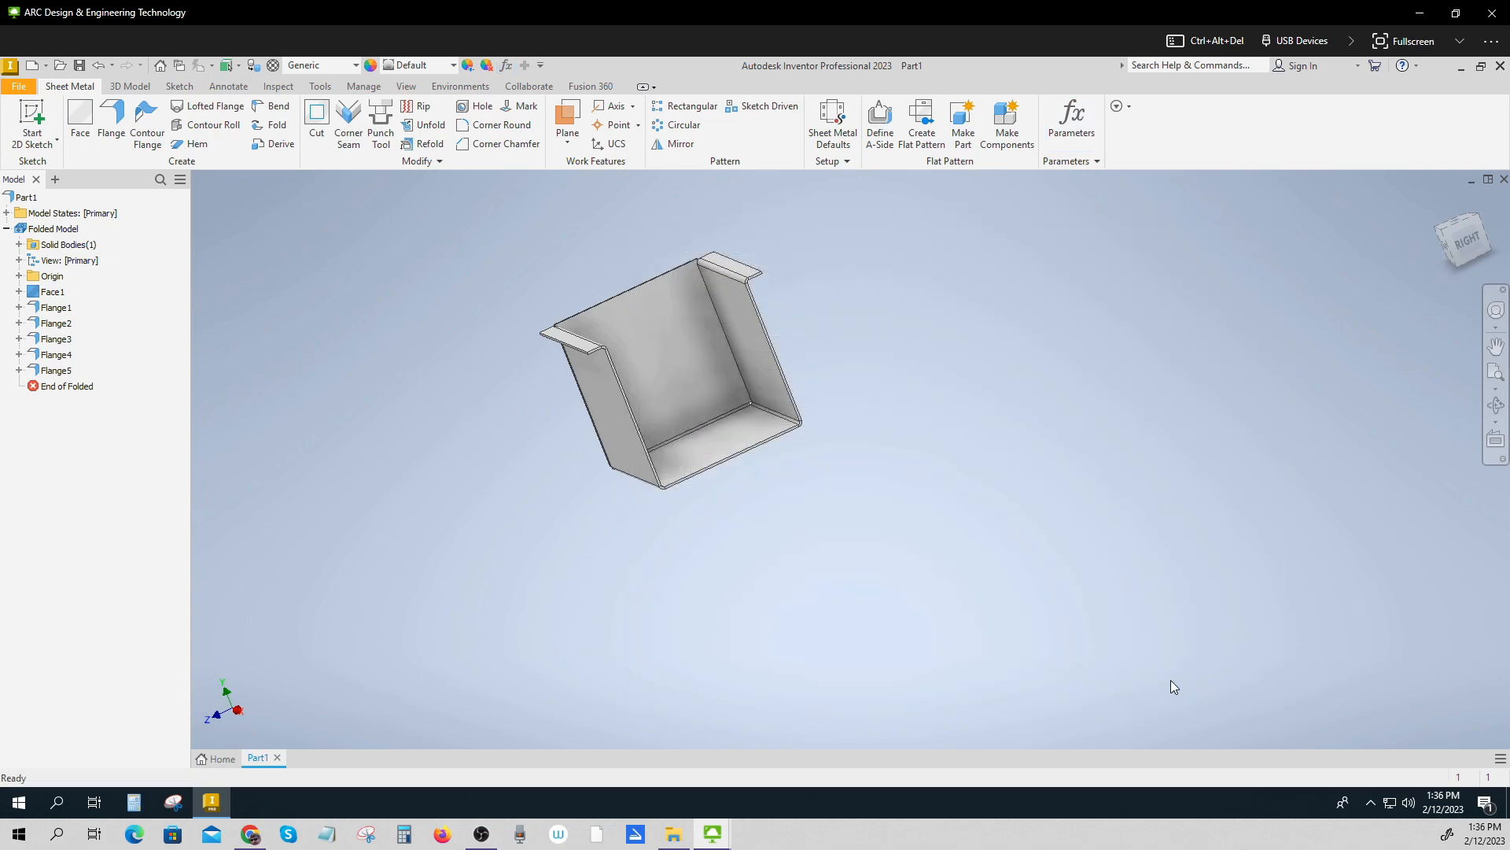
Test the linked sizes by reopening the parameters table and setting the box bottom parameter d0 to 4 in.
click(1071, 122)
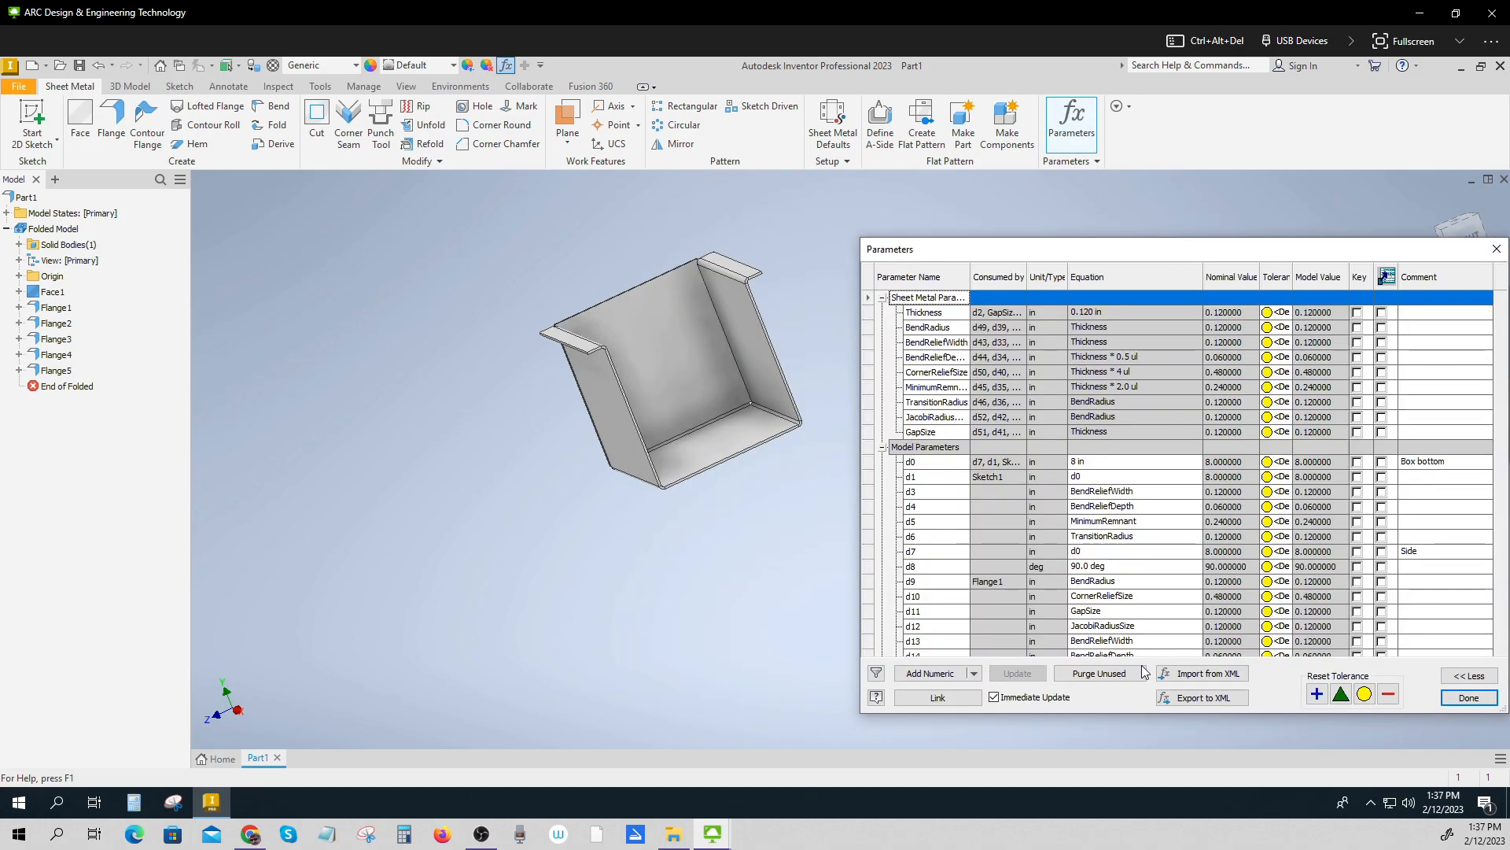
click(1102, 463)
text(4)
key(Return)
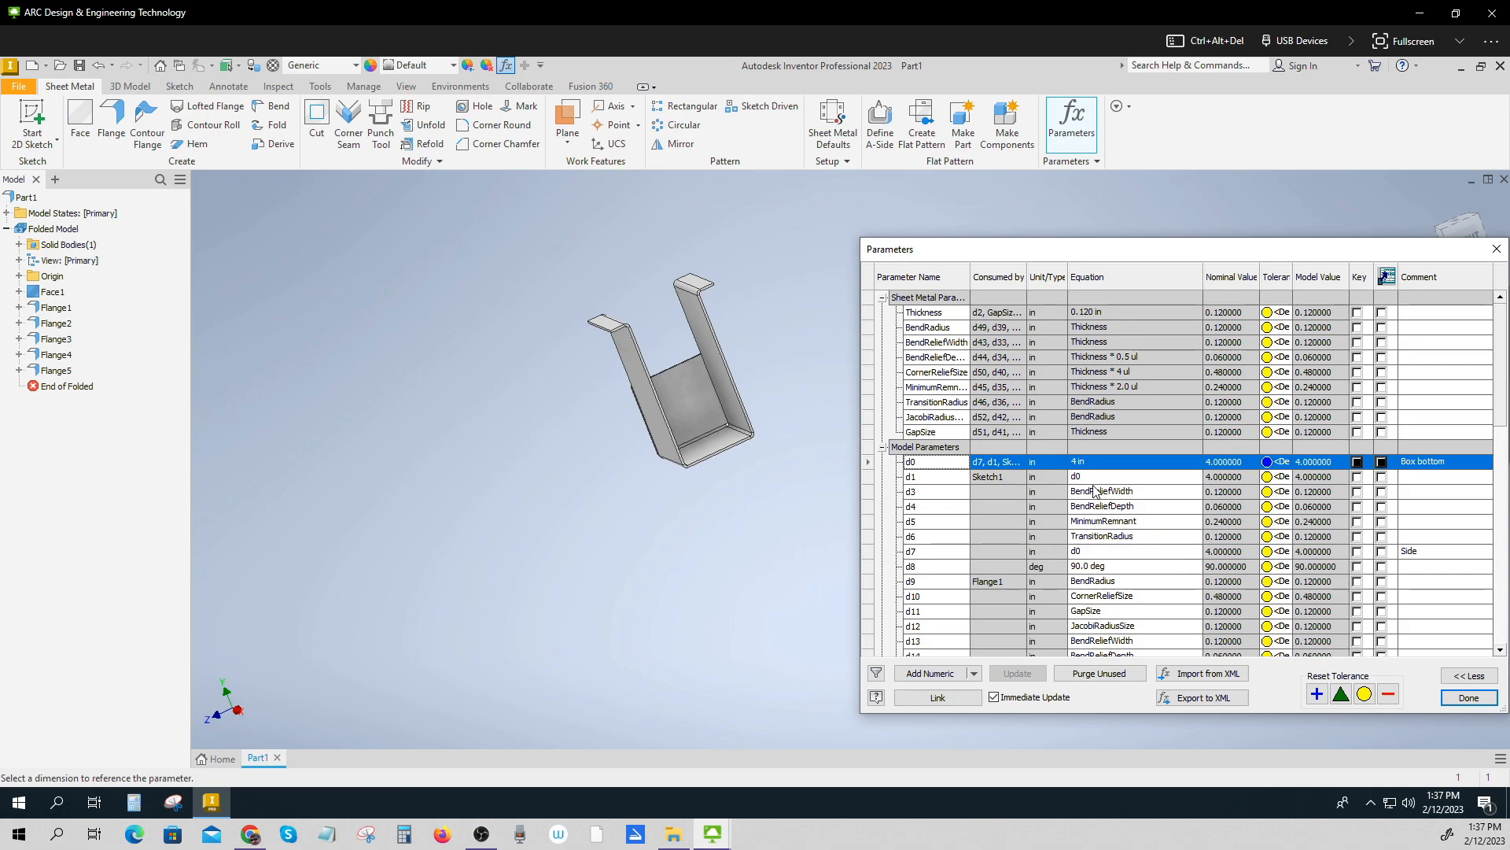
Set the equation of the second flange's height parameter d17 to d0.
scroll(1106, 503, down, 2)
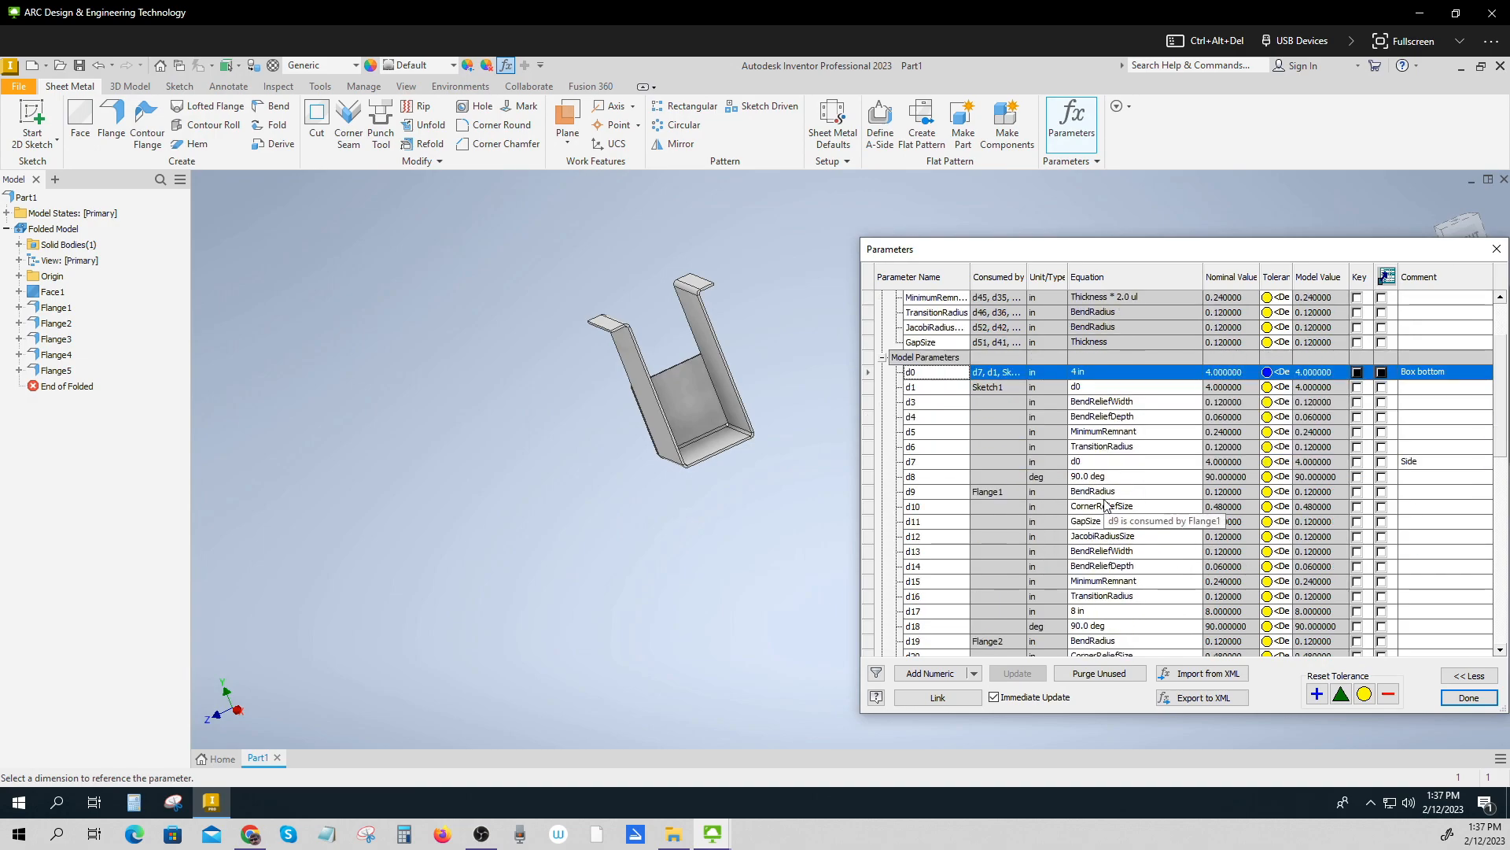
click(1103, 611)
text(do)
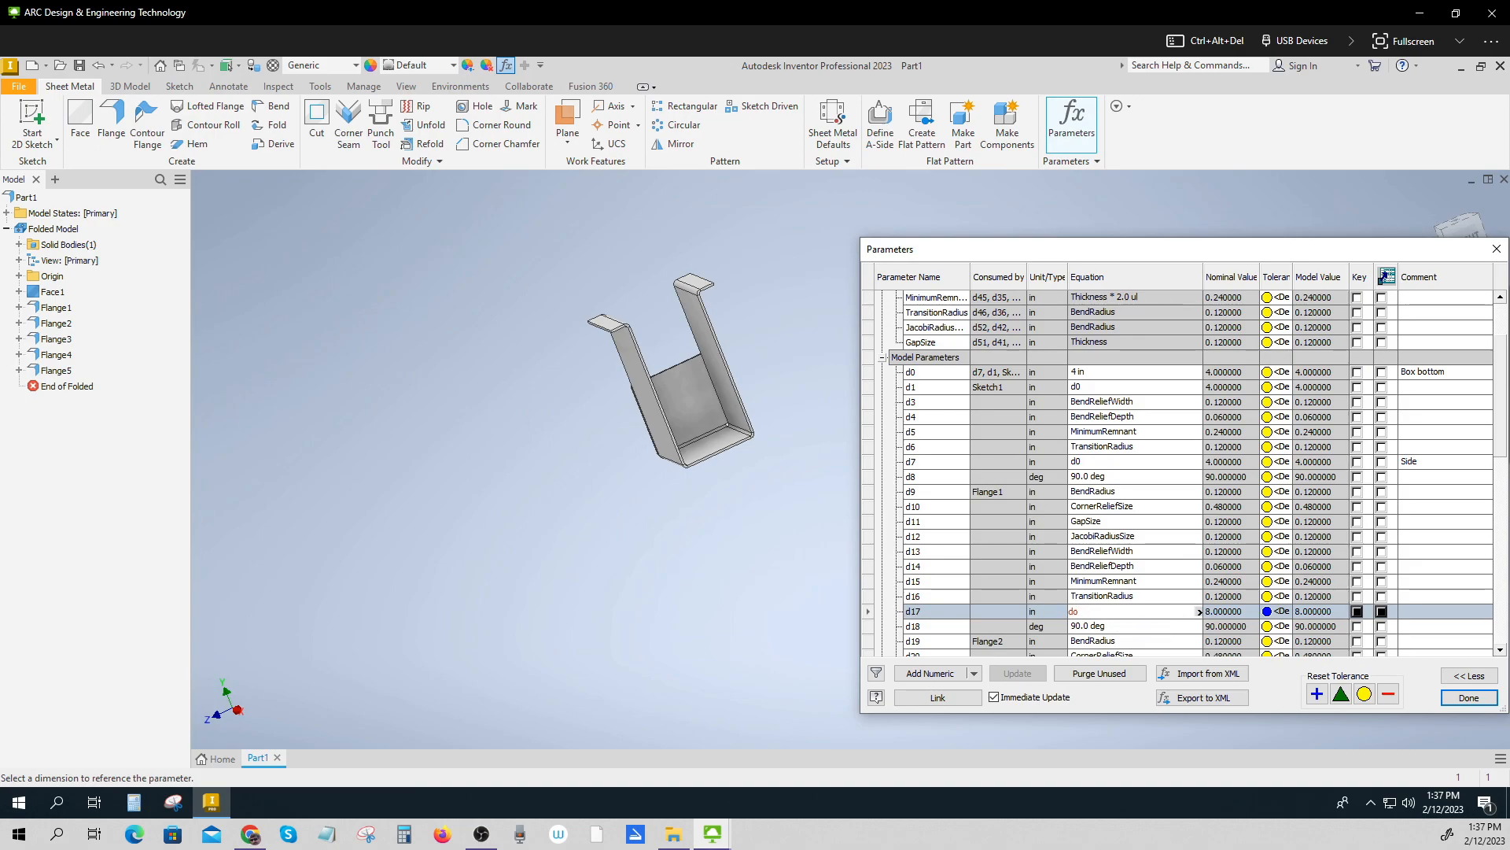
key(Return)
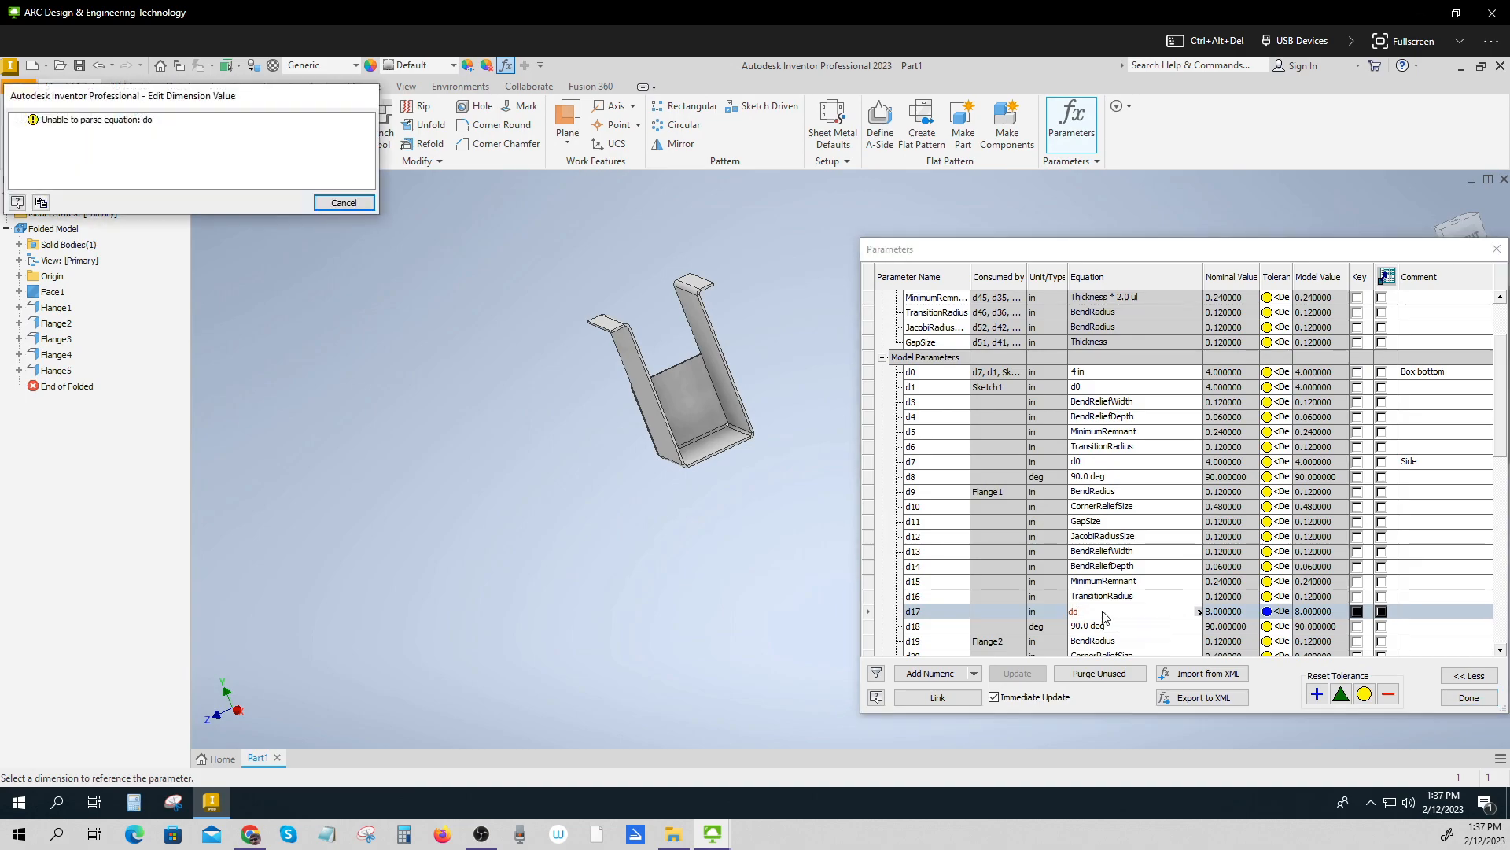
click(334, 203)
text(d0)
key(Return)
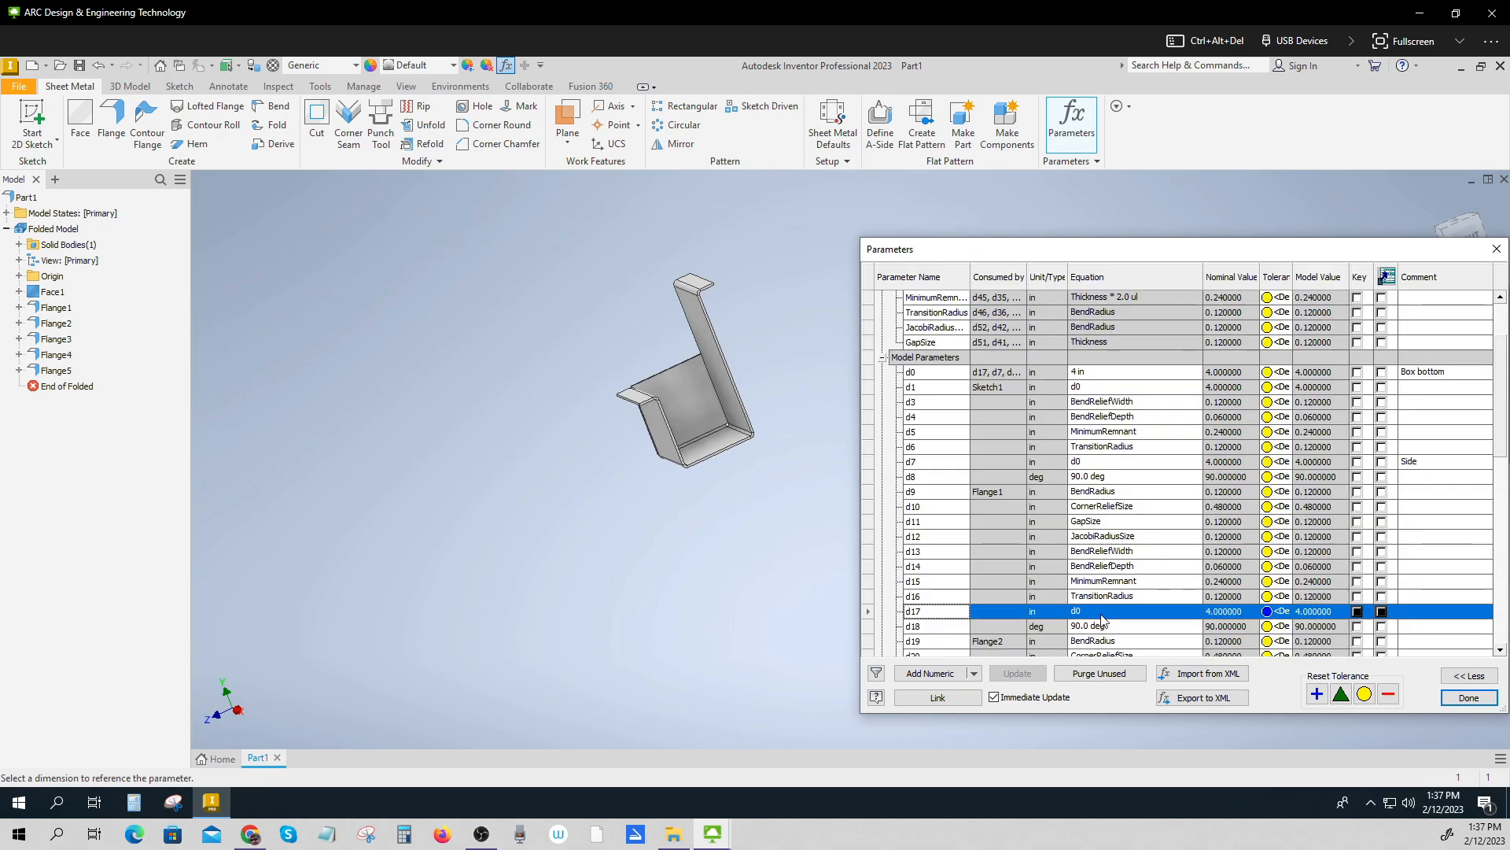
Set the equation of the third flange's height parameter d27 to d0.
scroll(1137, 633, down, 1)
scroll(1138, 622, down, 4)
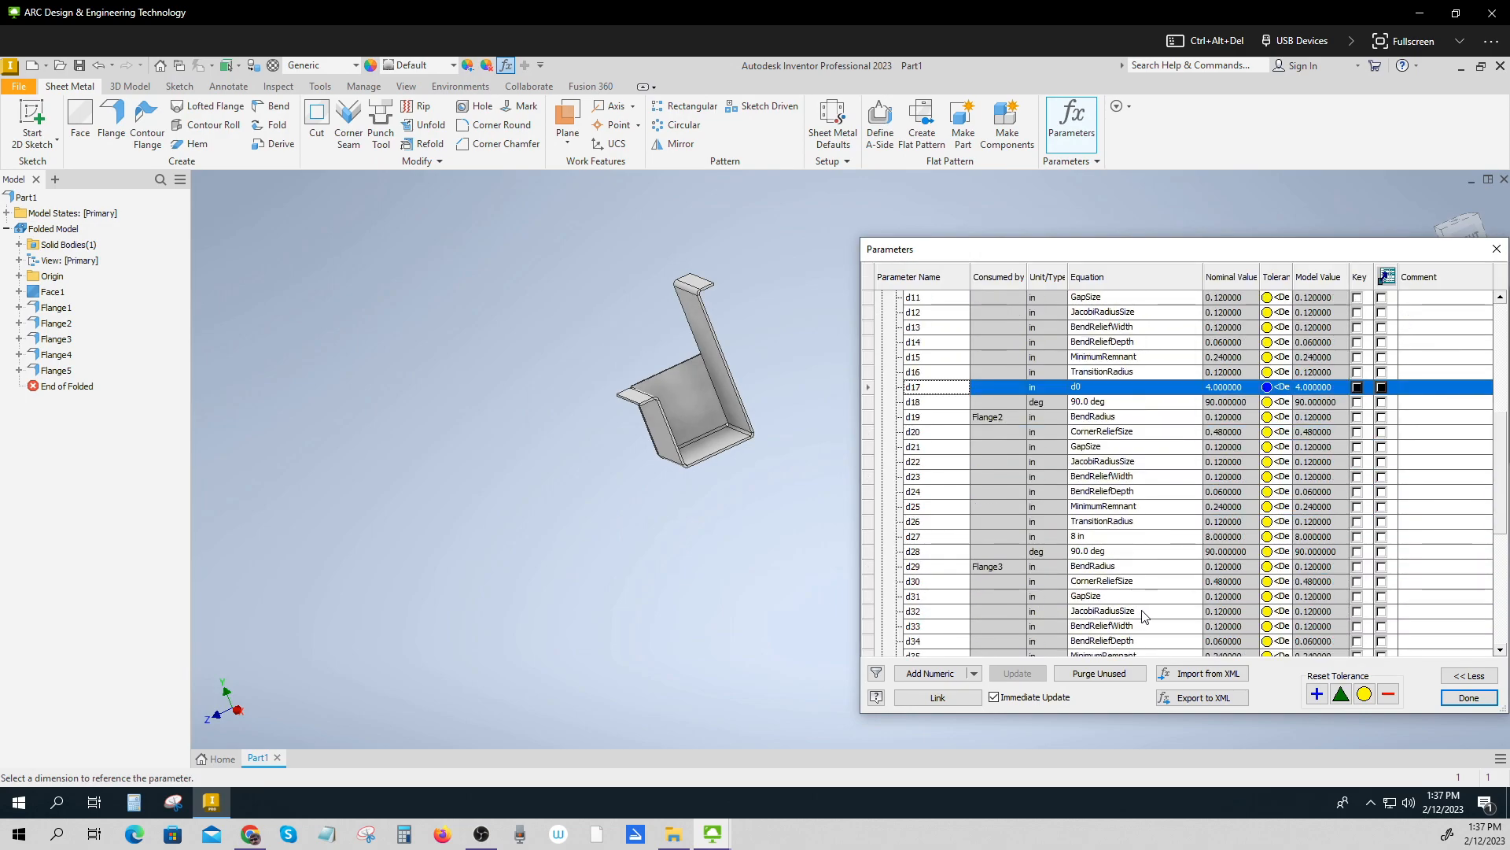
click(1123, 541)
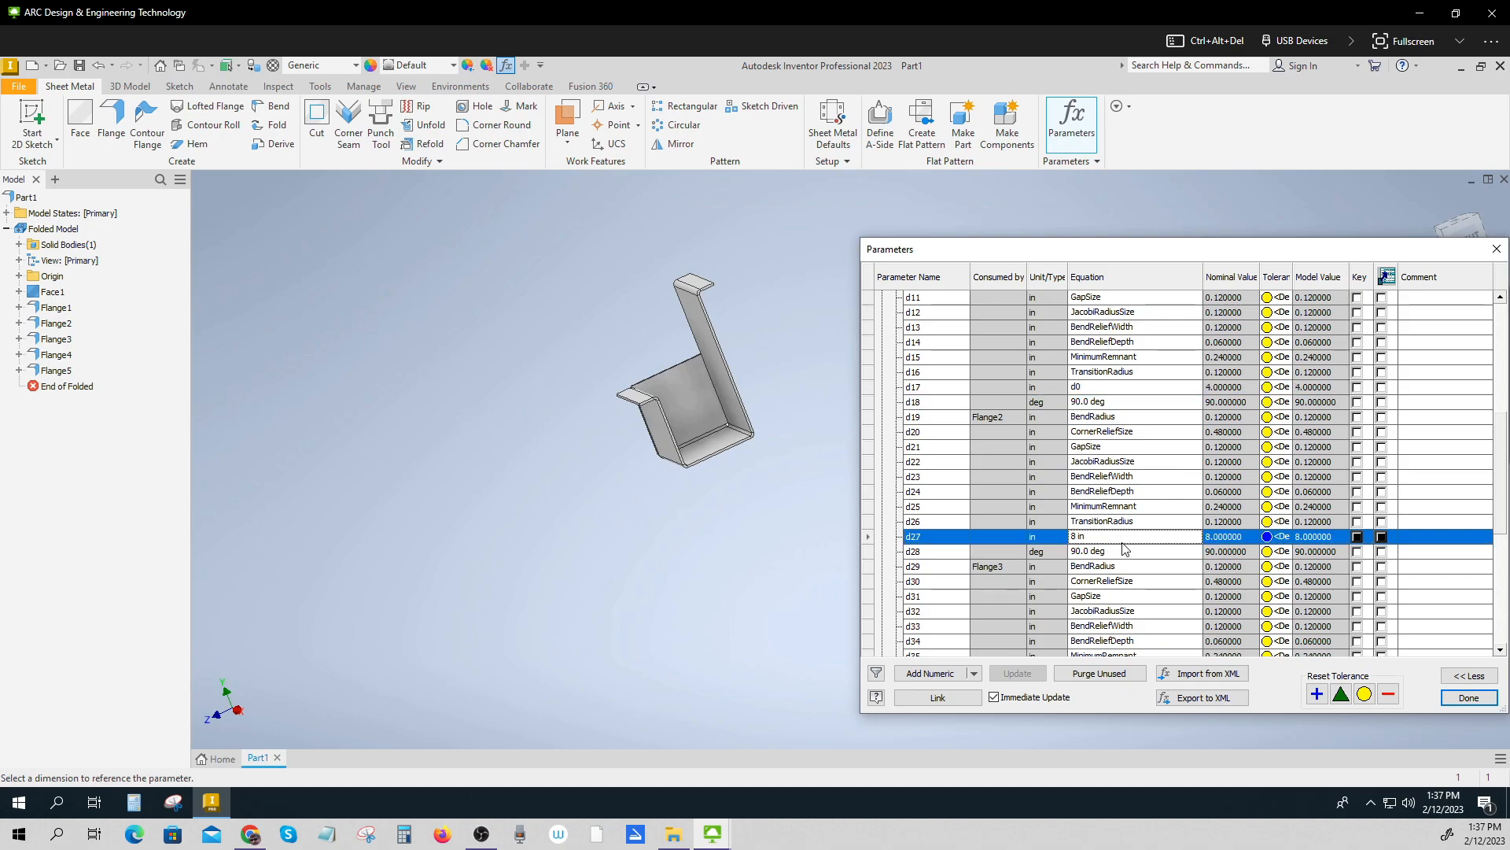
click(1123, 539)
text(d0)
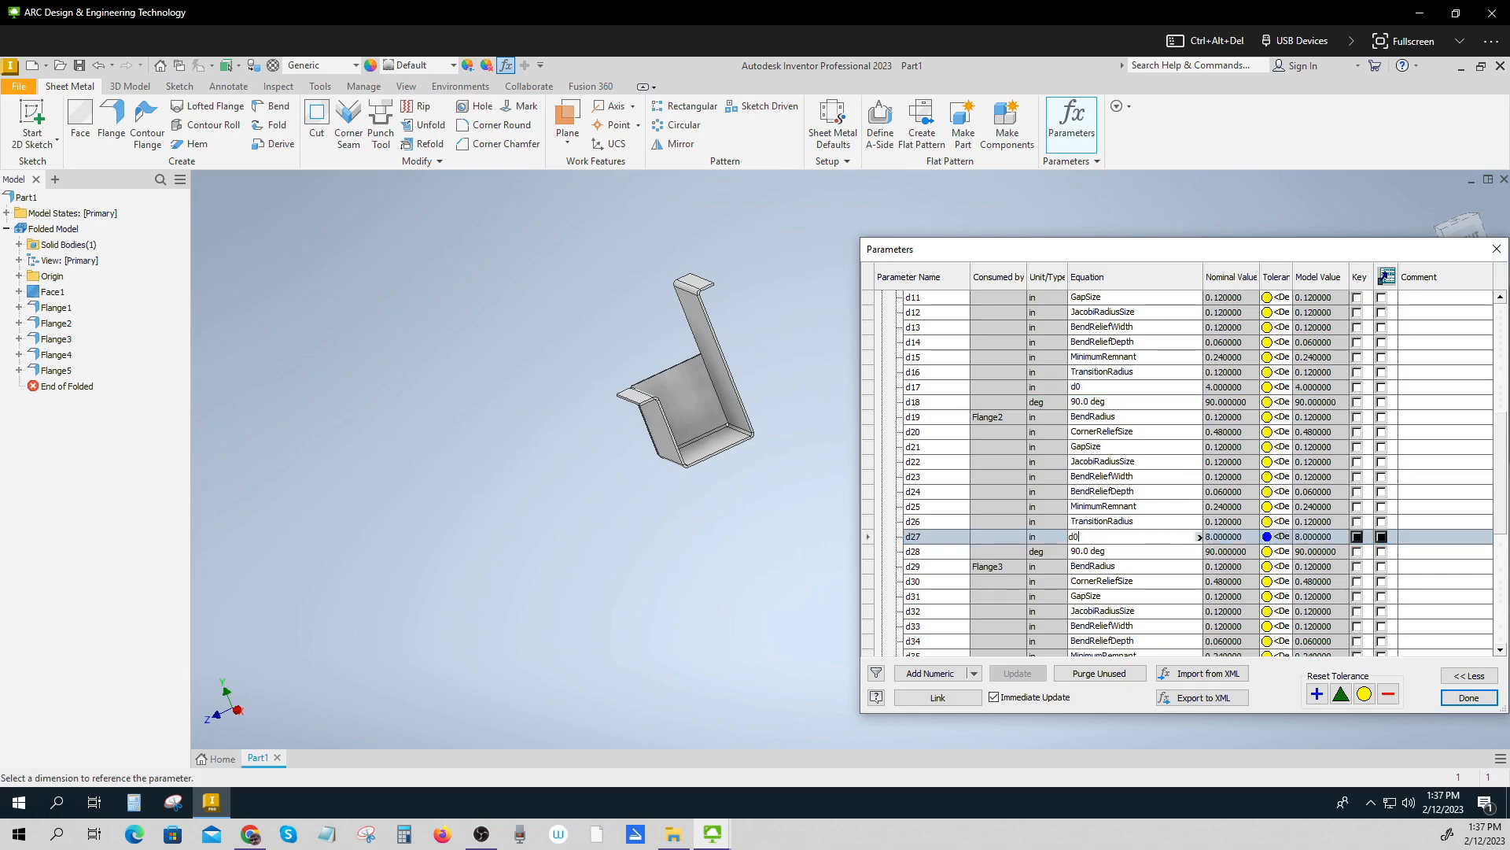
key(Return)
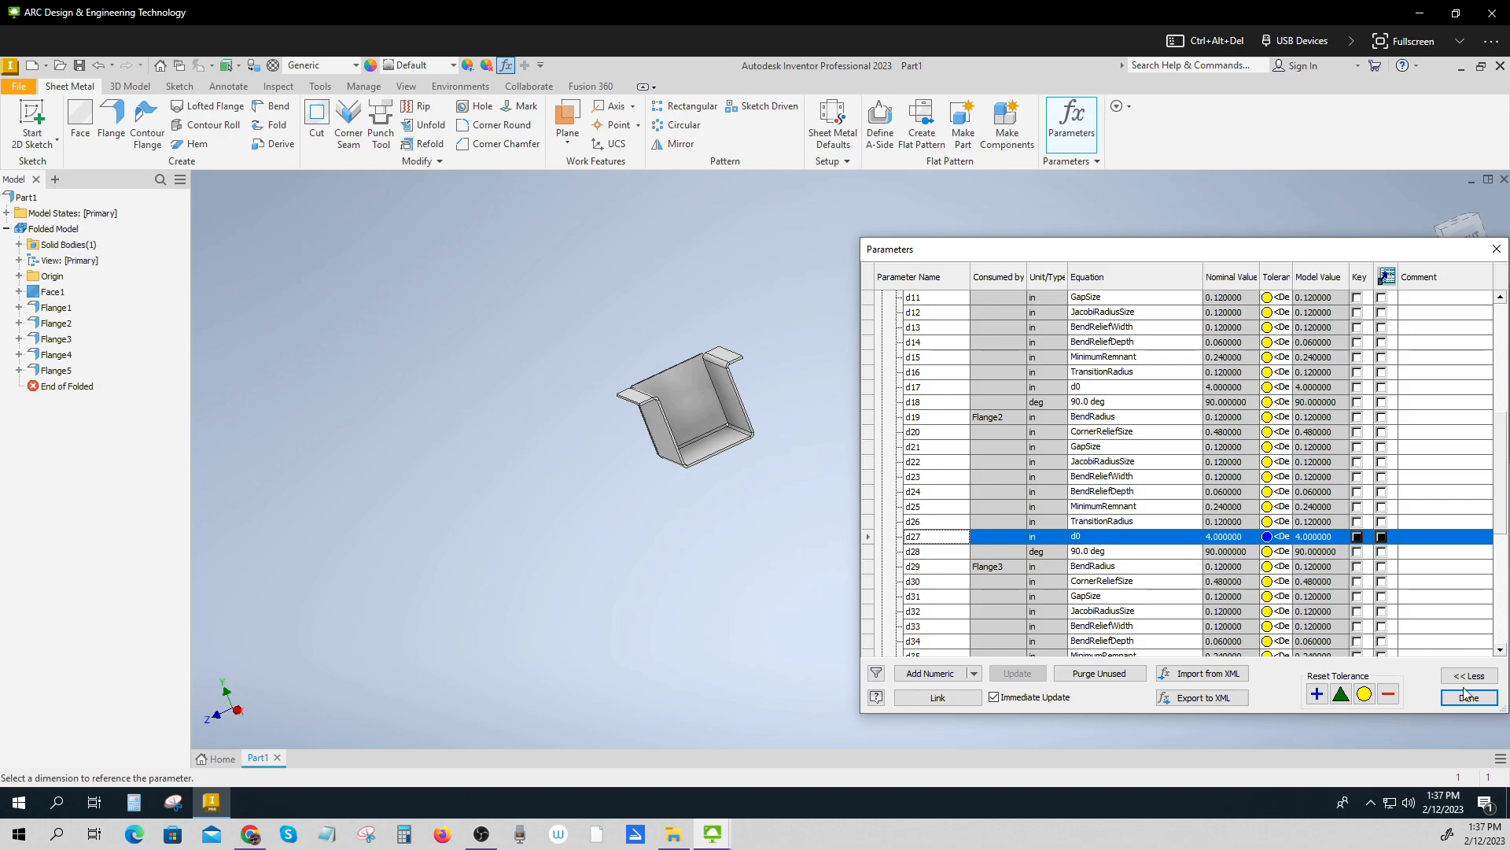
Test the fully linked box size by setting parameter d0 to 6 in.
scroll(1005, 493, up, 5)
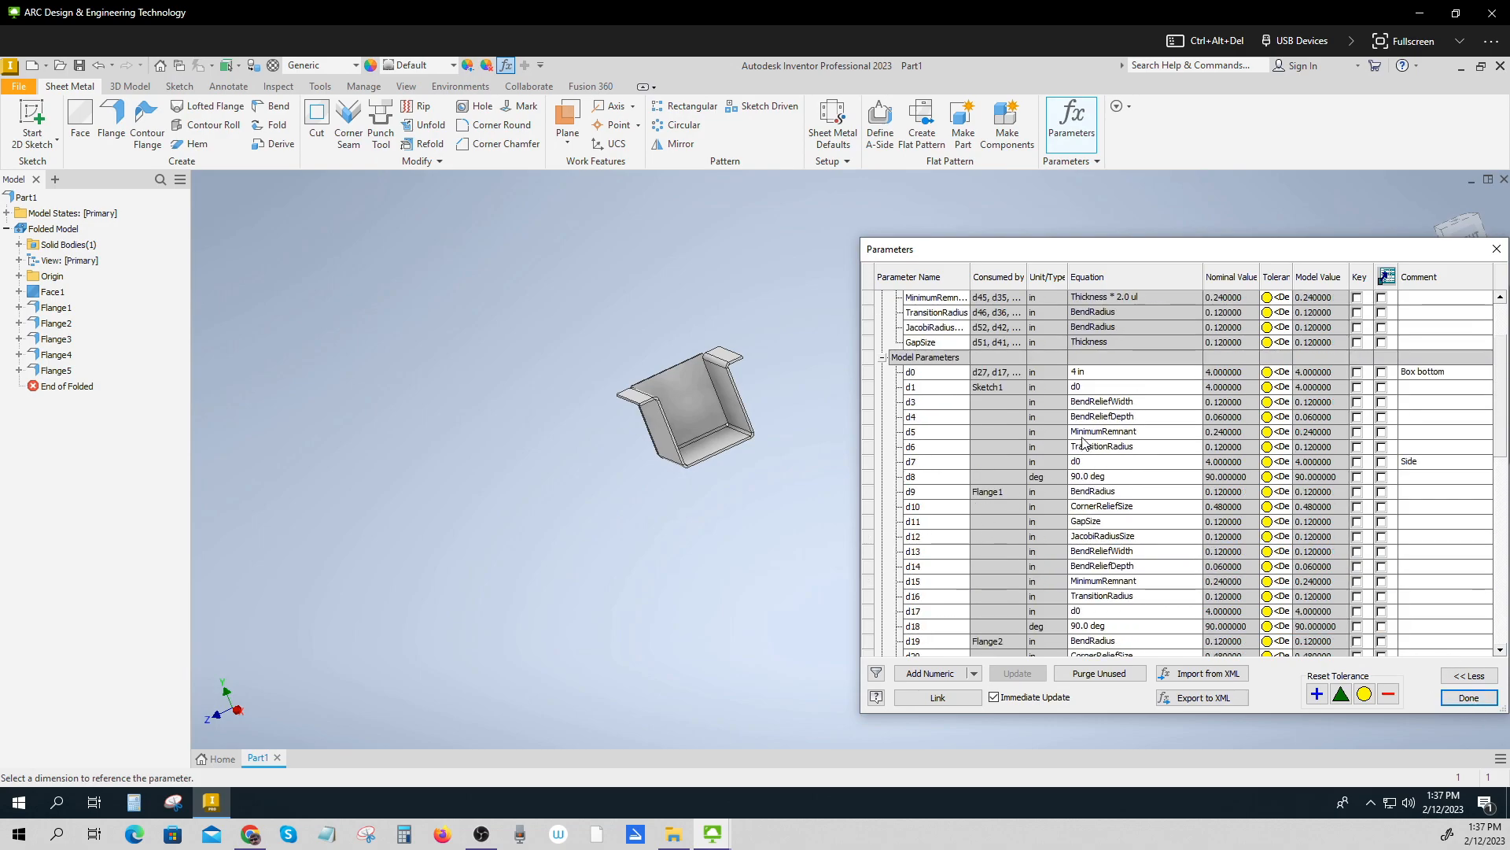
click(1097, 373)
text(6 in)
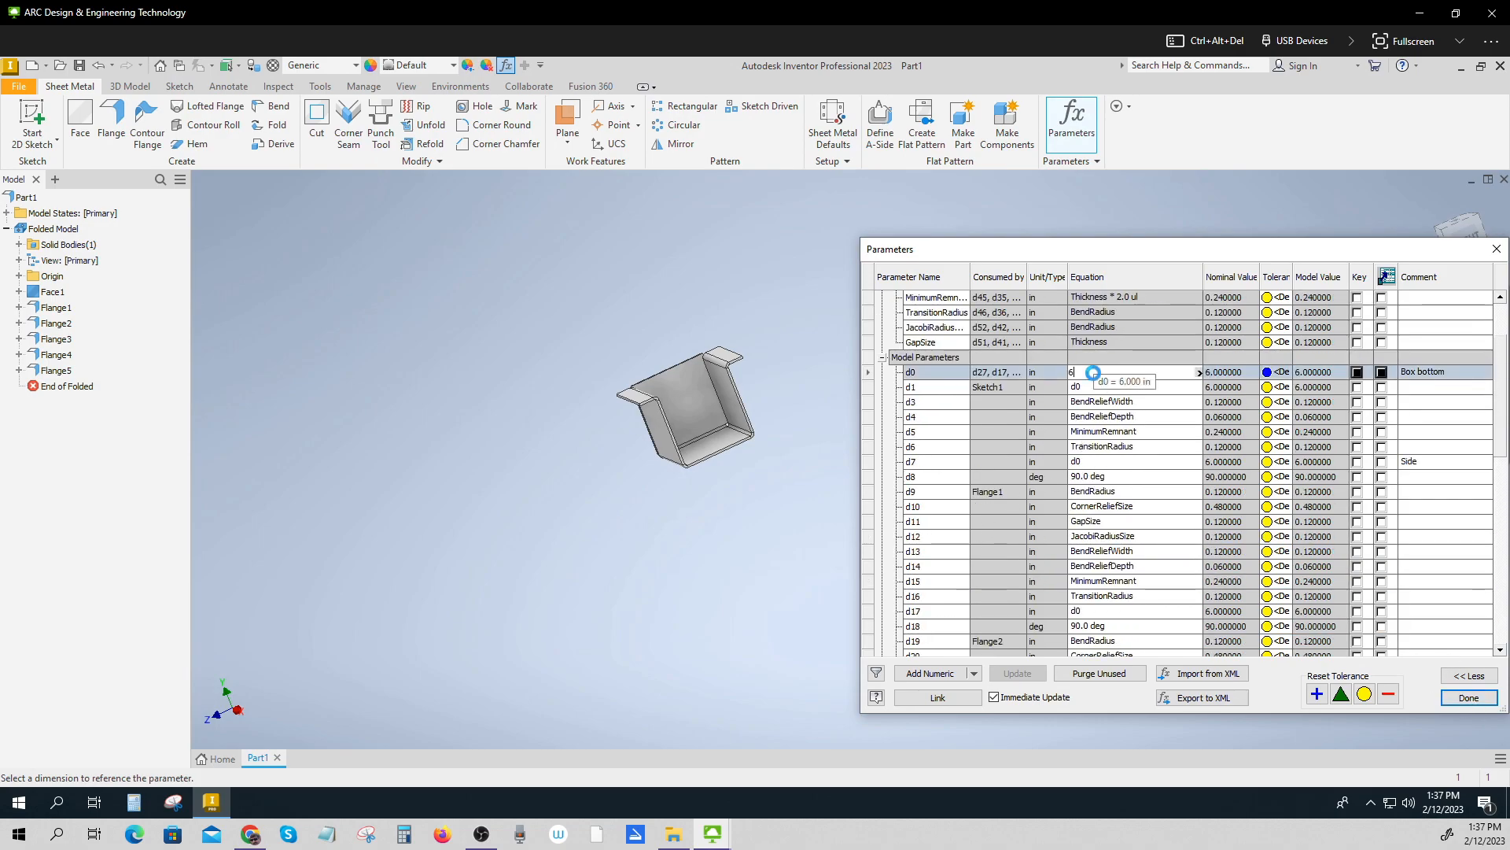
key(Return)
Set the box bottom parameter d0 to 8 in and close the parameters table.
click(1098, 373)
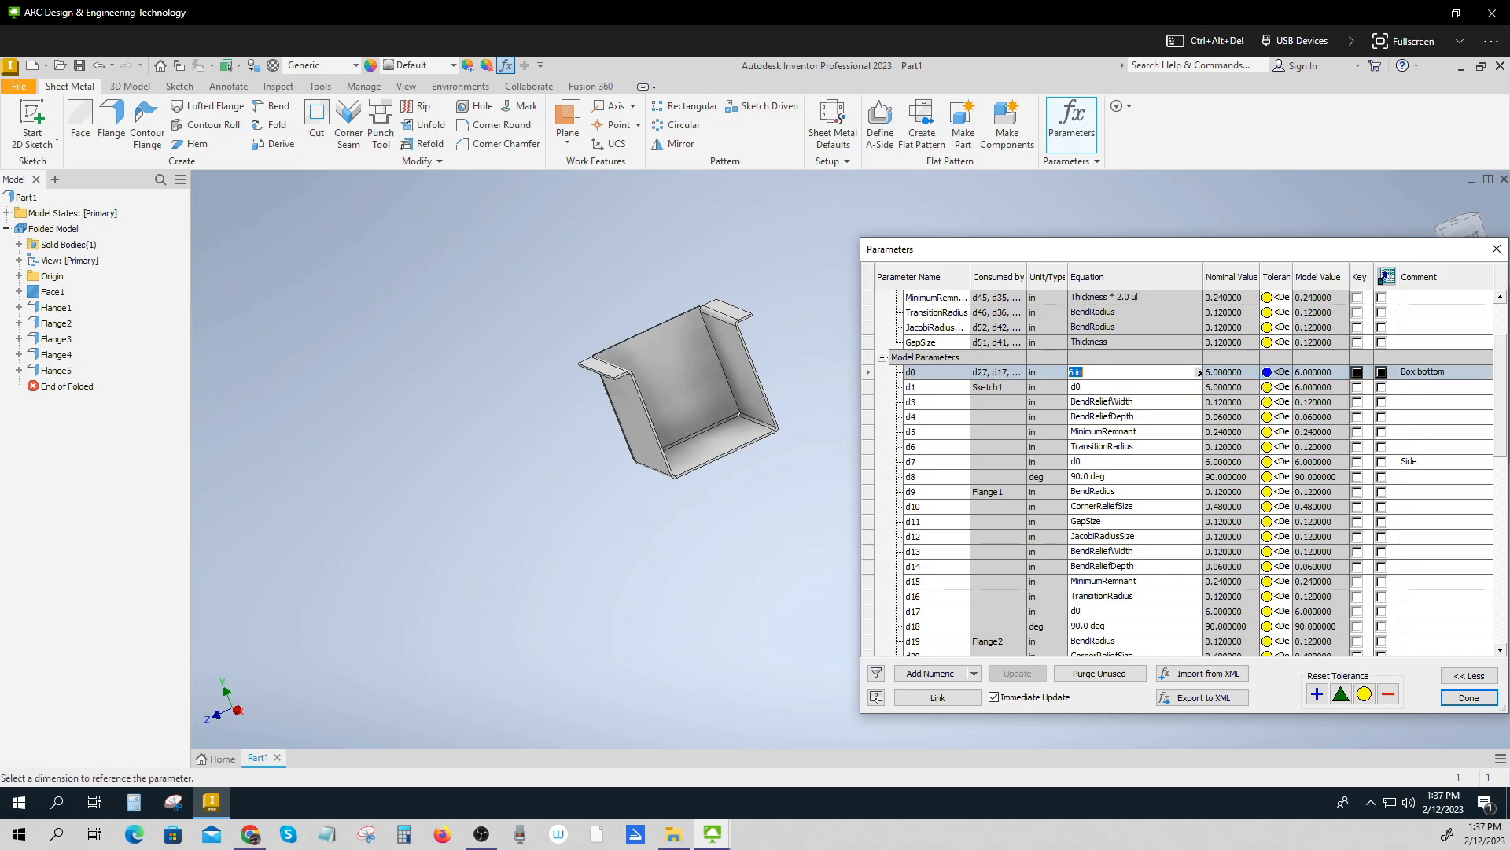
text(8)
key(Return)
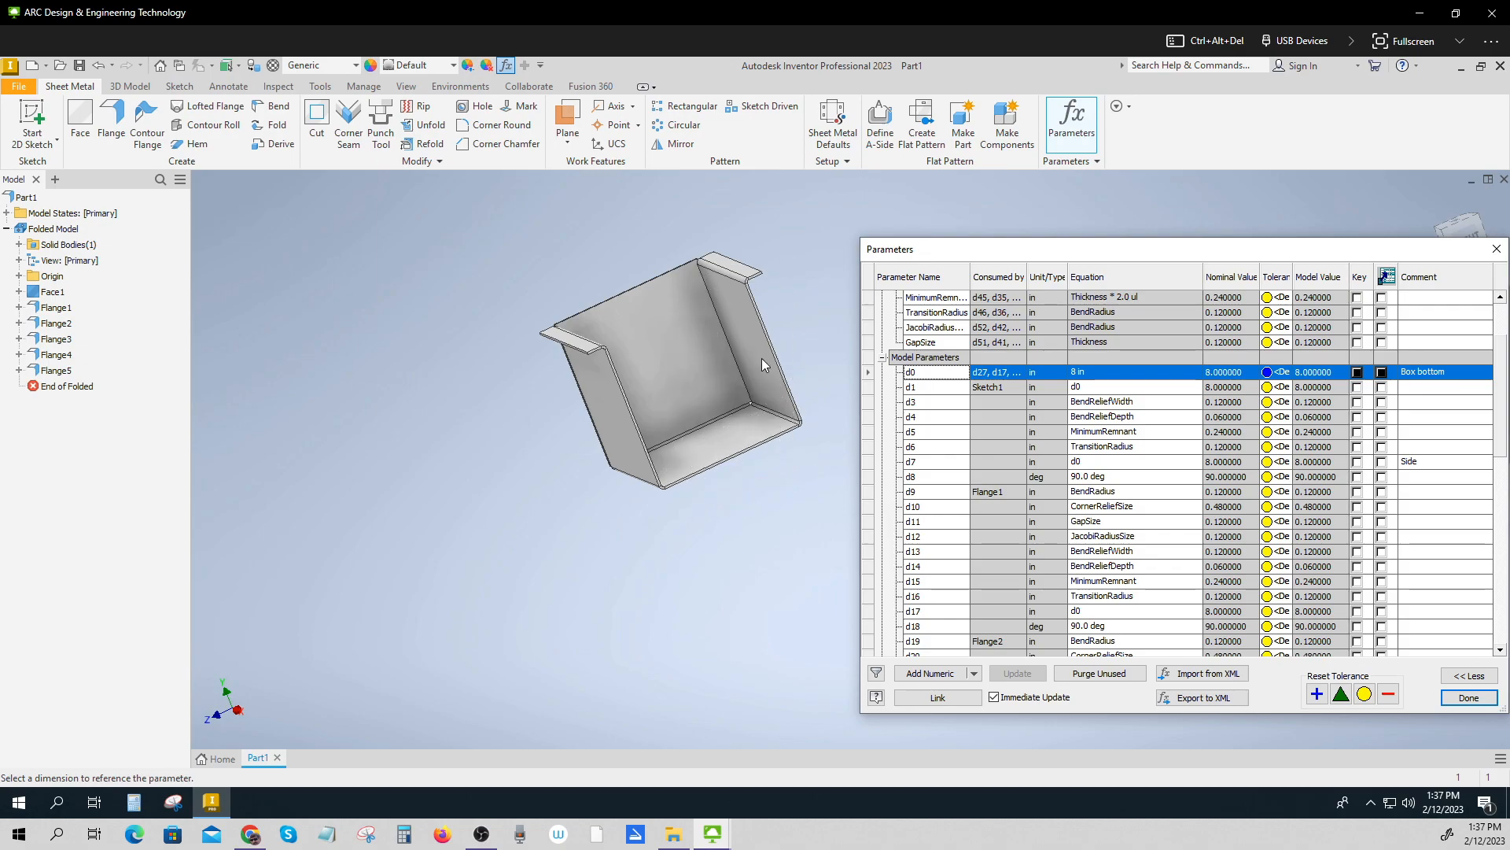
click(1492, 252)
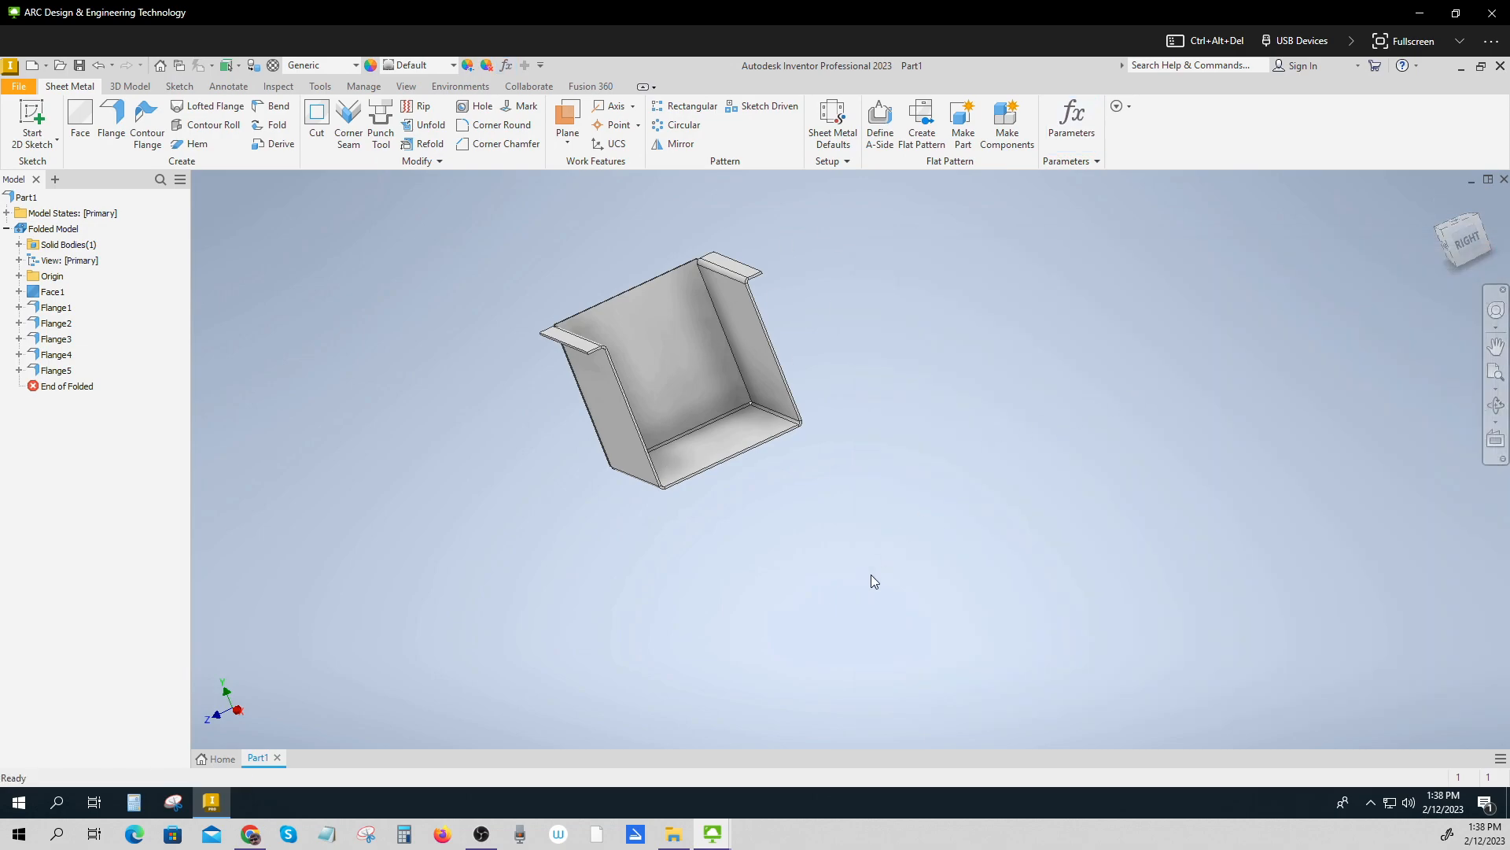
Examine the box's walls, the 1 in top flanges and the bend corners up close and as a whole.
scroll(870, 576, up, 2)
mouse_move(867, 582)
shift+middle_down()
mouse_move(975, 592)
mouse_move(890, 564)
shift+middle_up()
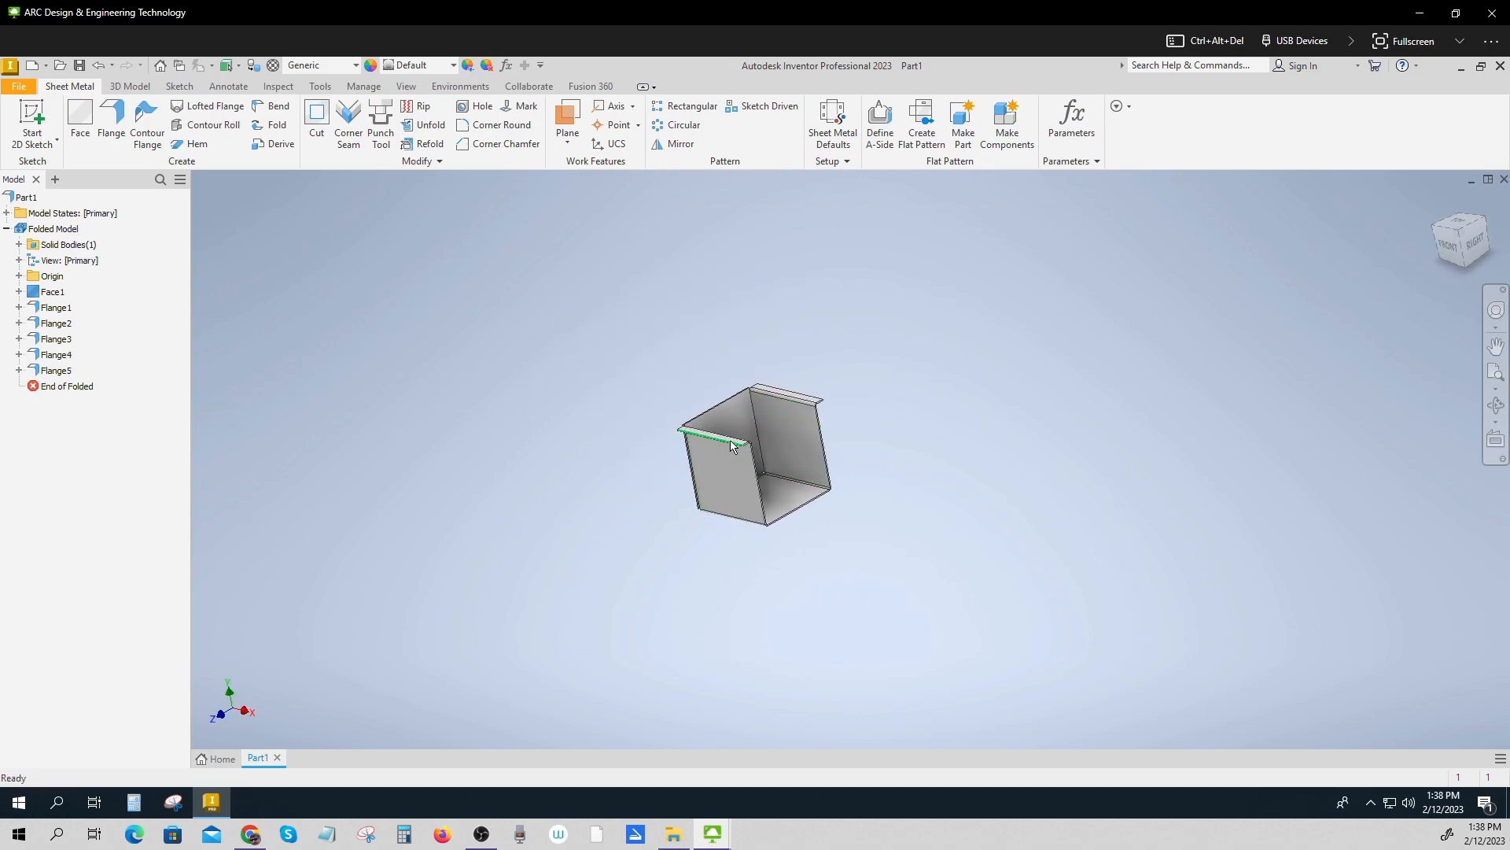
scroll(875, 517, up, 3)
scroll(876, 518, down, 4)
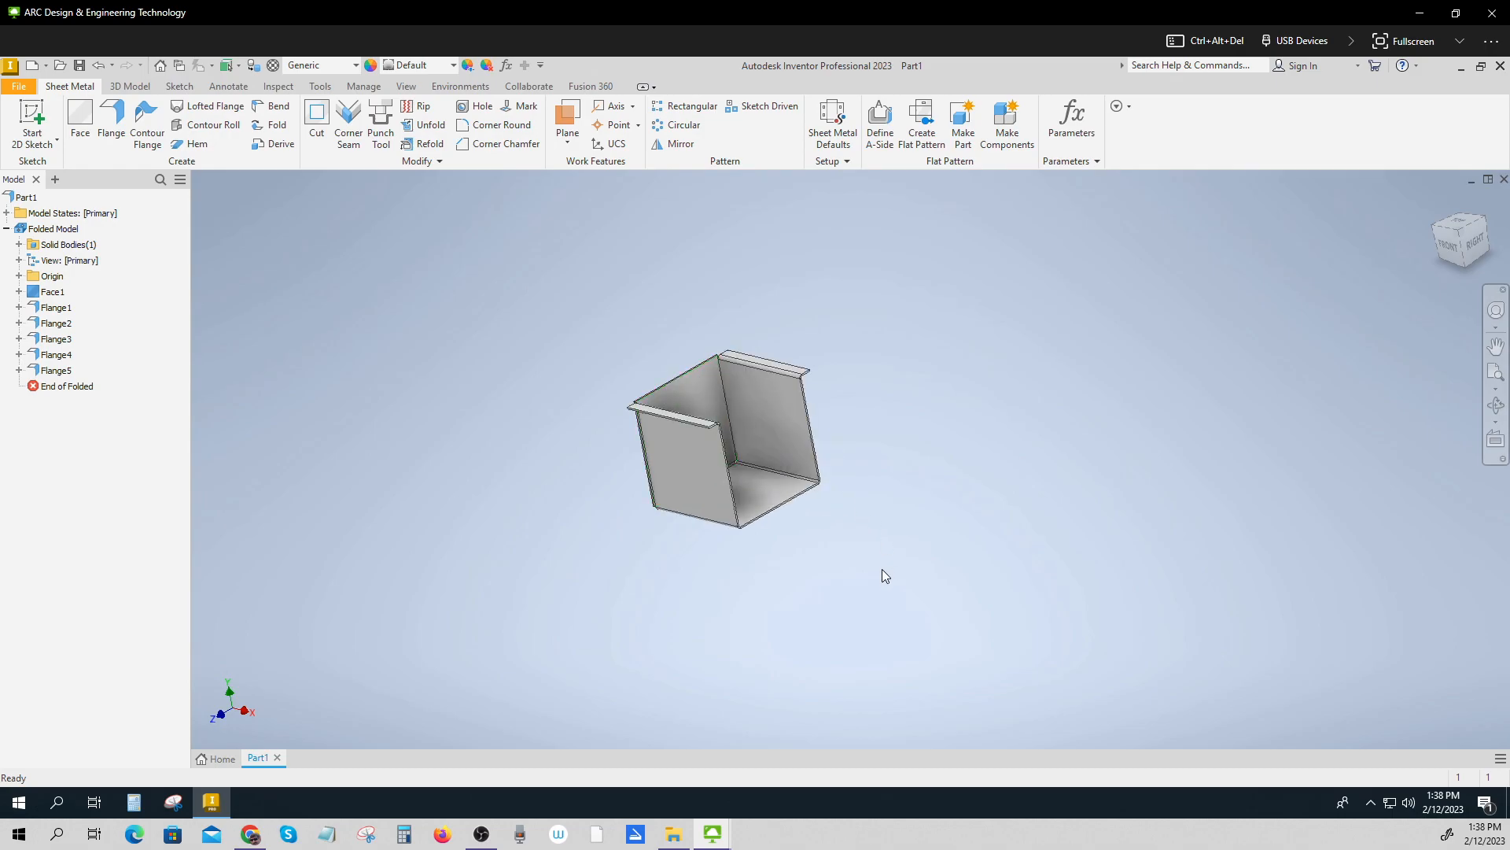
scroll(877, 398, up, 1)
scroll(876, 400, down, 4)
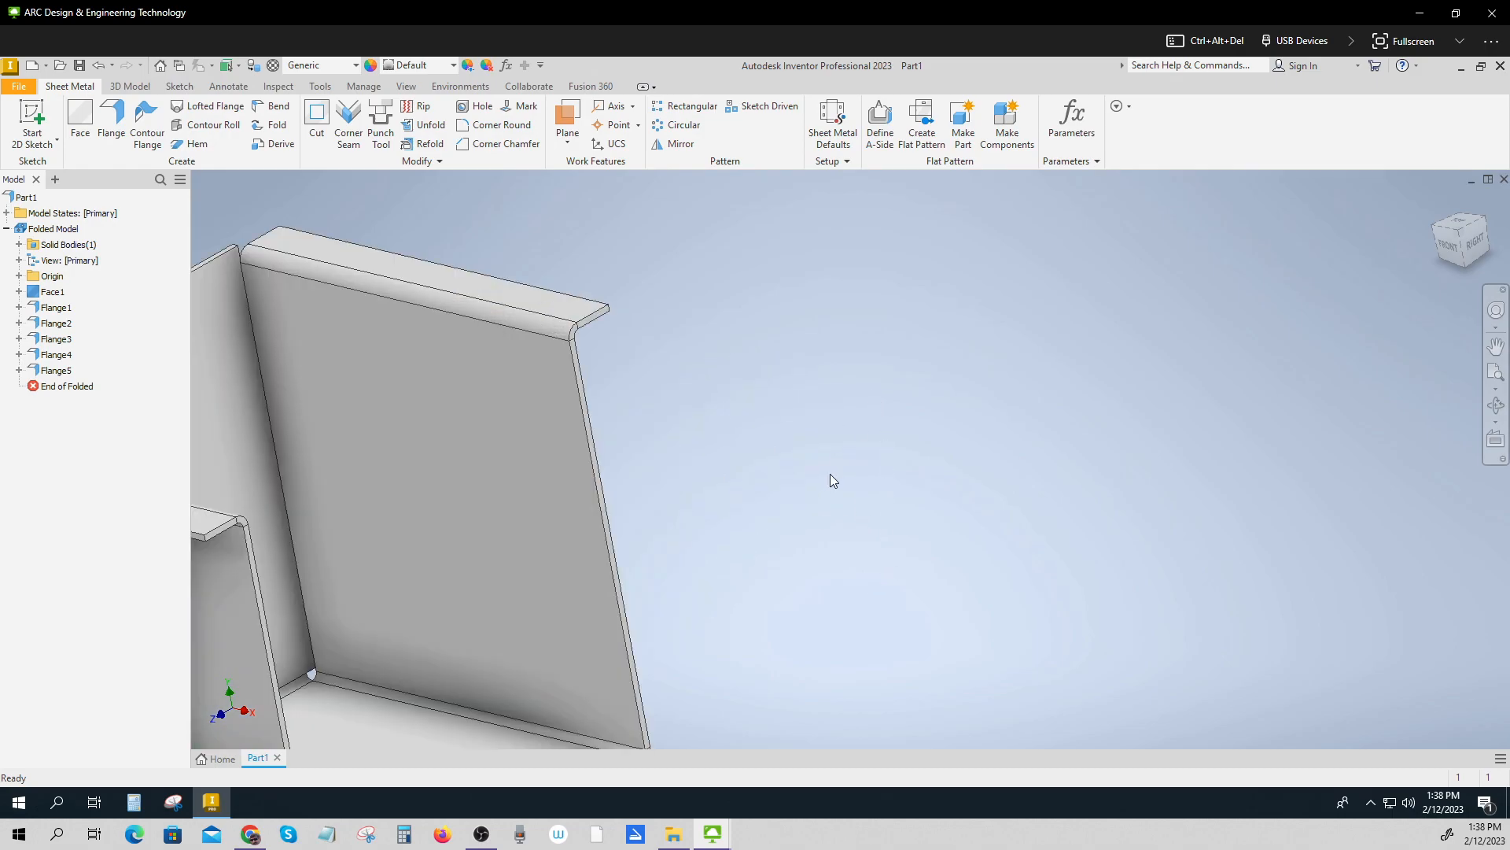
scroll(692, 633, up, 2)
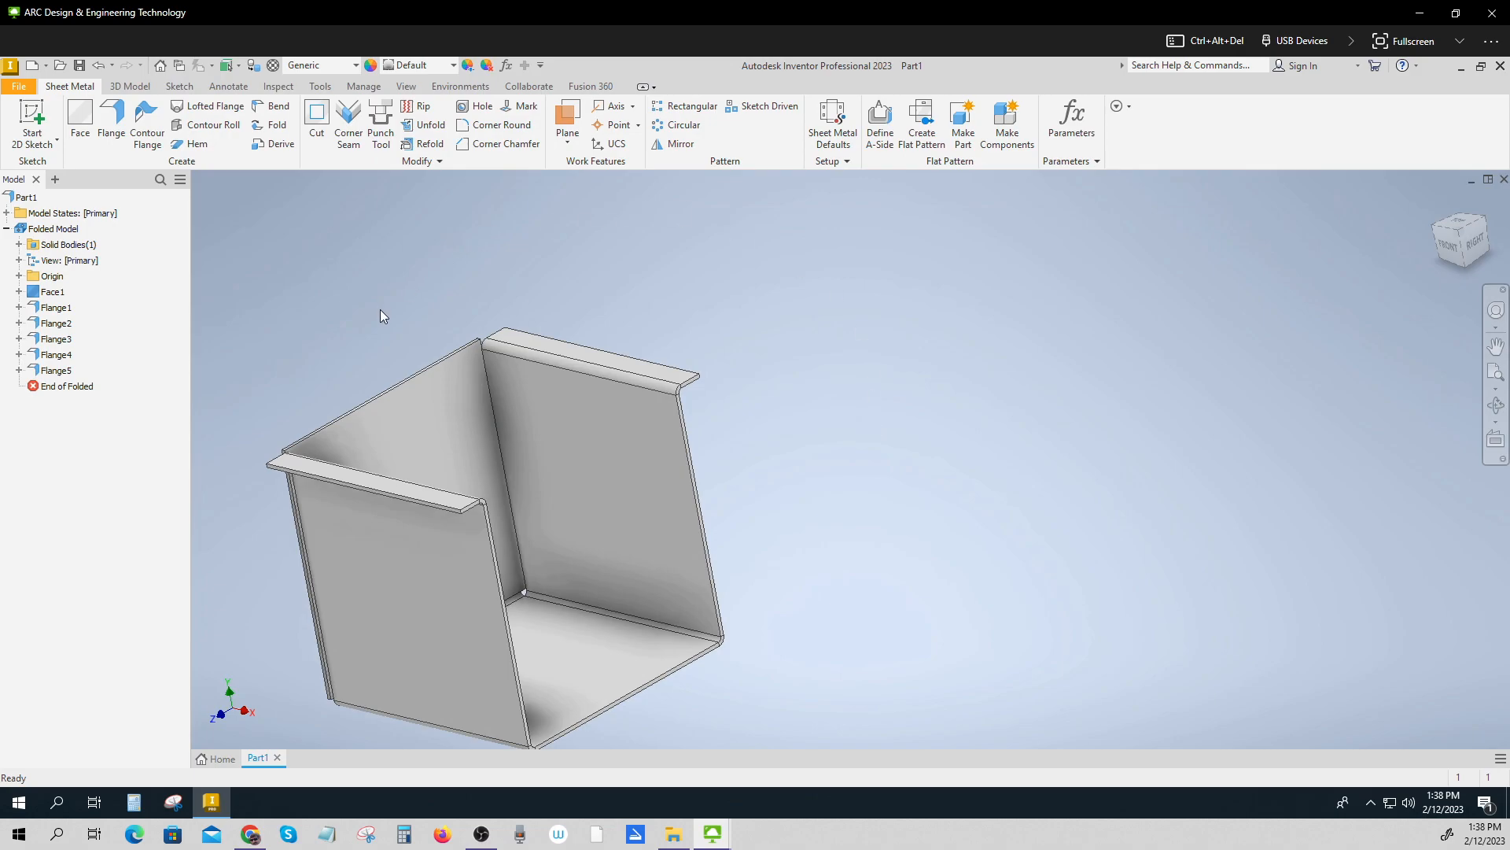
scroll(881, 576, up, 5)
scroll(880, 574, down, 6)
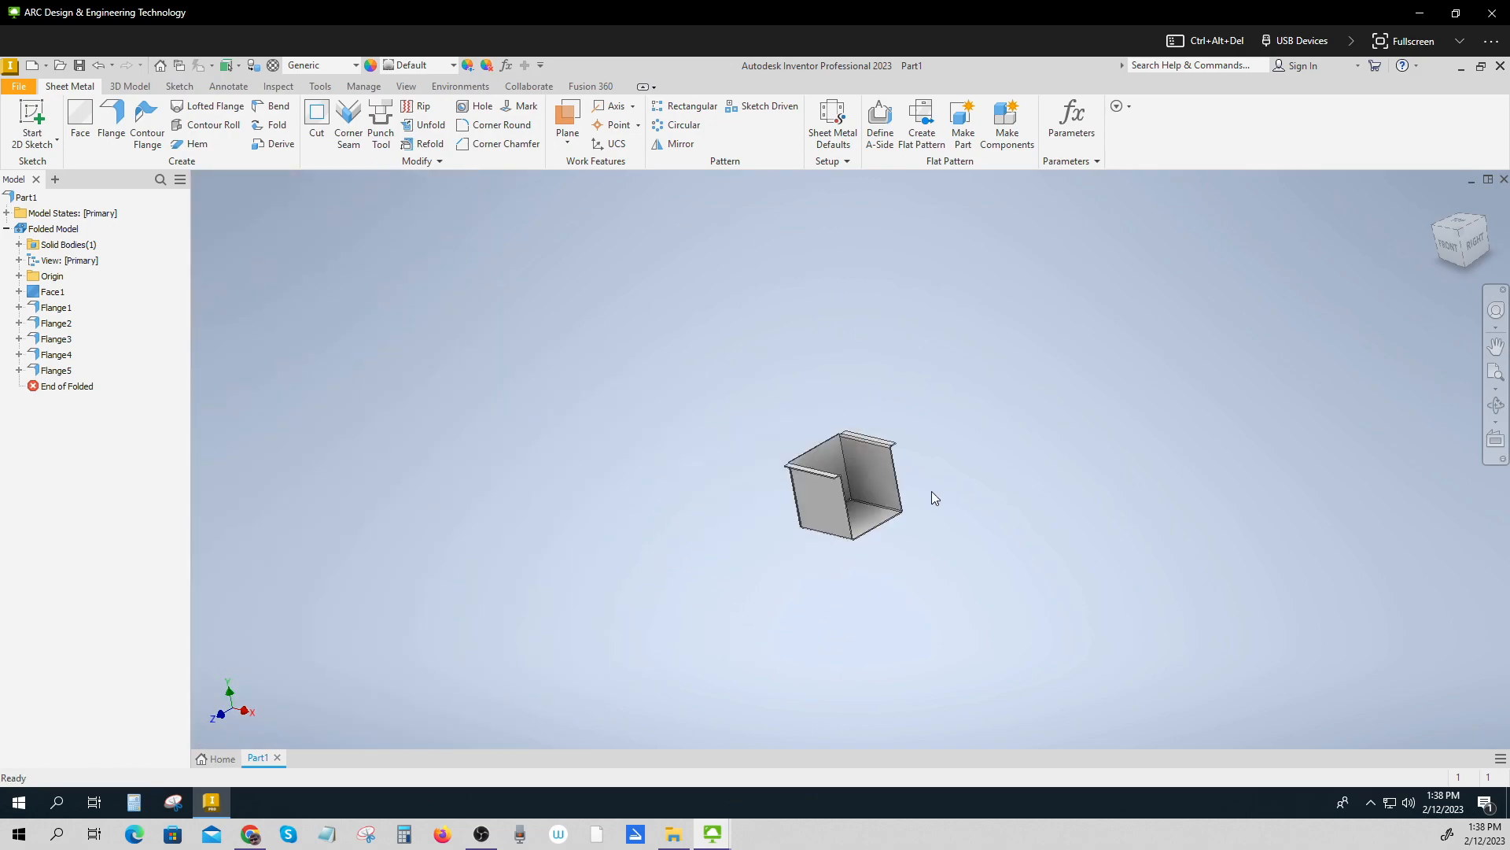
Define the underside of the box's bottom as the sheet metal part's A-side.
mouse_move(927, 513)
shift+middle_down()
mouse_move(889, 551)
mouse_move(881, 449)
mouse_move(904, 511)
mouse_move(853, 562)
mouse_move(865, 527)
mouse_move(897, 511)
mouse_move(865, 440)
shift+middle_up()
scroll(887, 448, up, 5)
mouse_move(1068, 496)
shift+middle_down()
mouse_move(1054, 386)
mouse_move(1061, 487)
shift+middle_up()
middle_drag(880, 515, 893, 375)
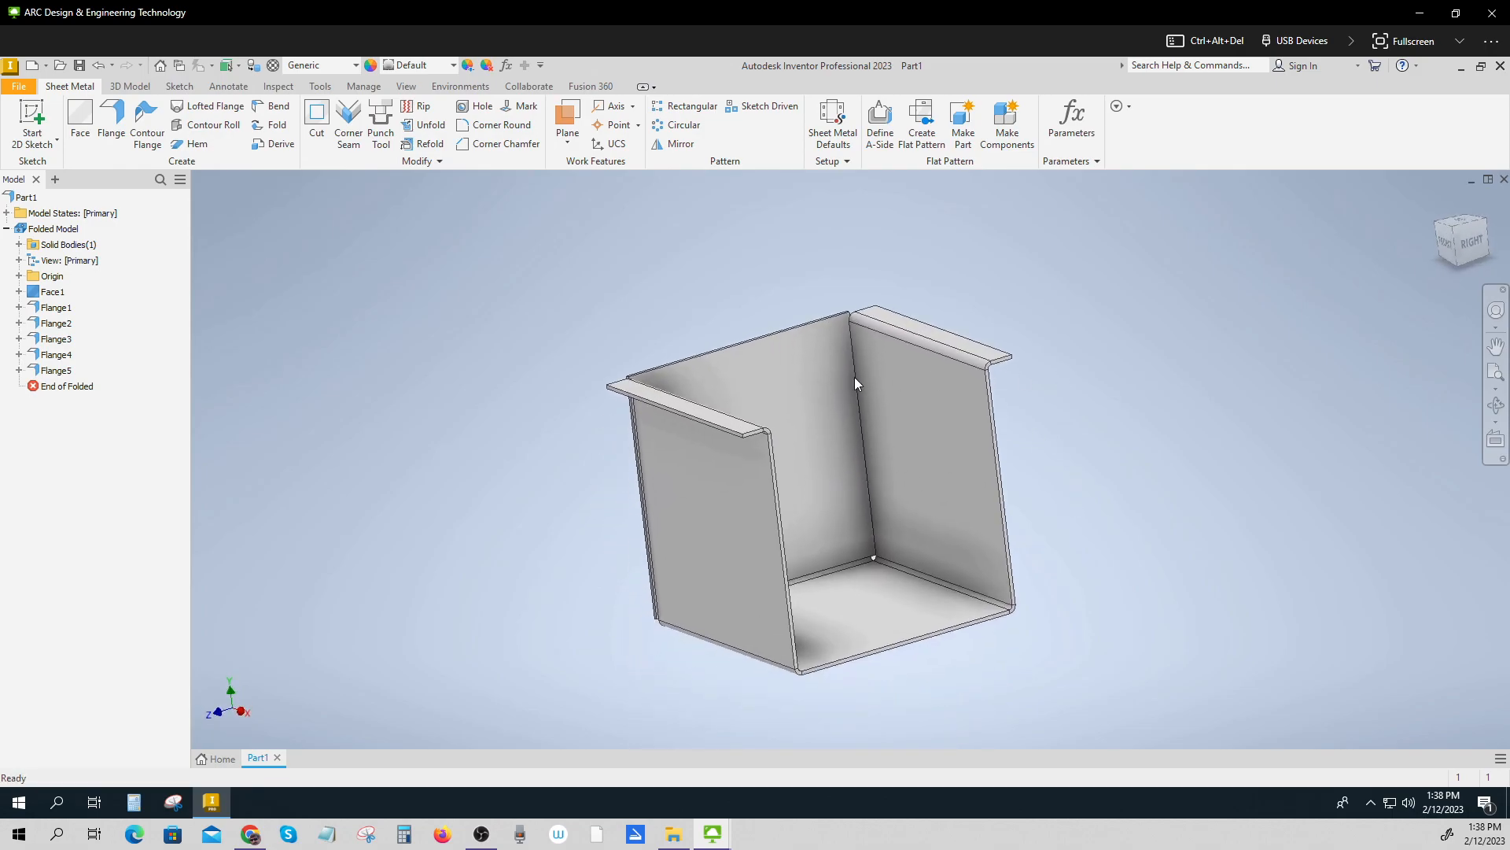
shift+middle_drag(914, 672, 878, 470)
click(878, 471)
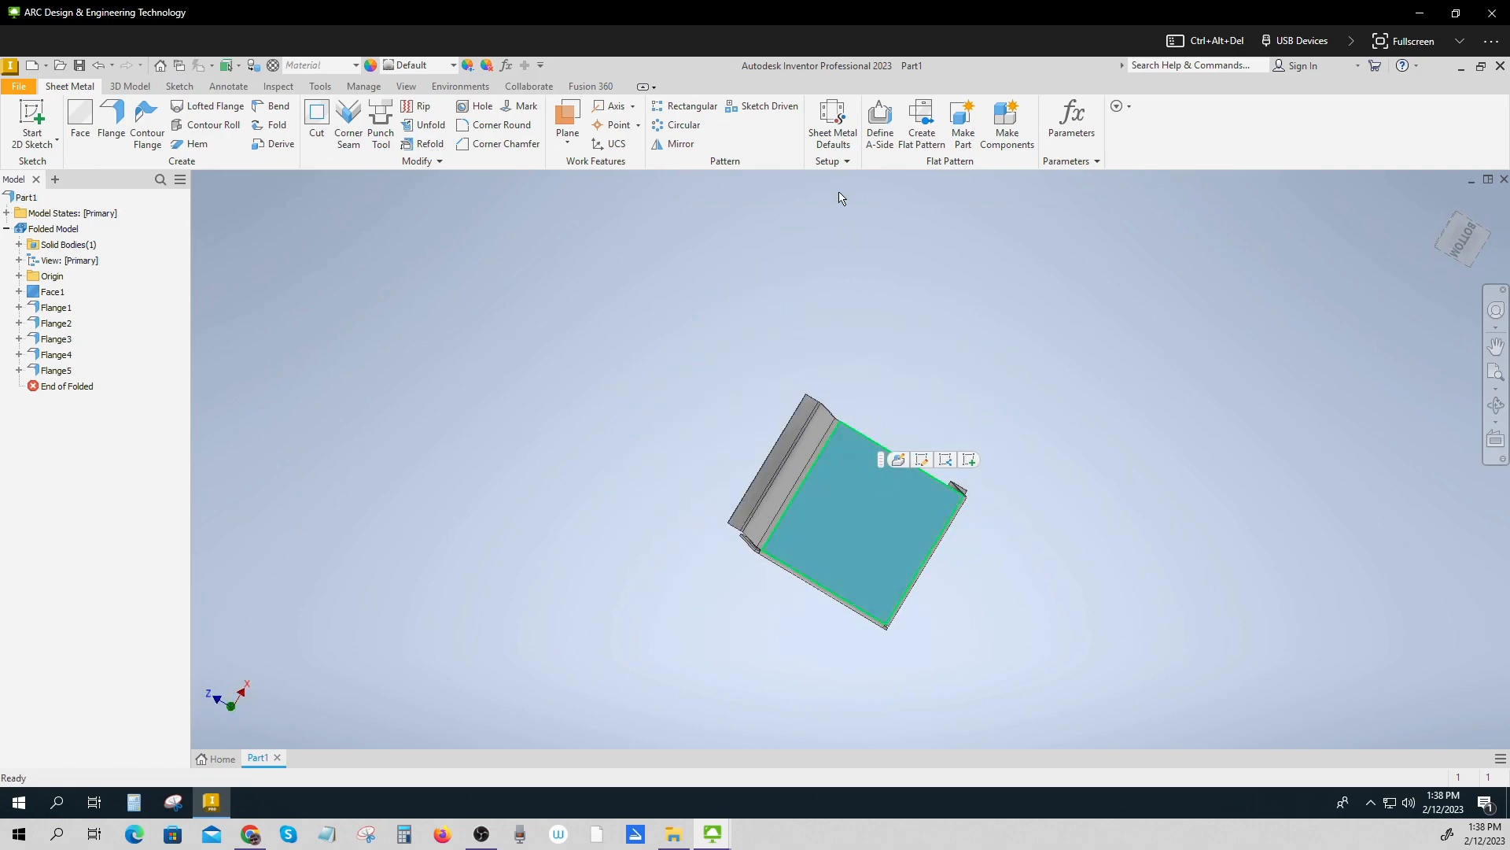
click(882, 118)
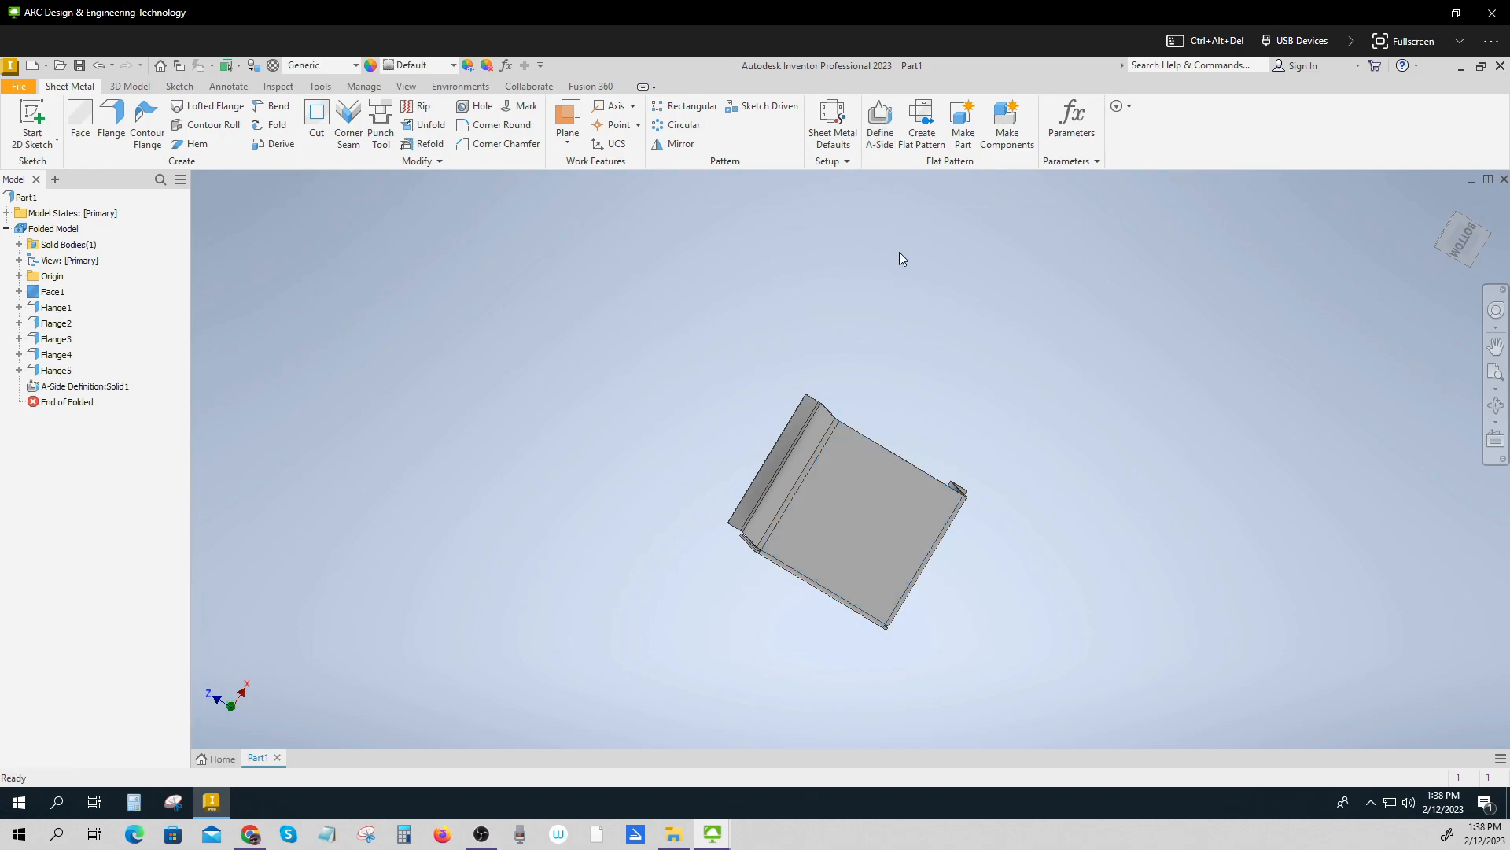
Create the flat pattern of the folded box and examine it at an angle.
scroll(942, 334, down, 5)
shift+middle_drag(941, 333, 924, 427)
scroll(924, 426, up, 5)
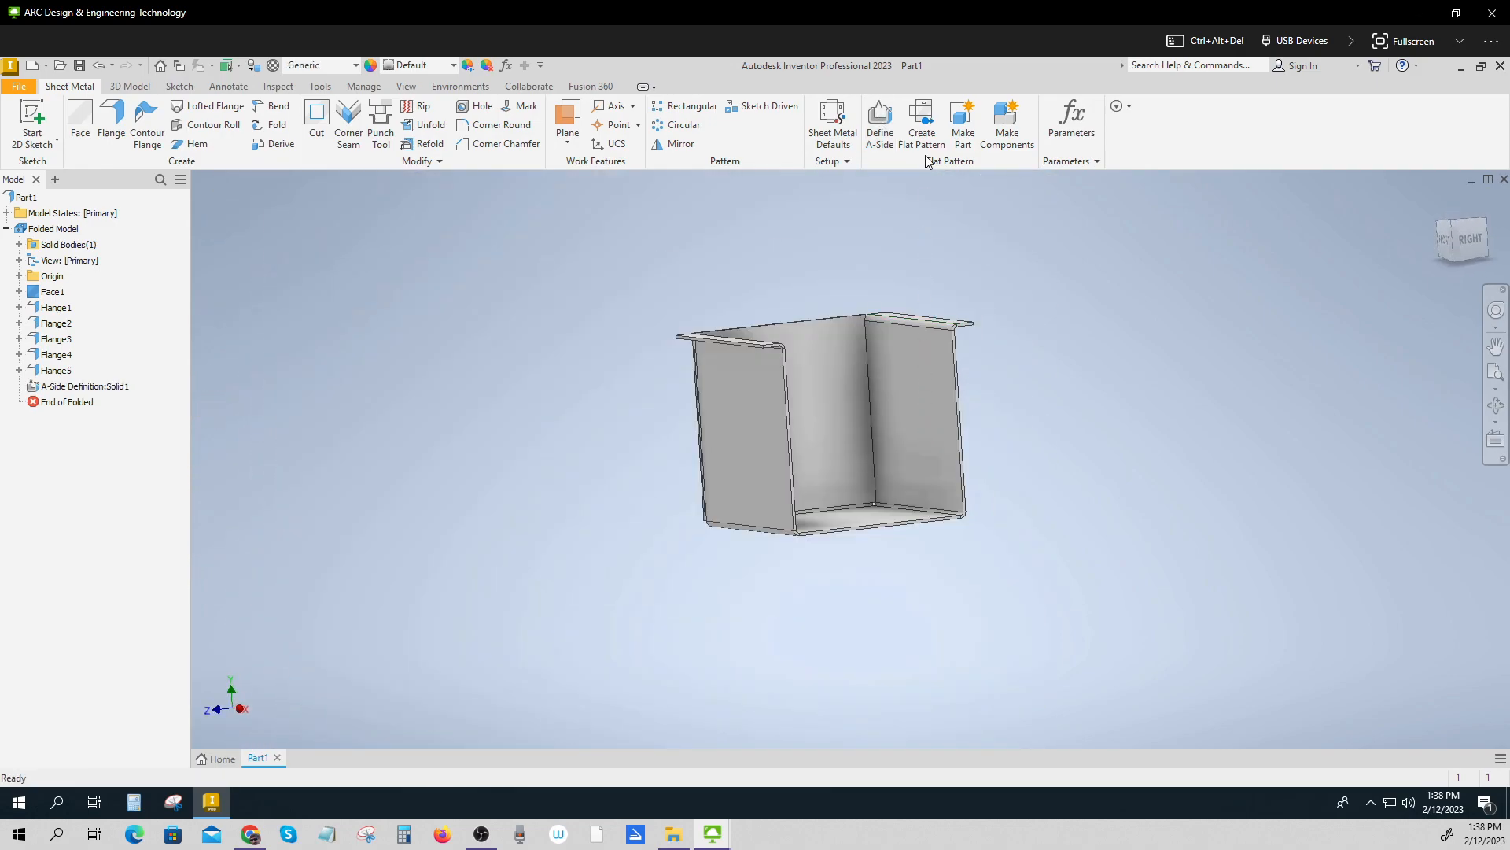
click(928, 131)
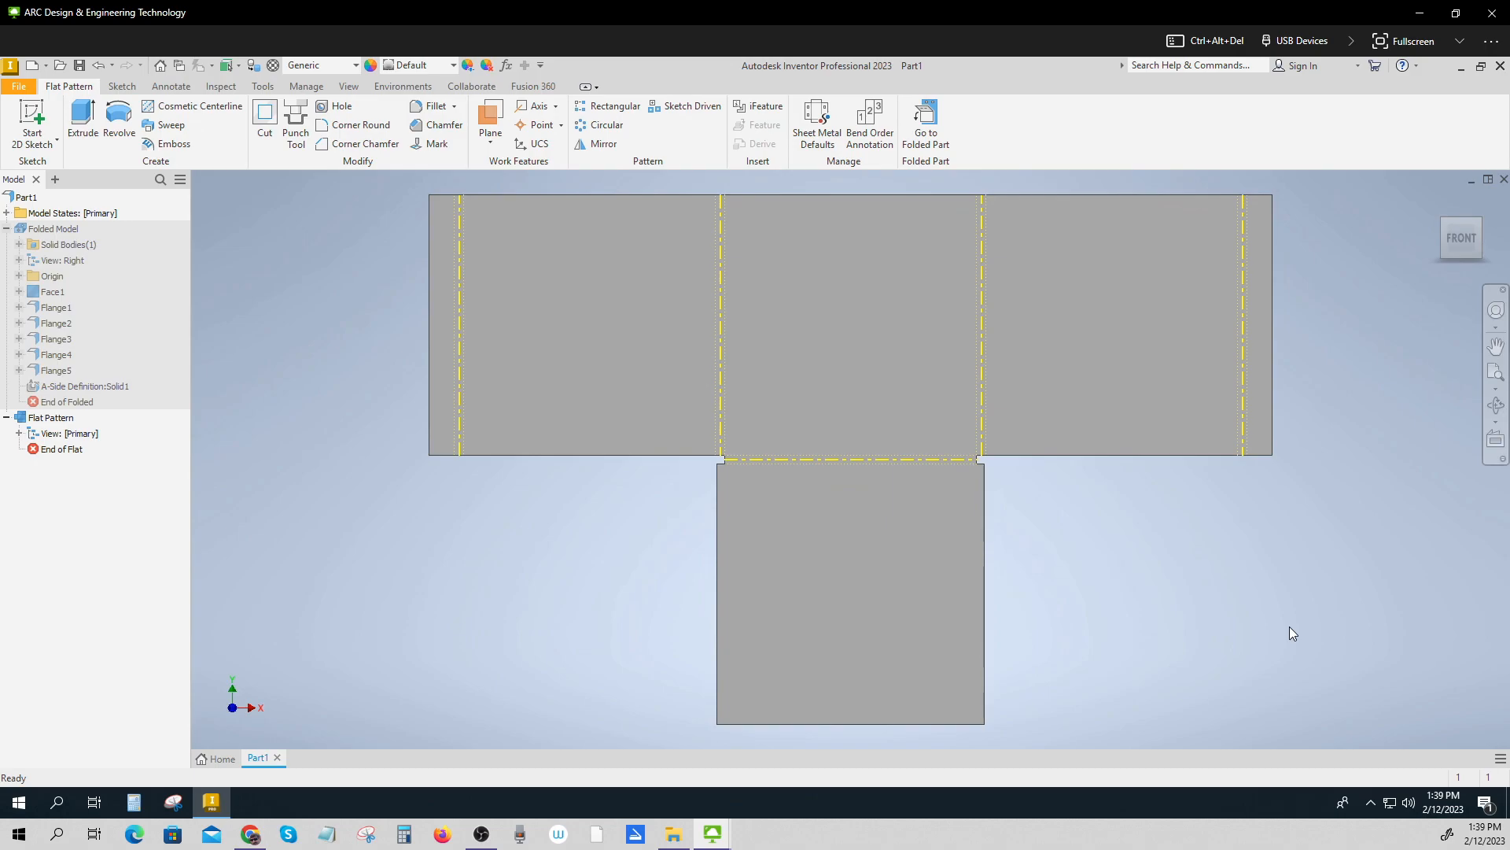
scroll(1051, 630, up, 3)
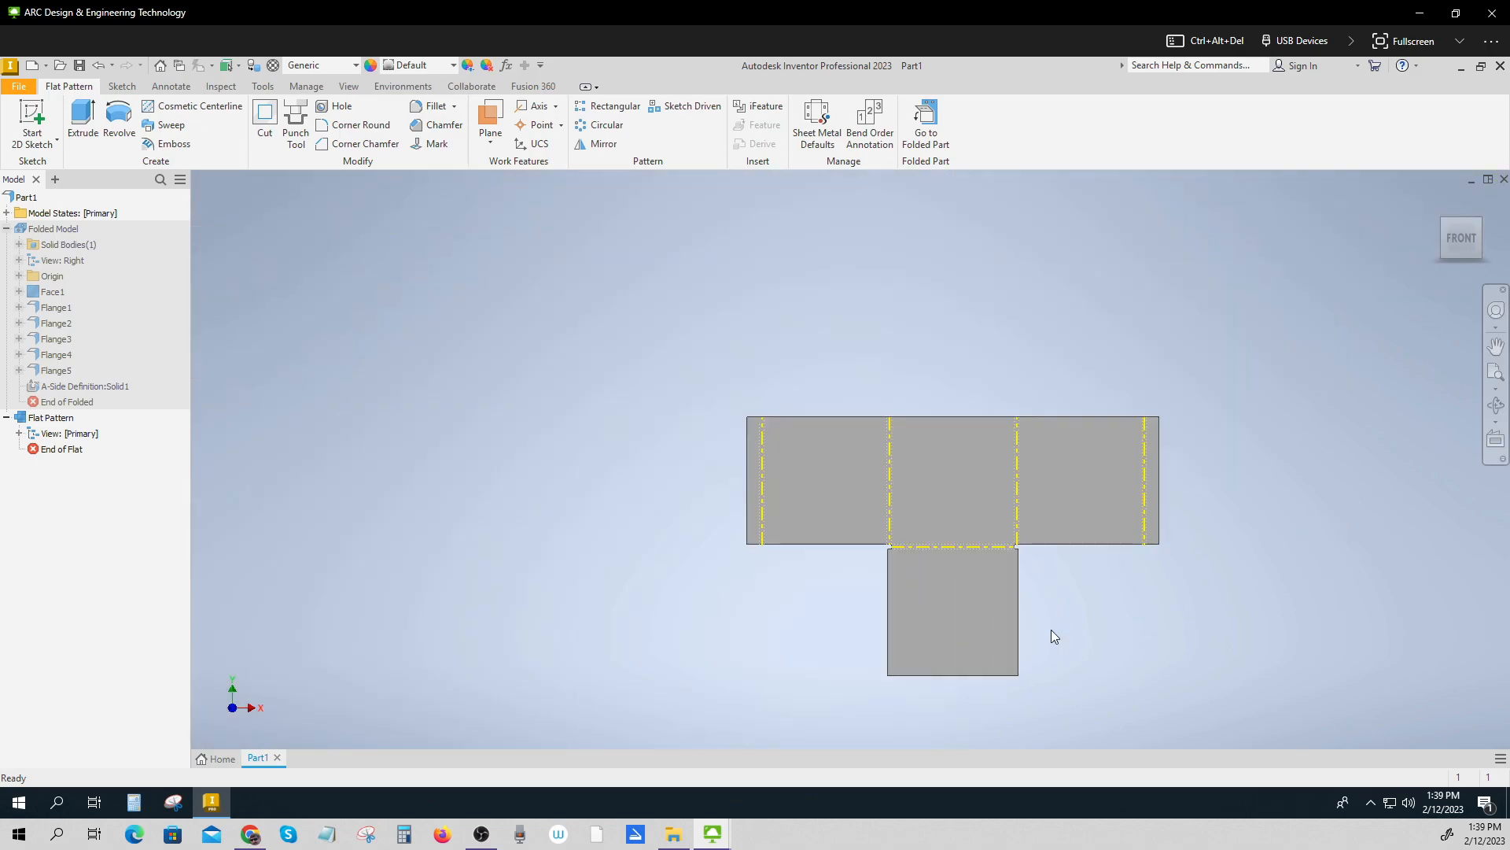
shift+middle_drag(1084, 642, 1126, 607)
scroll(1133, 605, down, 4)
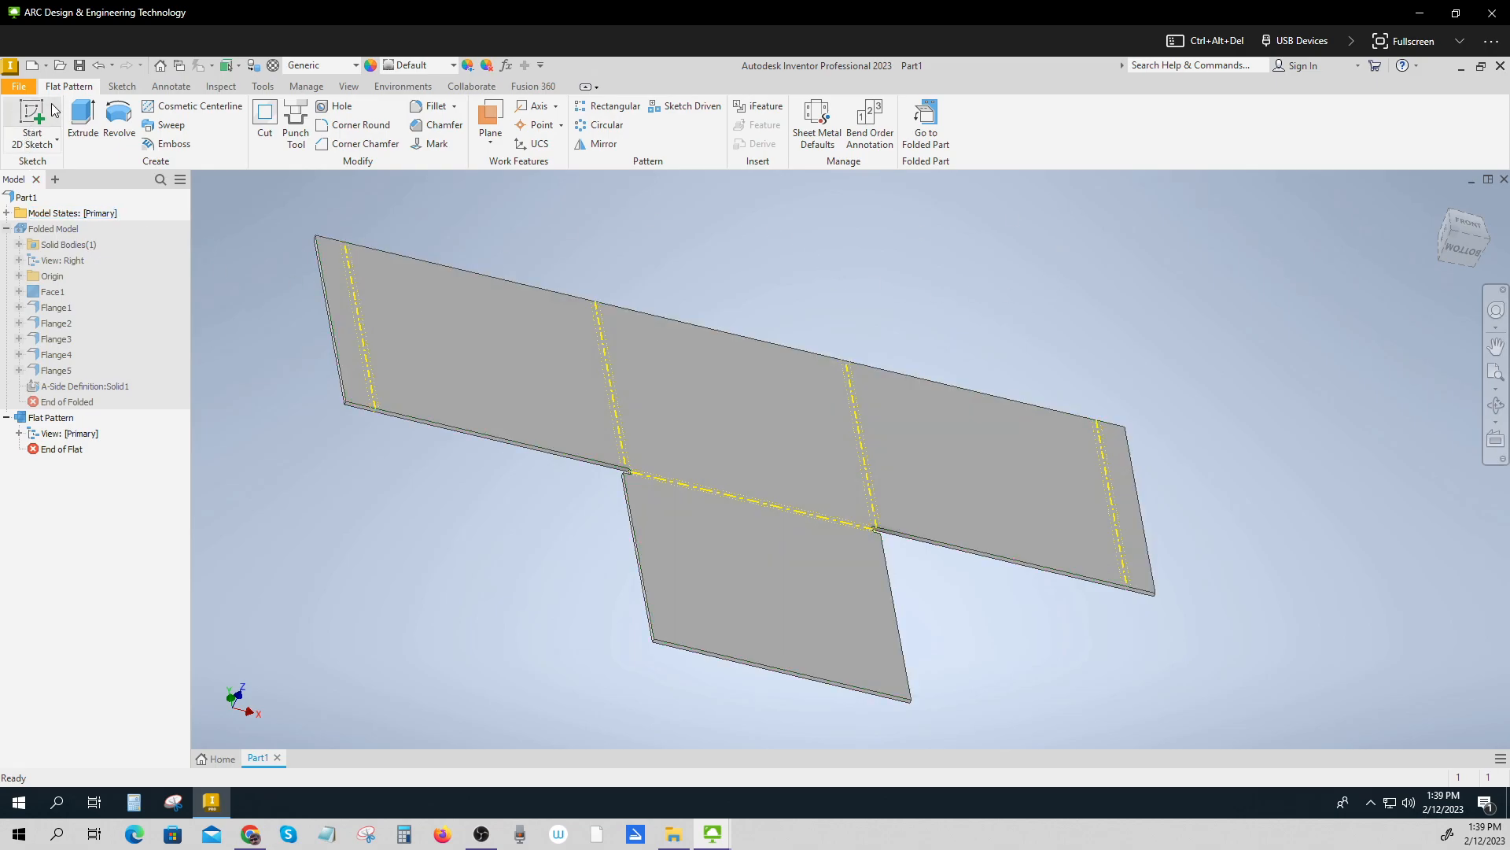
Create a new part file from the Standard.ipt template.
click(46, 66)
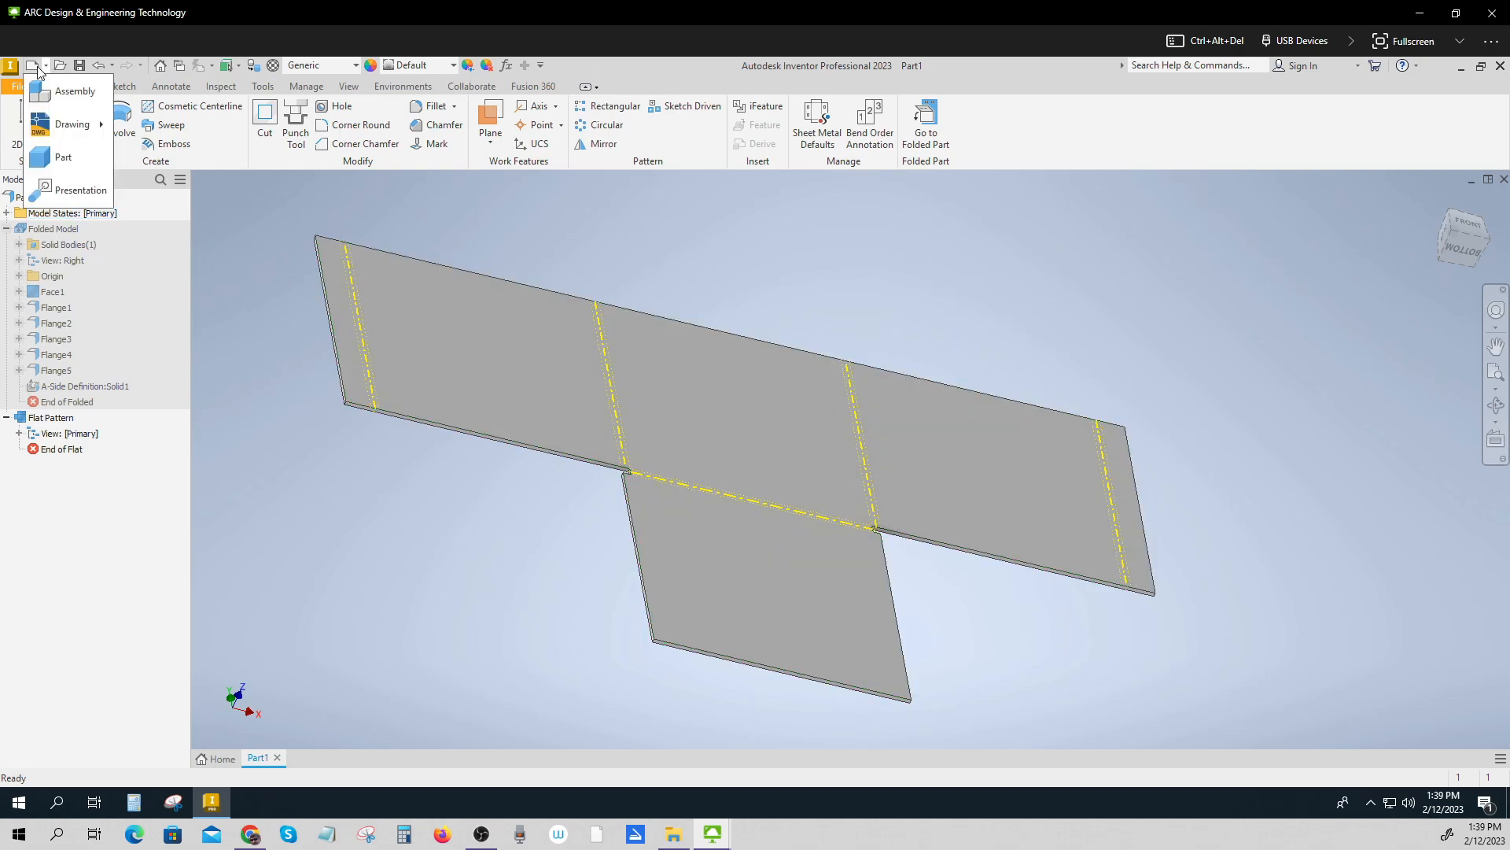
click(33, 67)
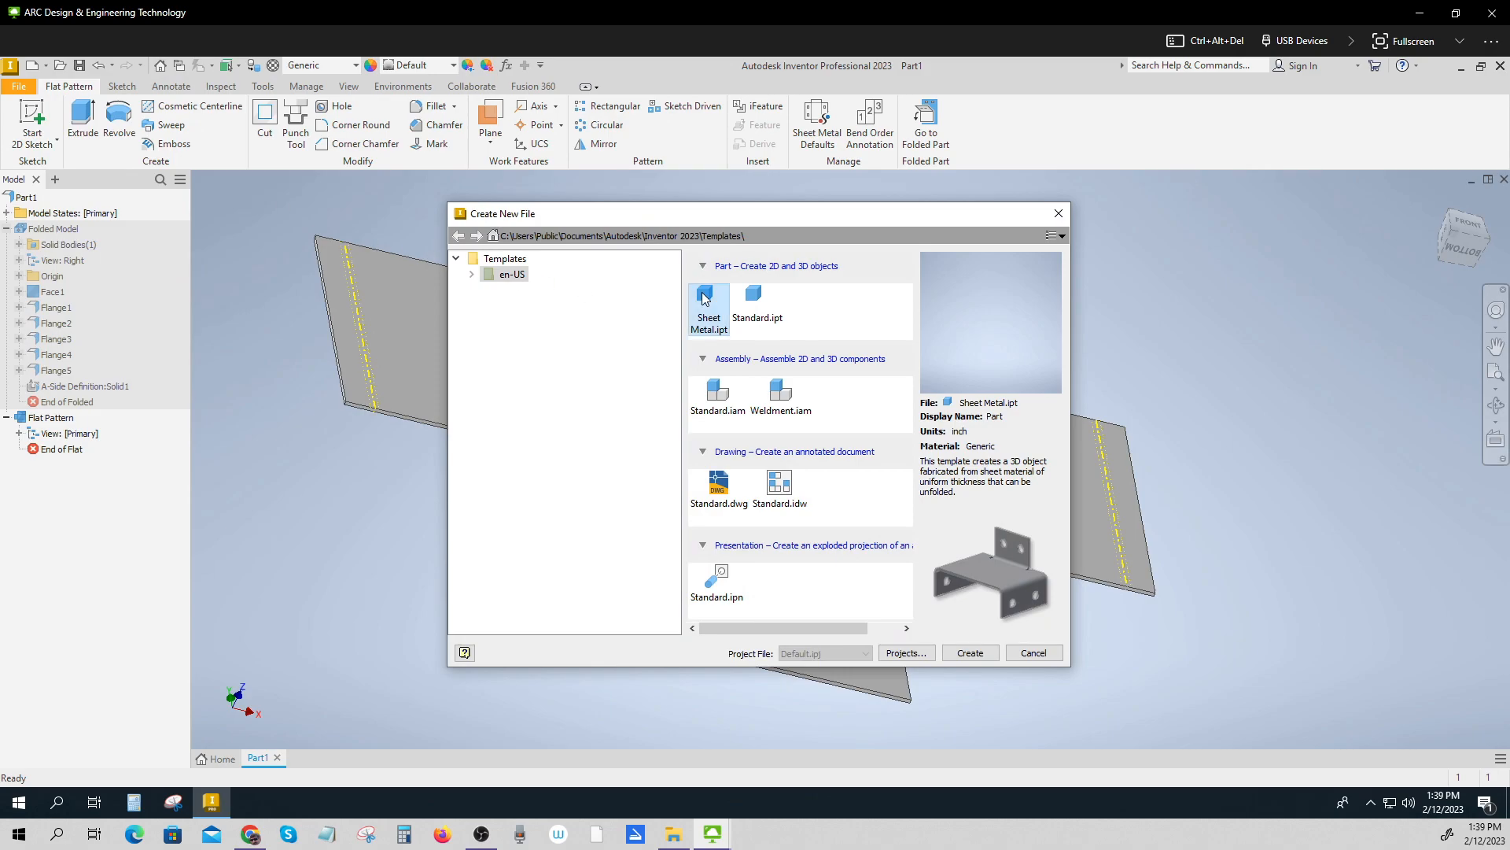
click(756, 306)
click(988, 655)
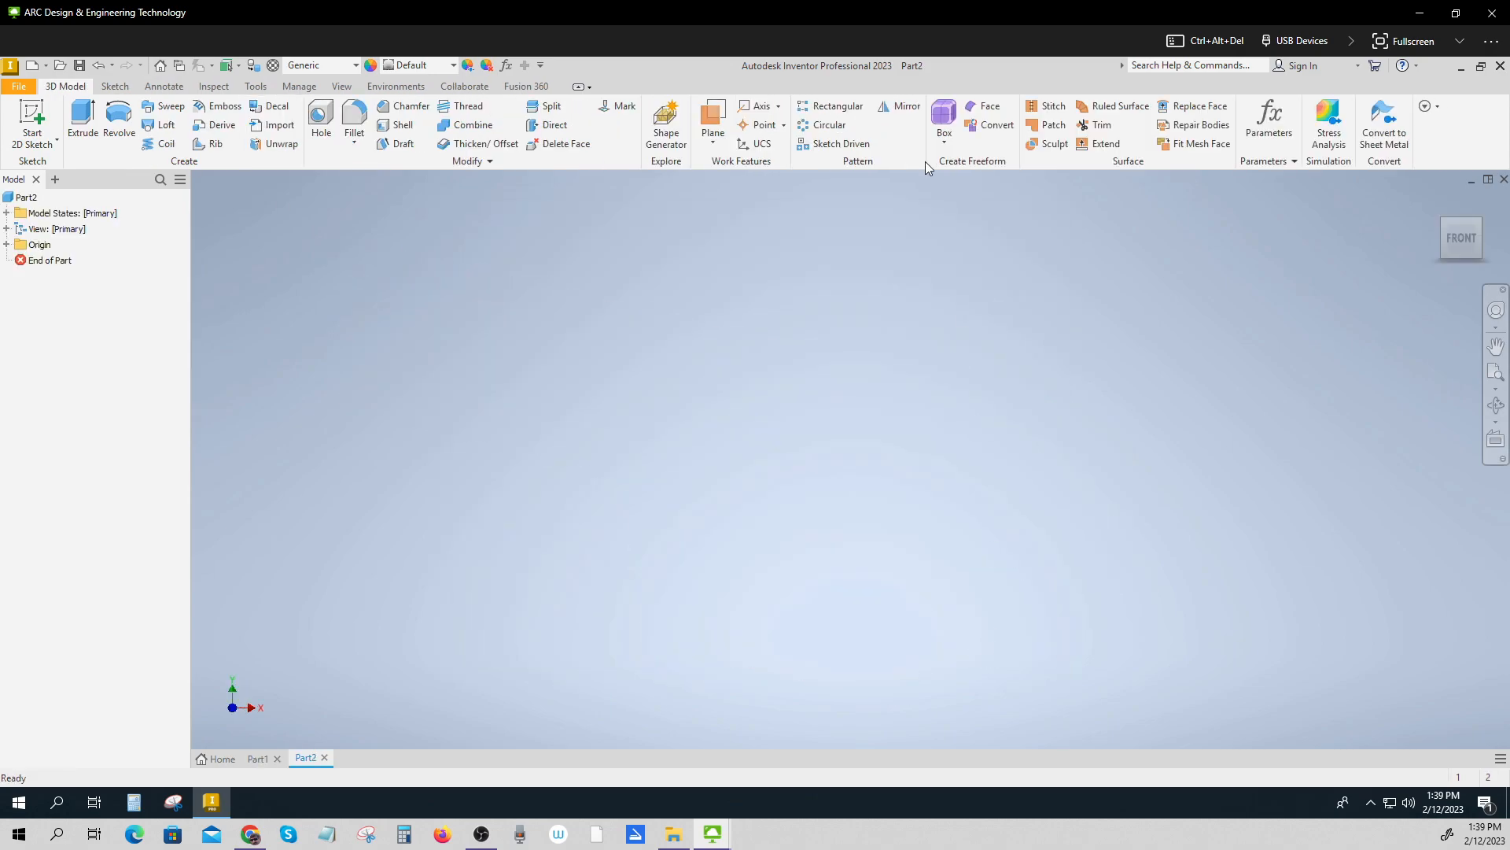
Sketch an 8 by 8 in center rectangle at the origin on the XZ plane and finish the sketch.
click(33, 120)
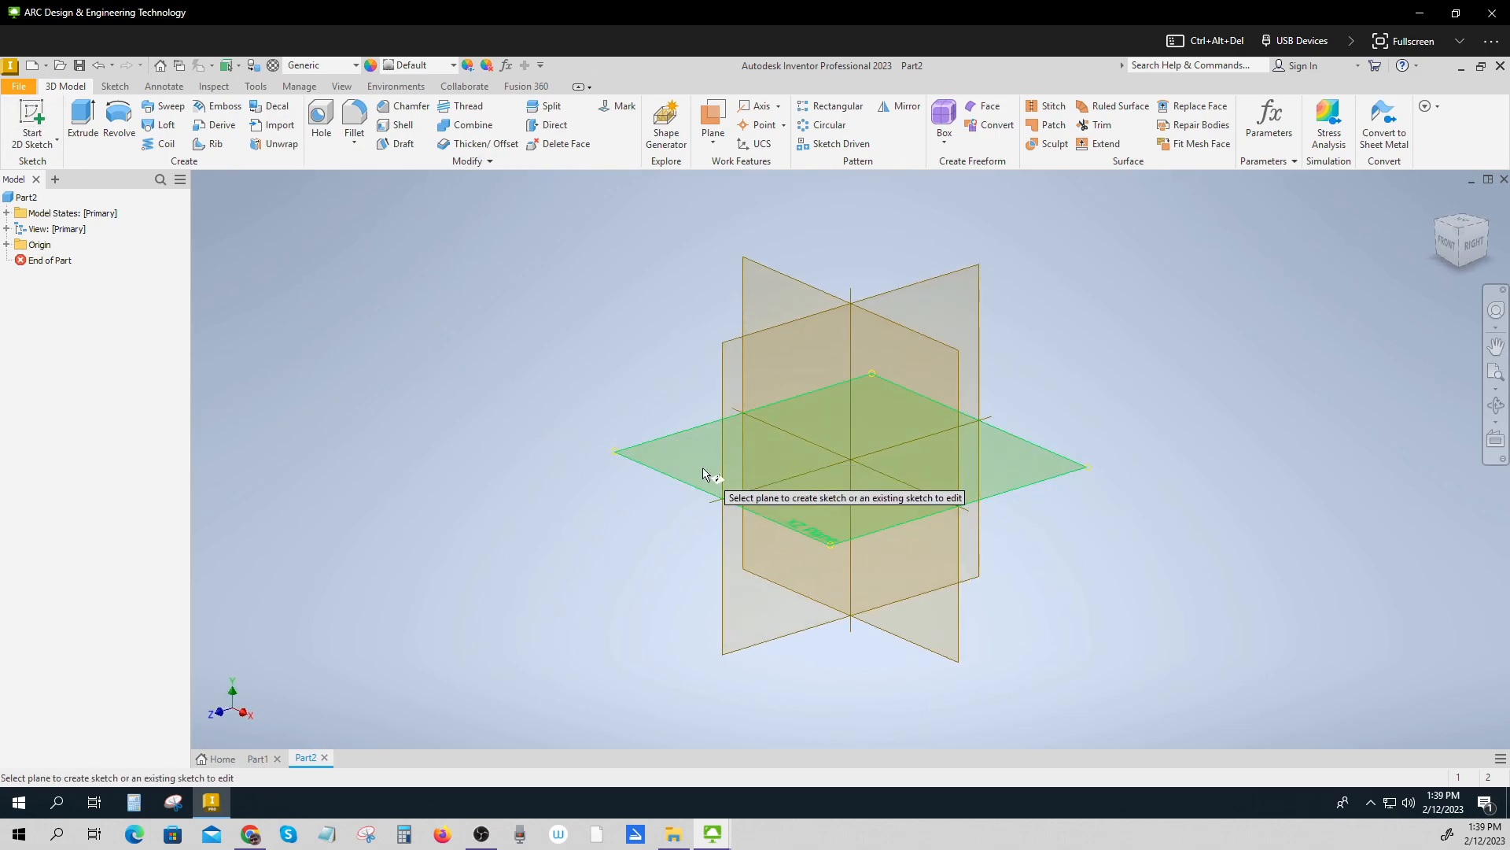
click(704, 474)
click(1497, 214)
click(201, 118)
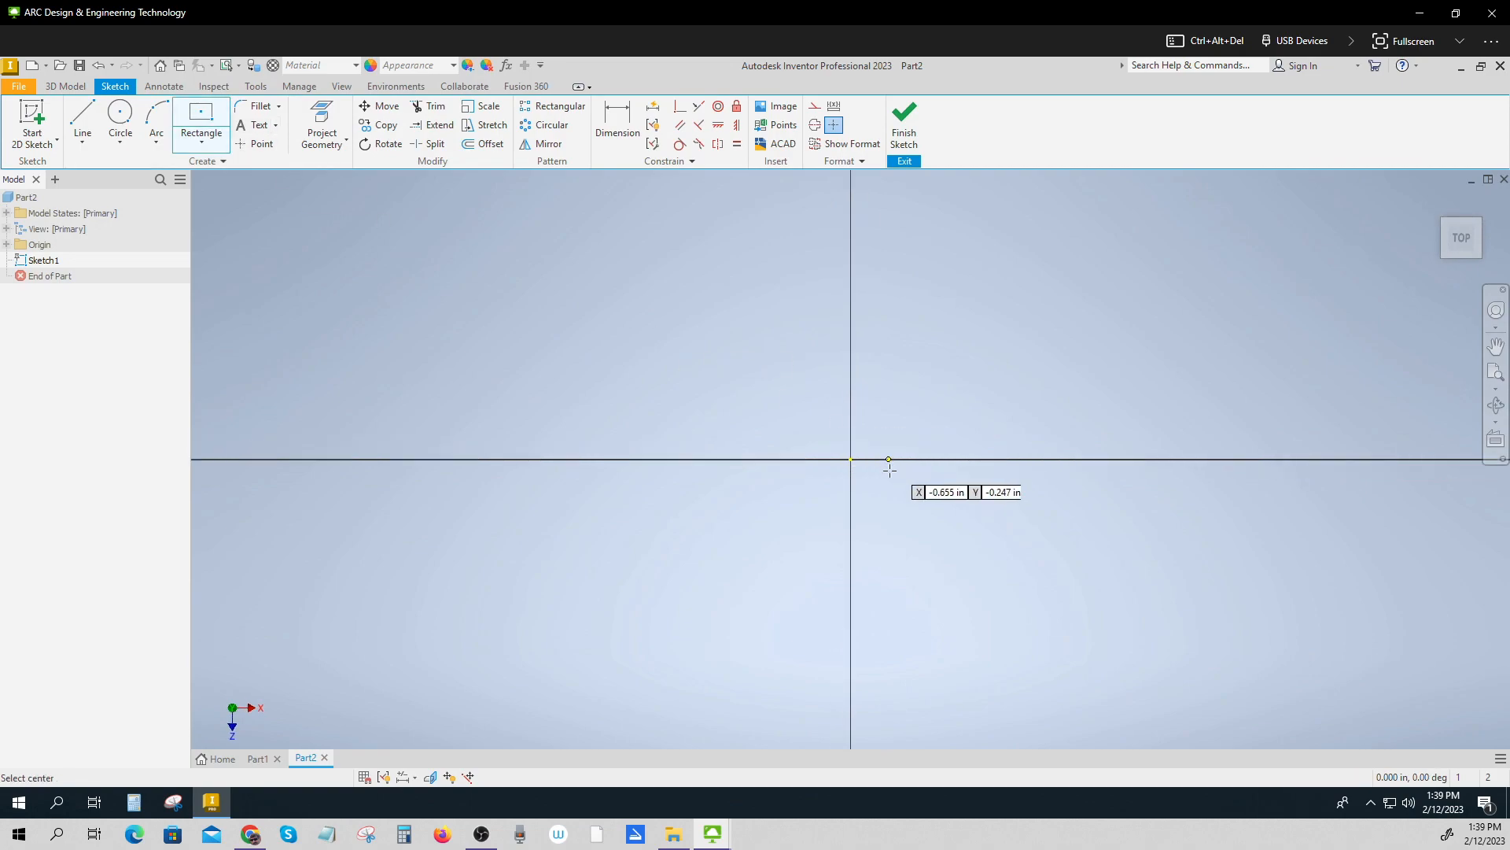
click(850, 459)
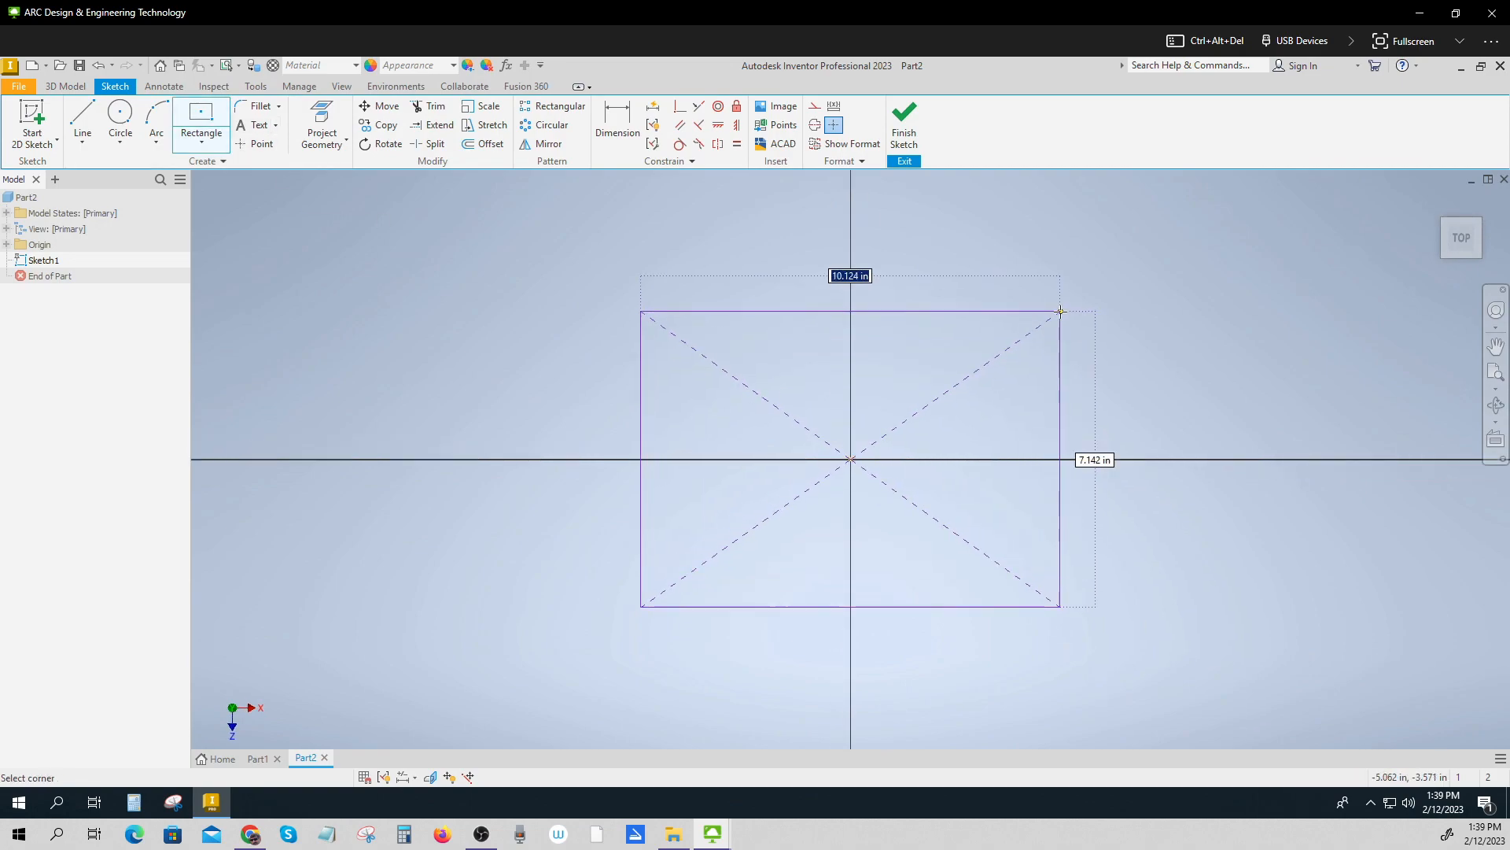
text(8)
key(Tab)
text(8)
key(Return)
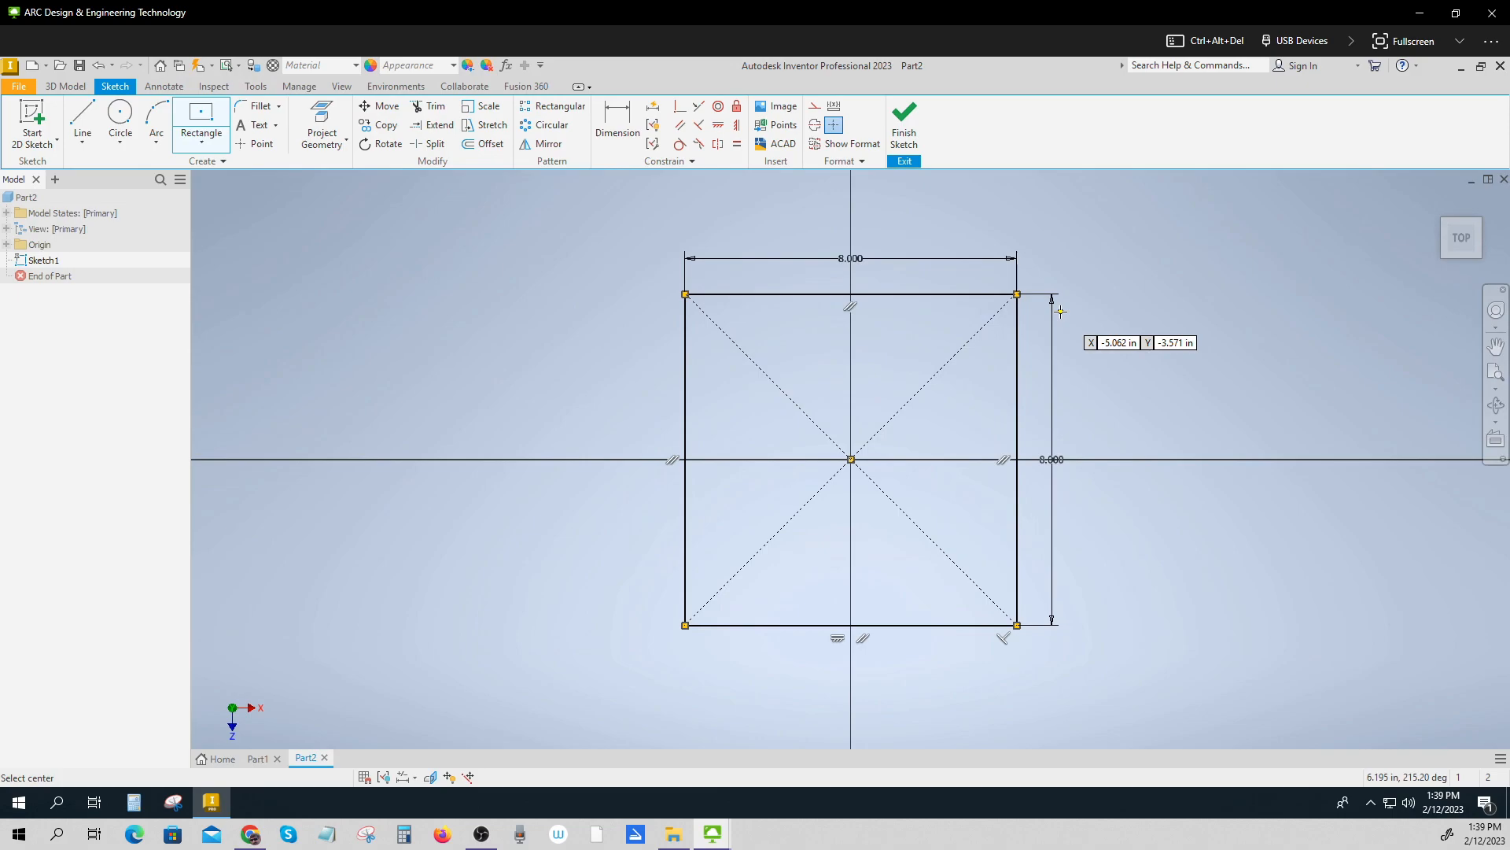
click(903, 122)
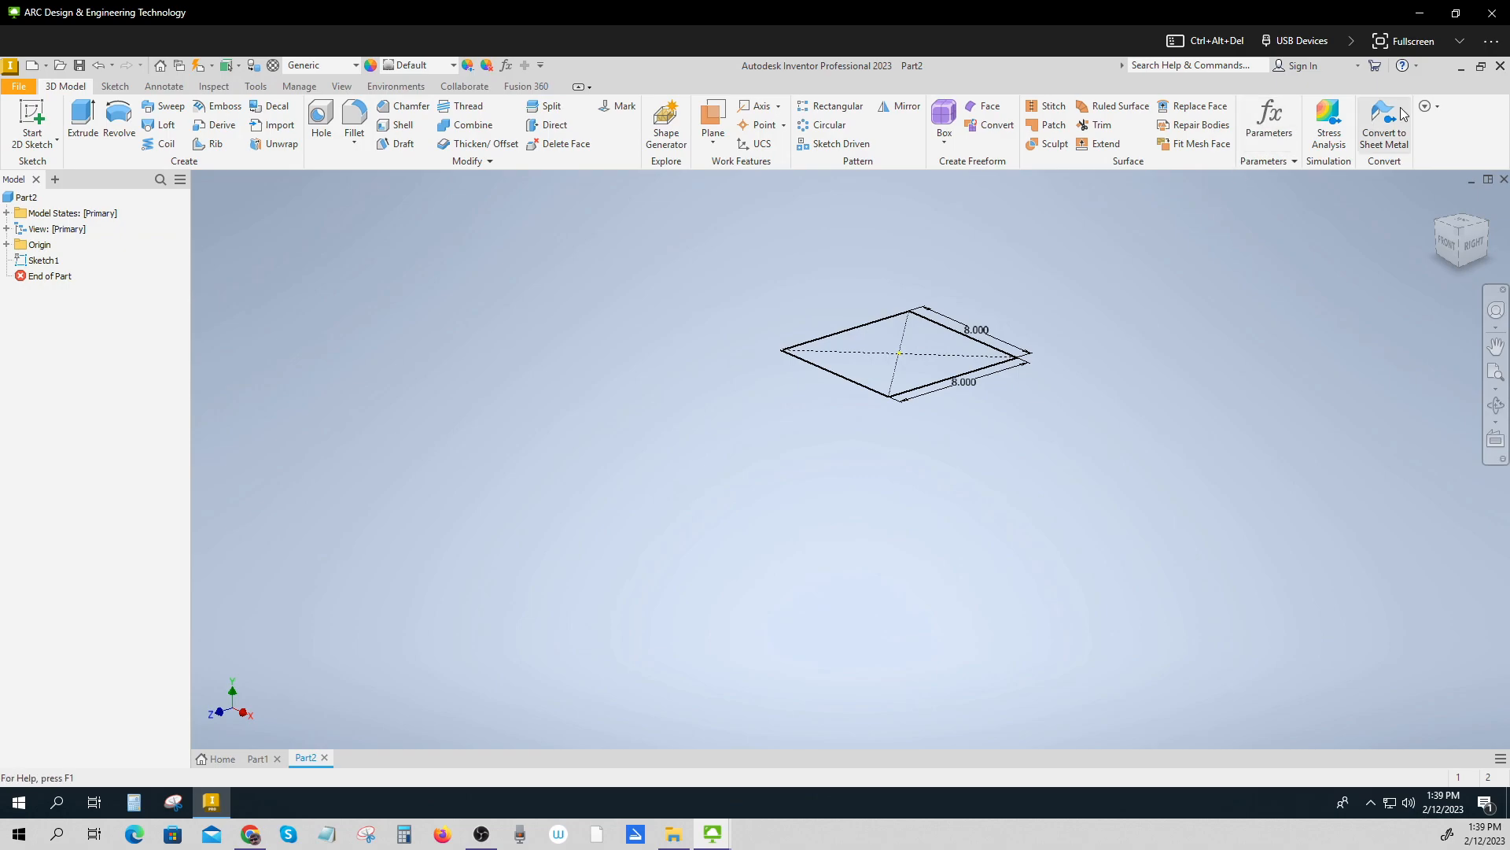
Set the equation of the square's side parameter d1 to d0 and close the parameters table.
click(1287, 138)
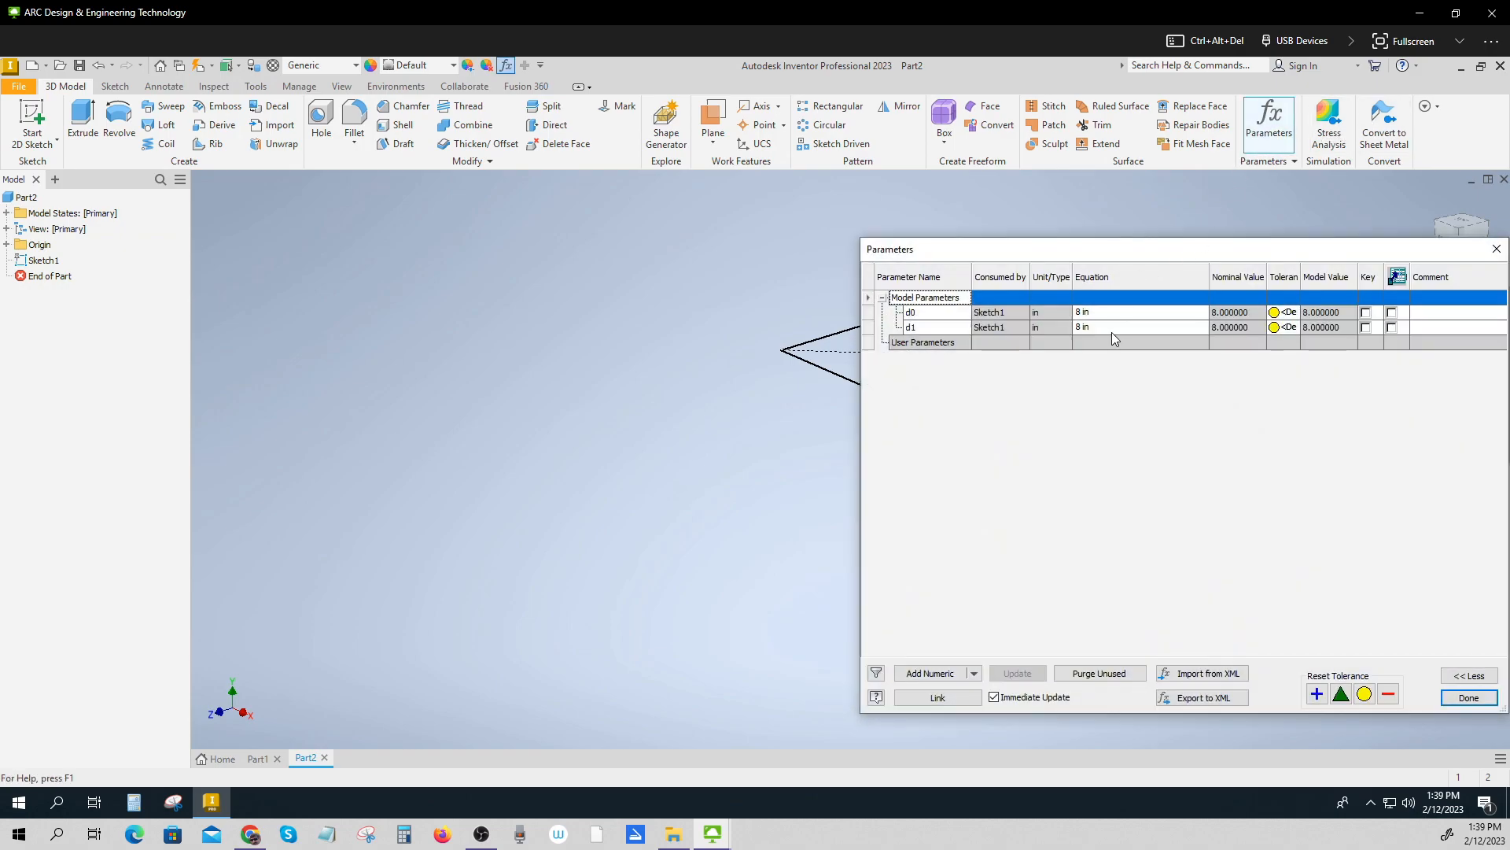
click(1110, 329)
text(d0)
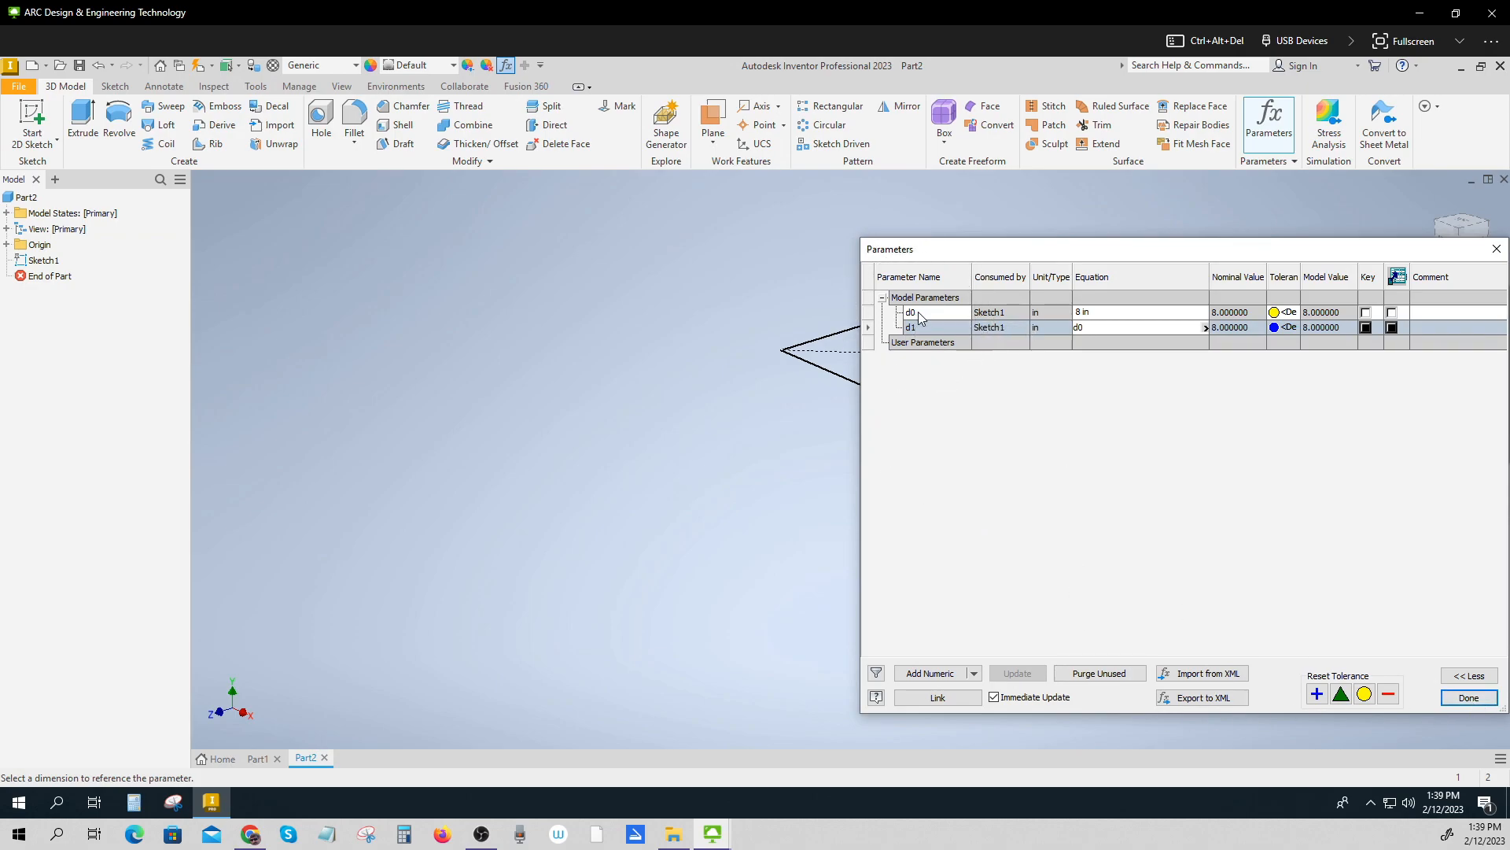
click(1469, 697)
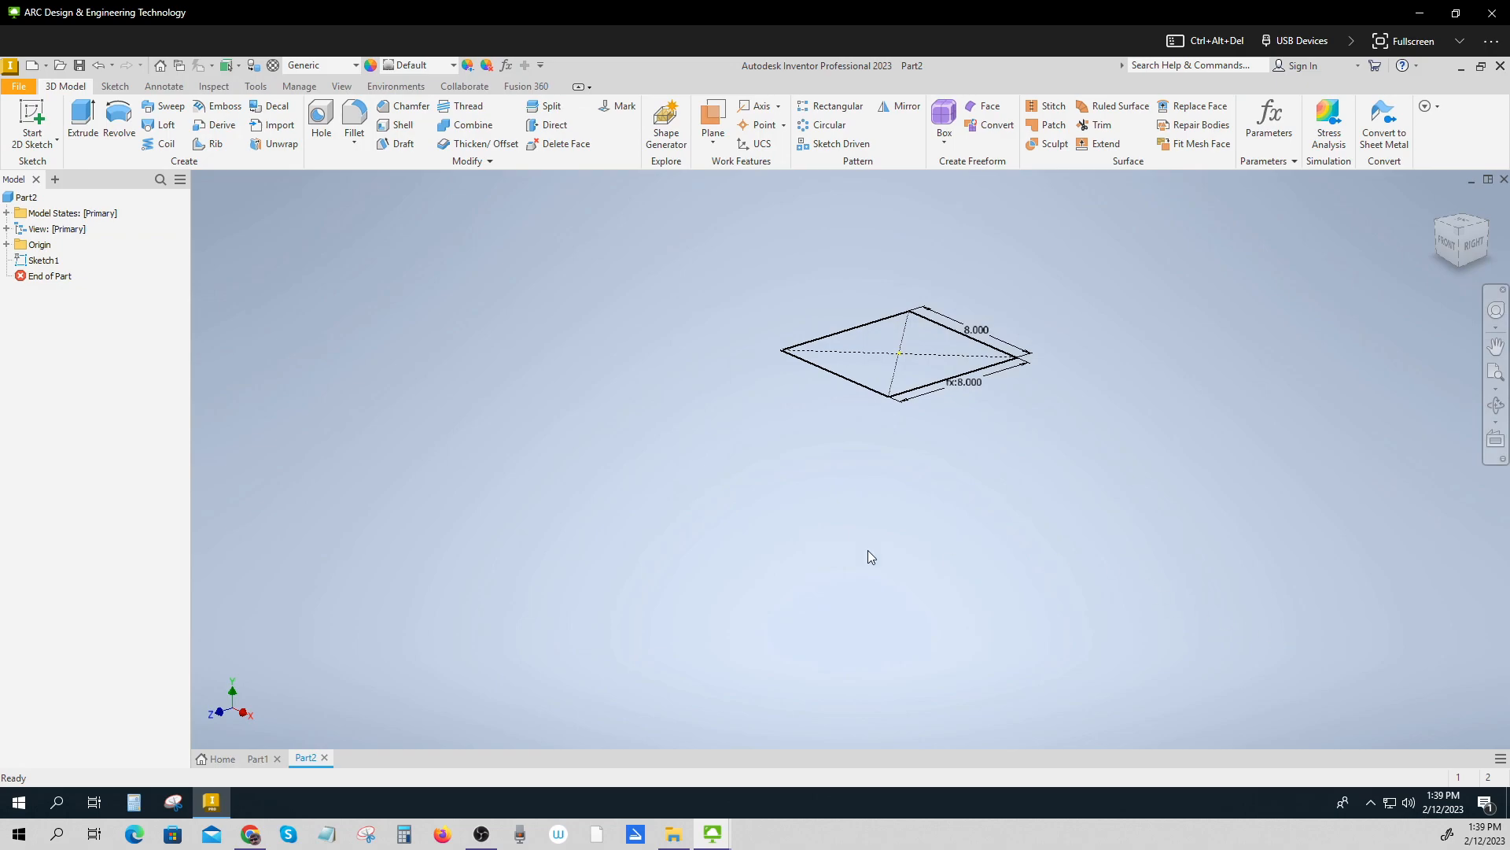
Extrude the square profile 8 in upward into a solid cube.
click(82, 122)
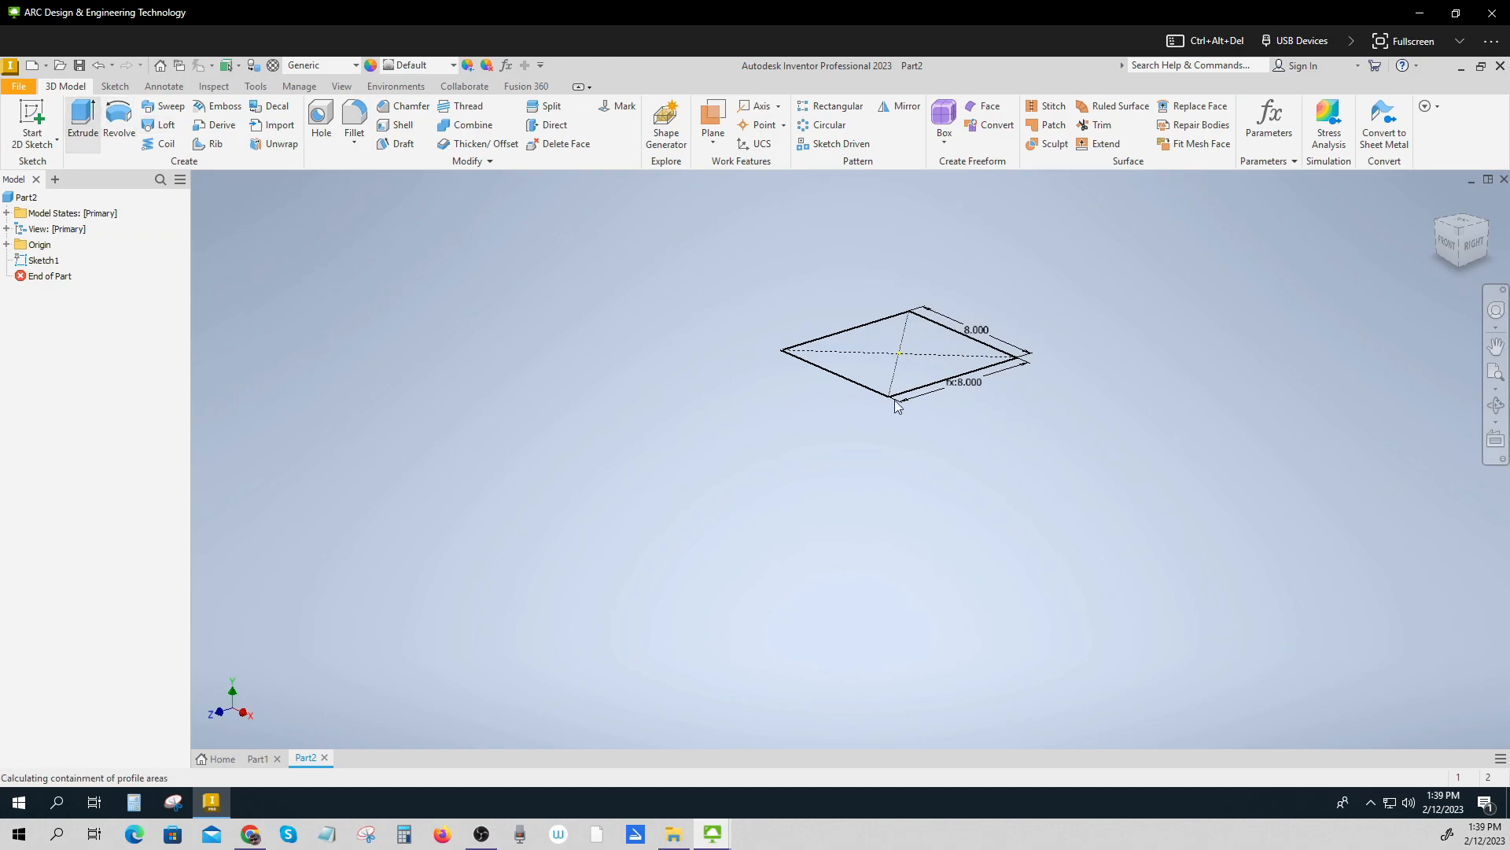
drag(297, 328, 265, 325)
text(8)
key(Return)
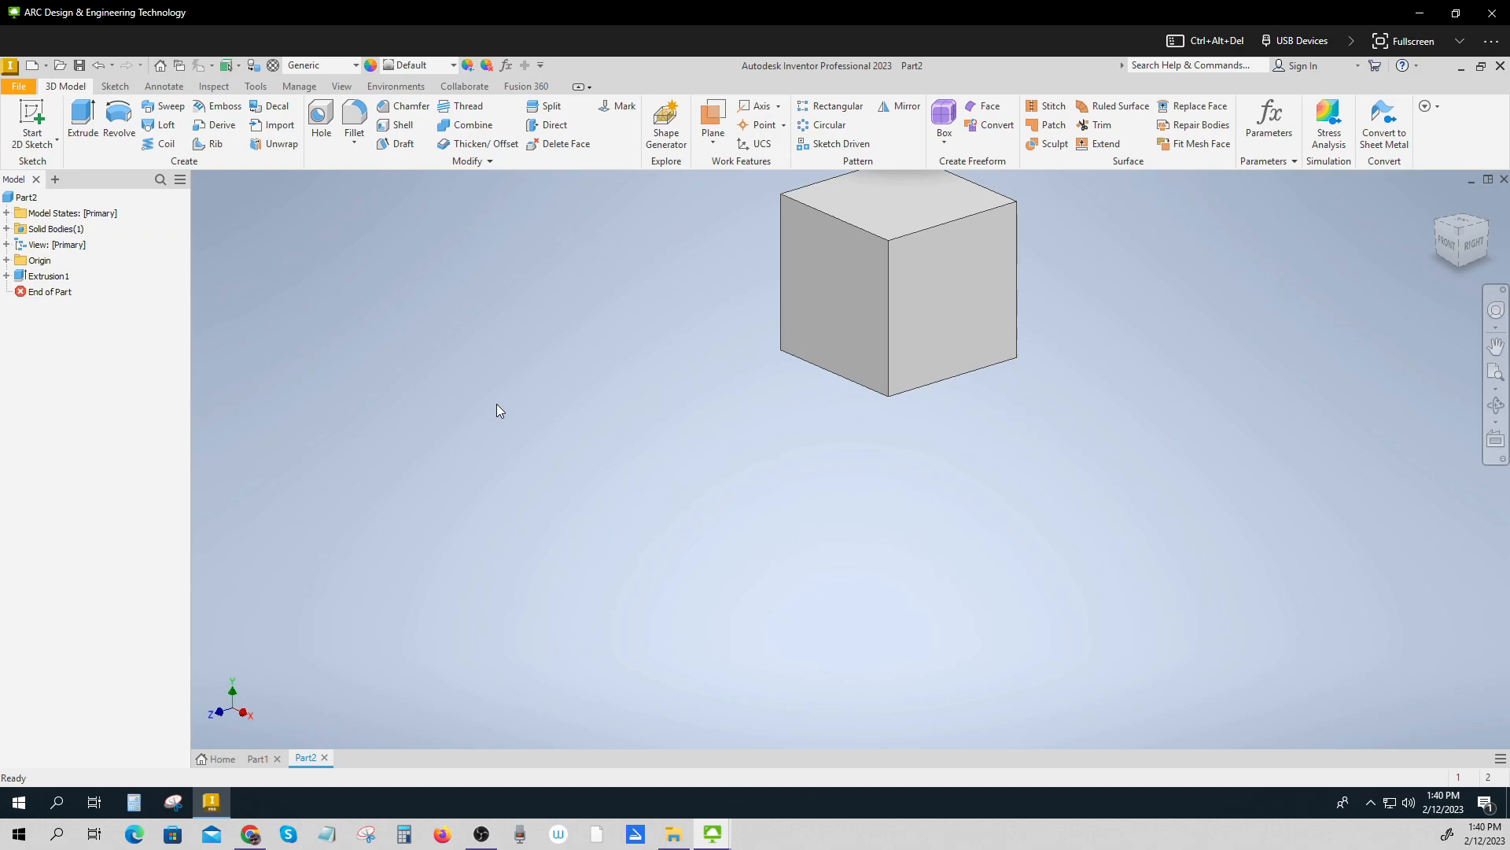
Set the equation of the extrusion's height parameter d2 to d0 and close the parameters table.
shift+middle_drag(495, 404, 535, 514)
scroll(523, 385, up, 3)
scroll(620, 492, down, 3)
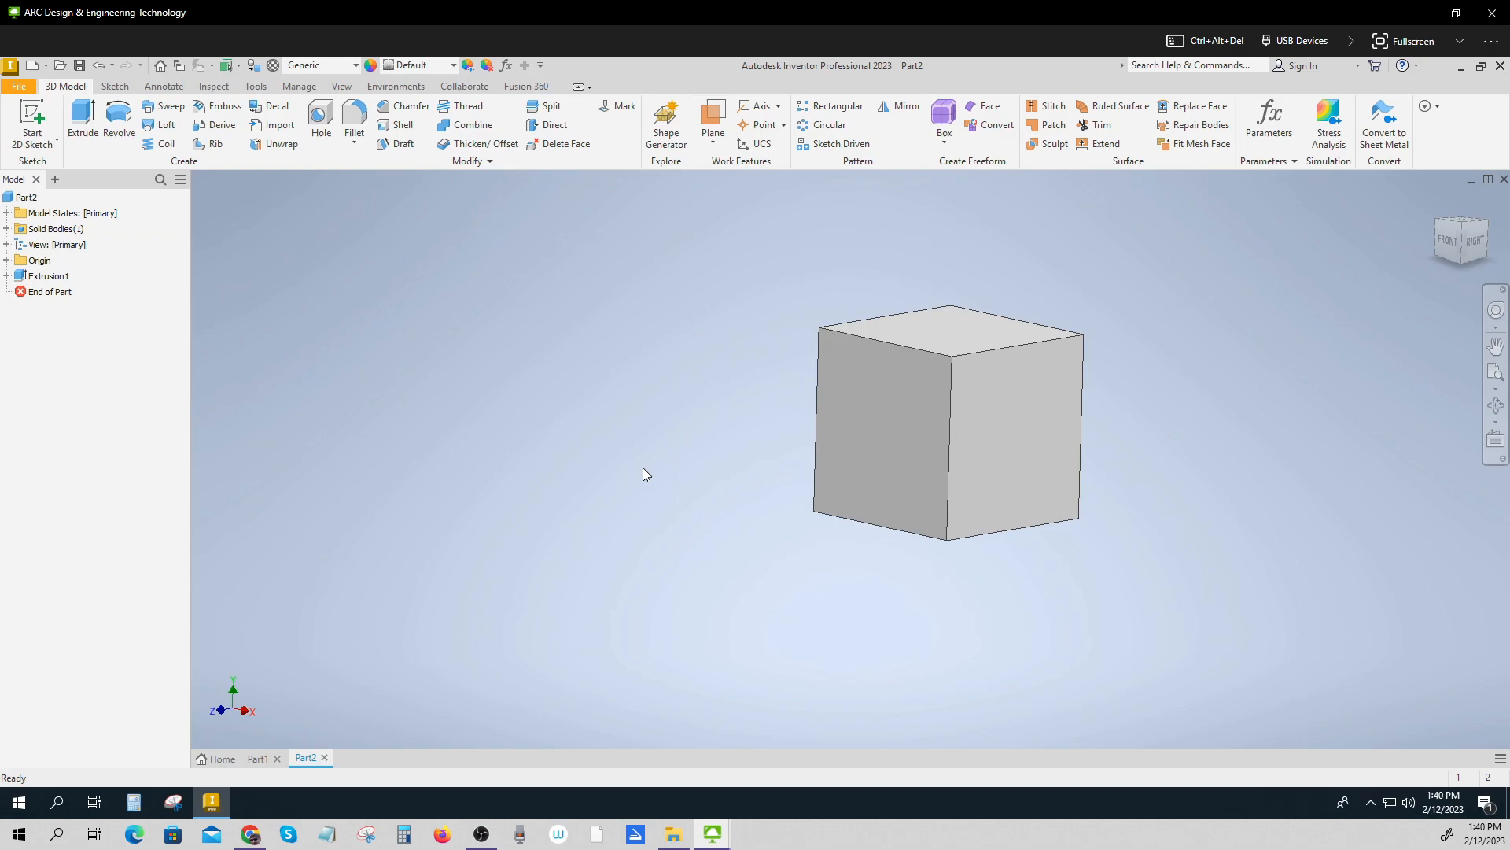
click(1269, 122)
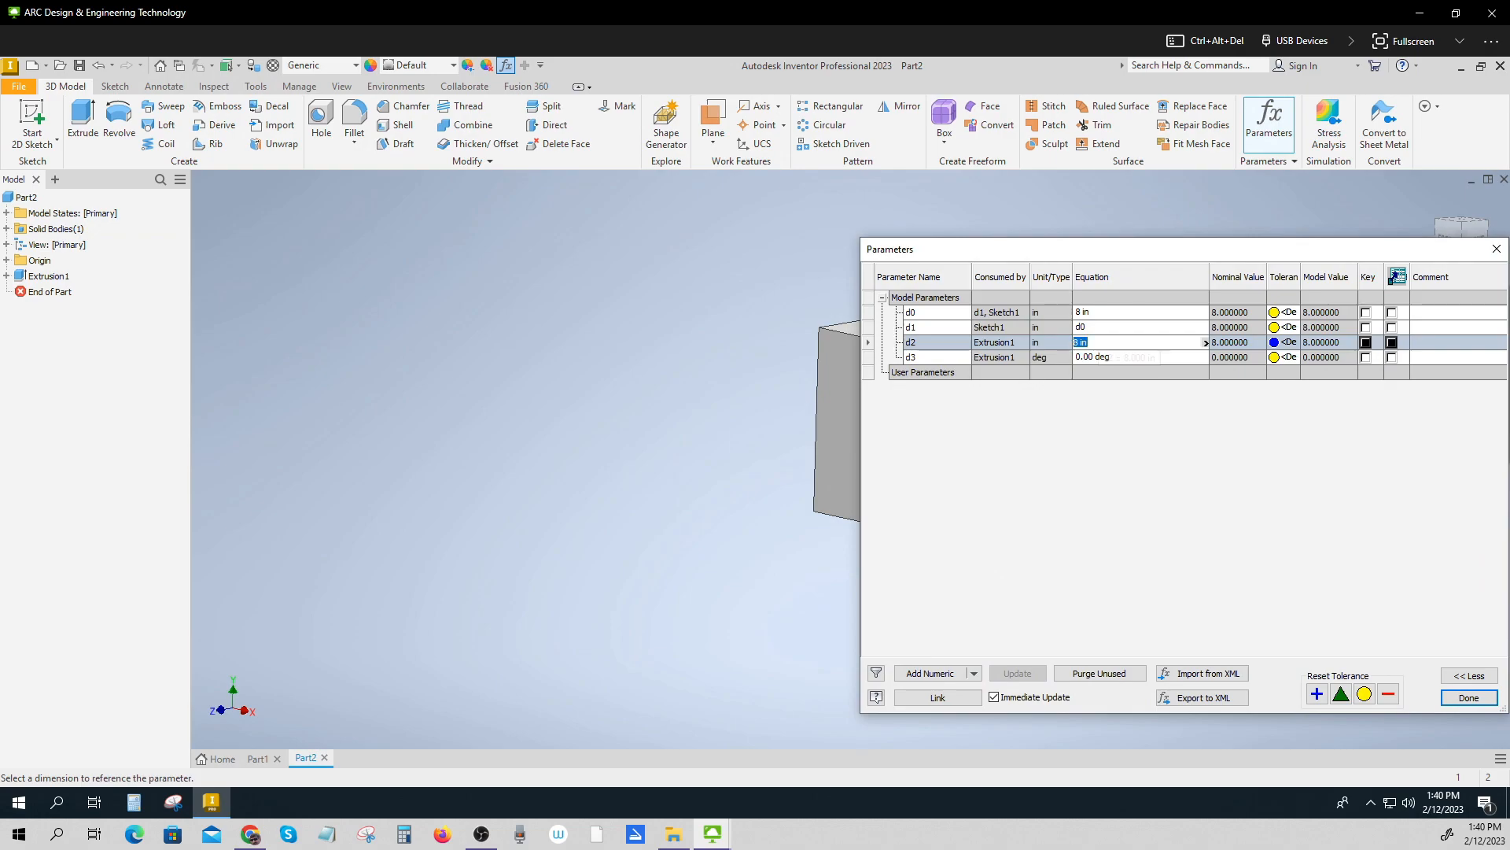
text(d0)
click(1468, 698)
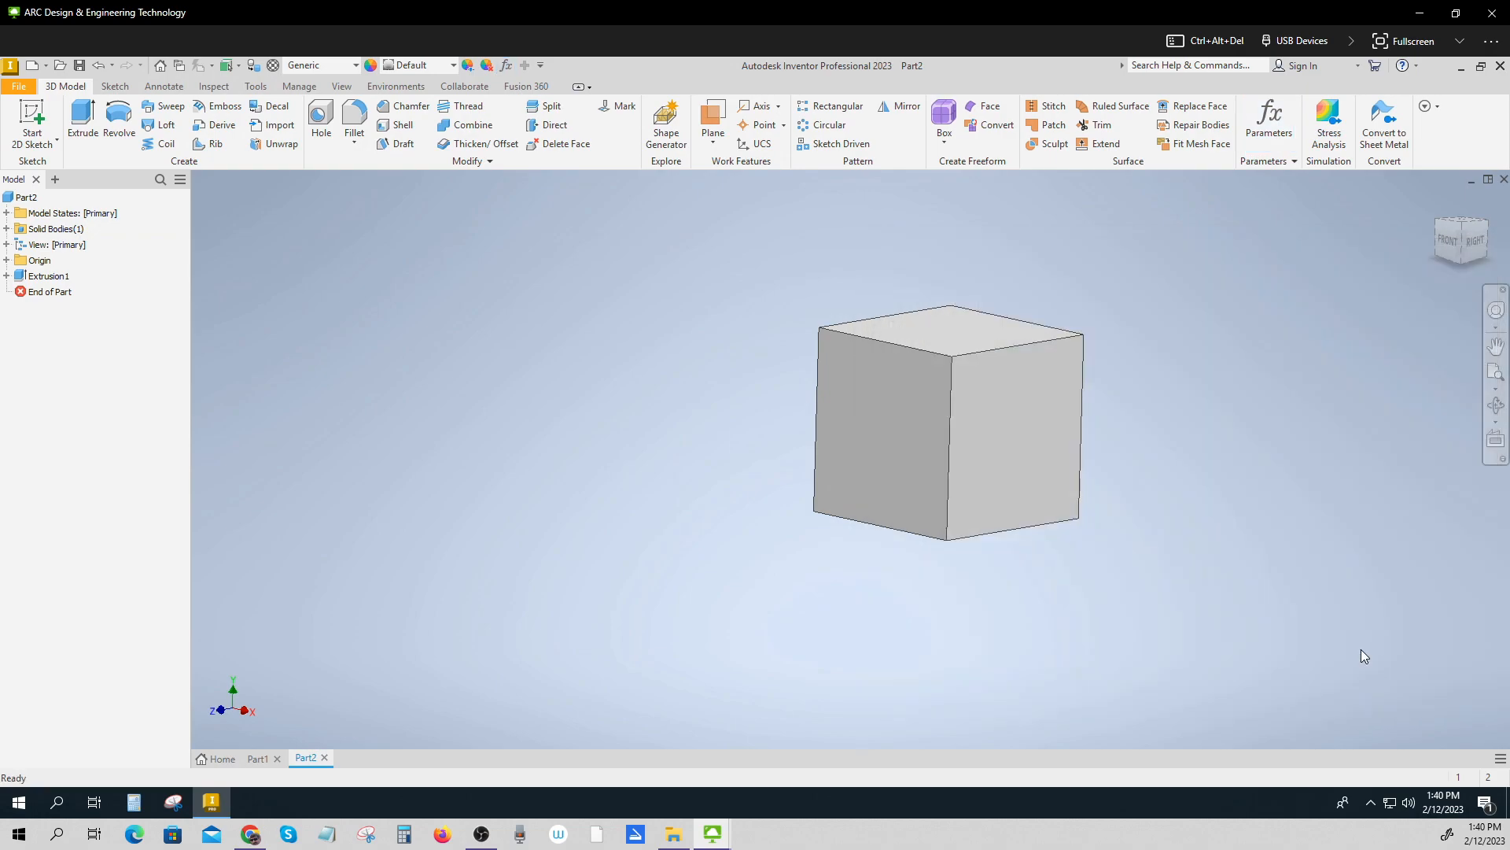
Shell the cube with its top face removed and a wall thickness of .375 in.
click(402, 125)
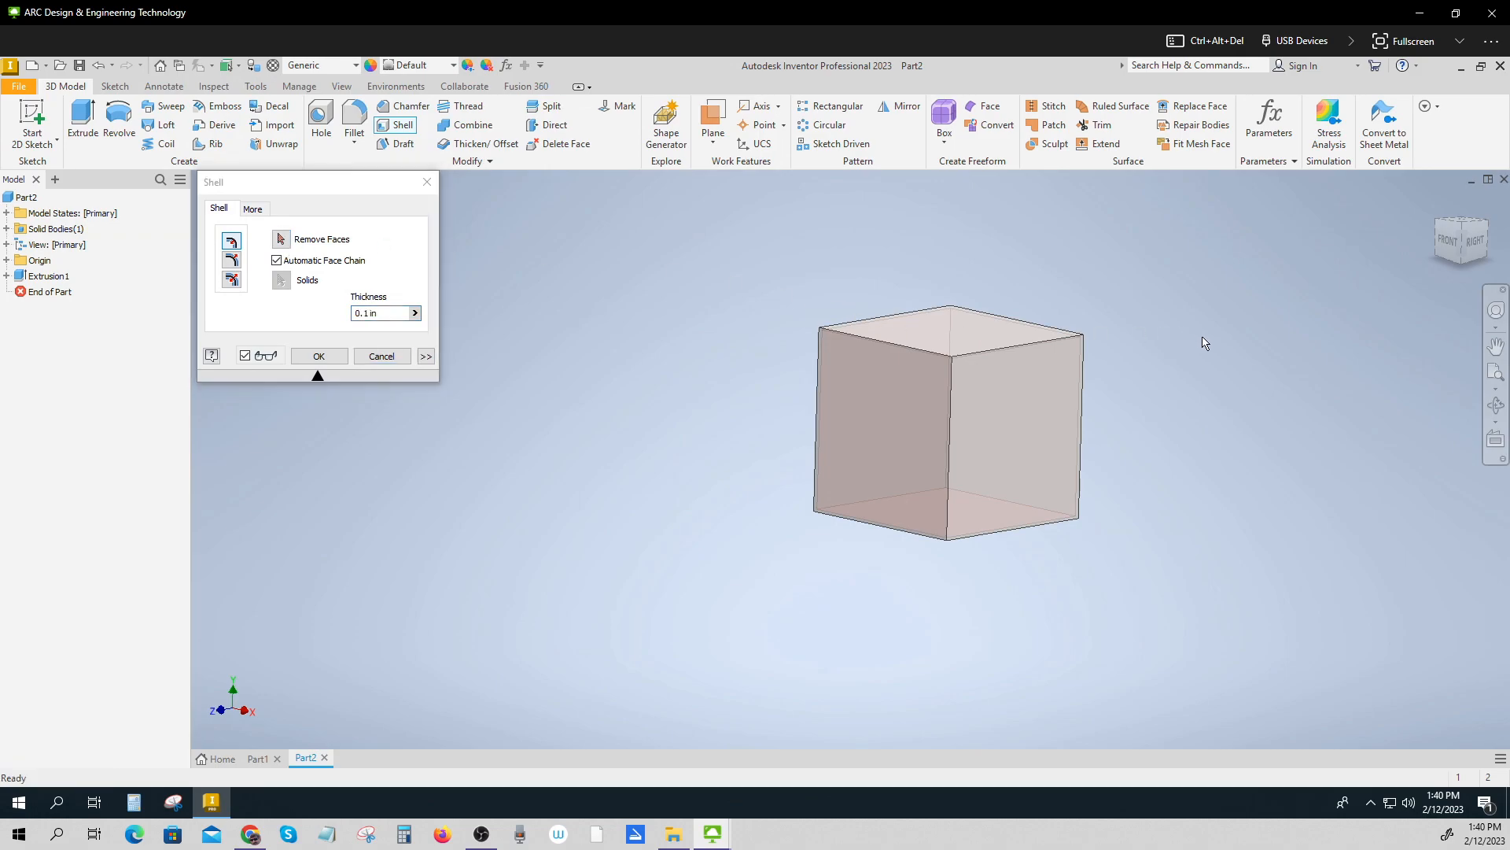
scroll(1206, 354, up, 2)
key(F6)
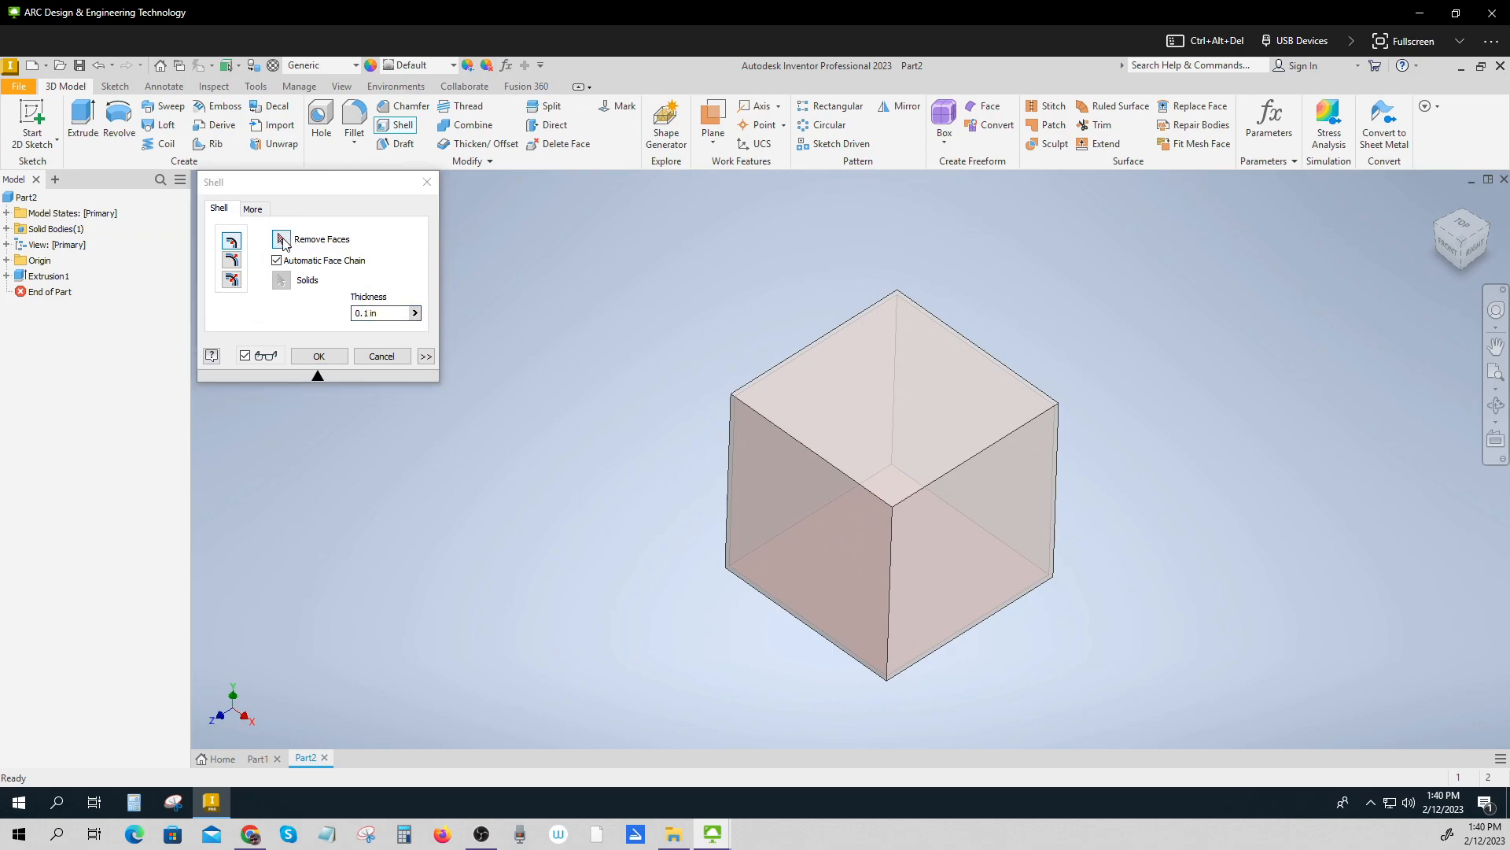
click(915, 405)
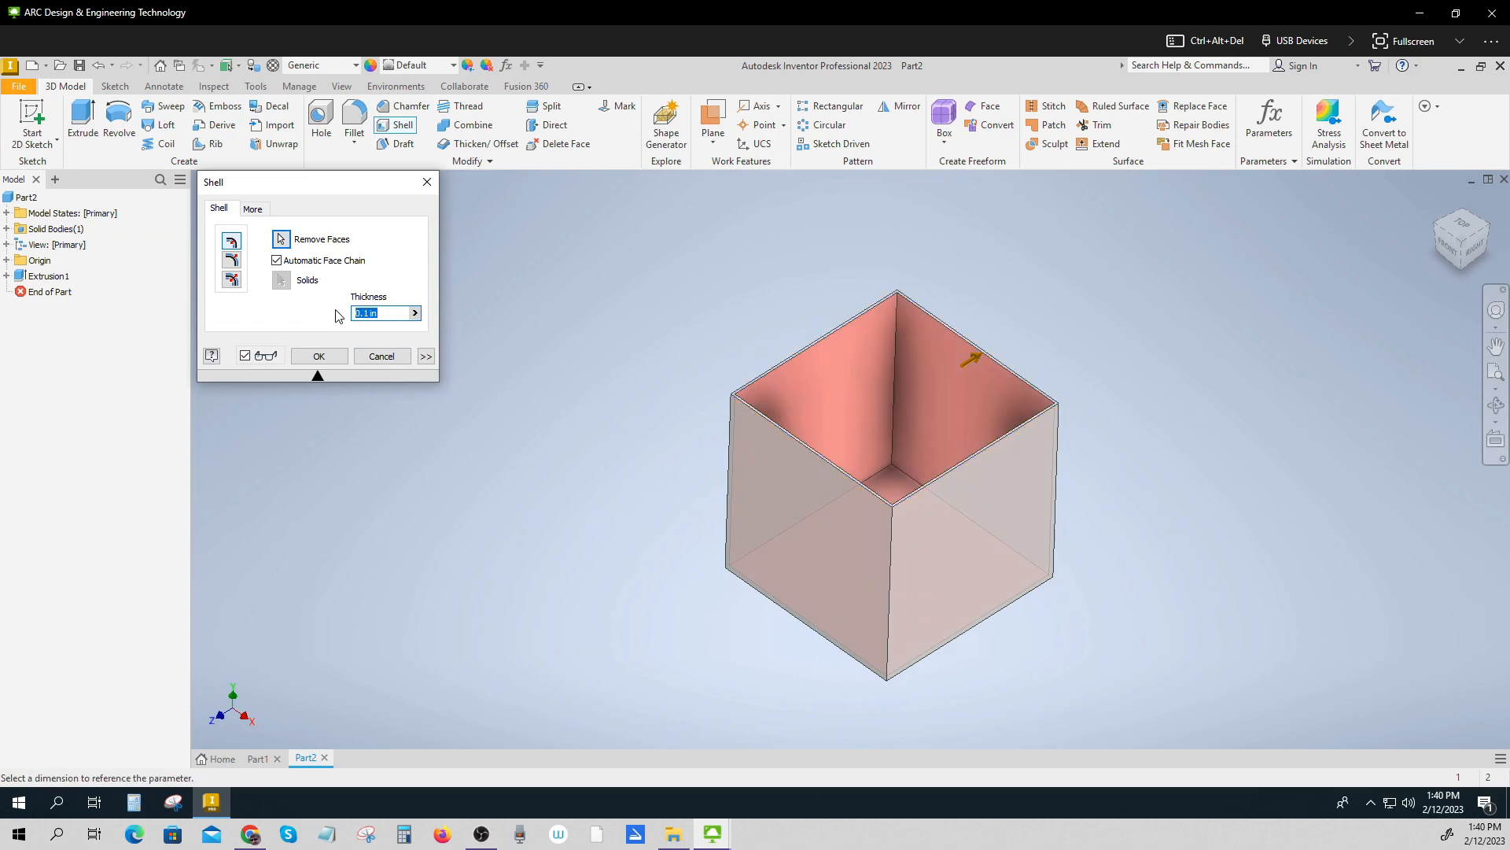
text(.375)
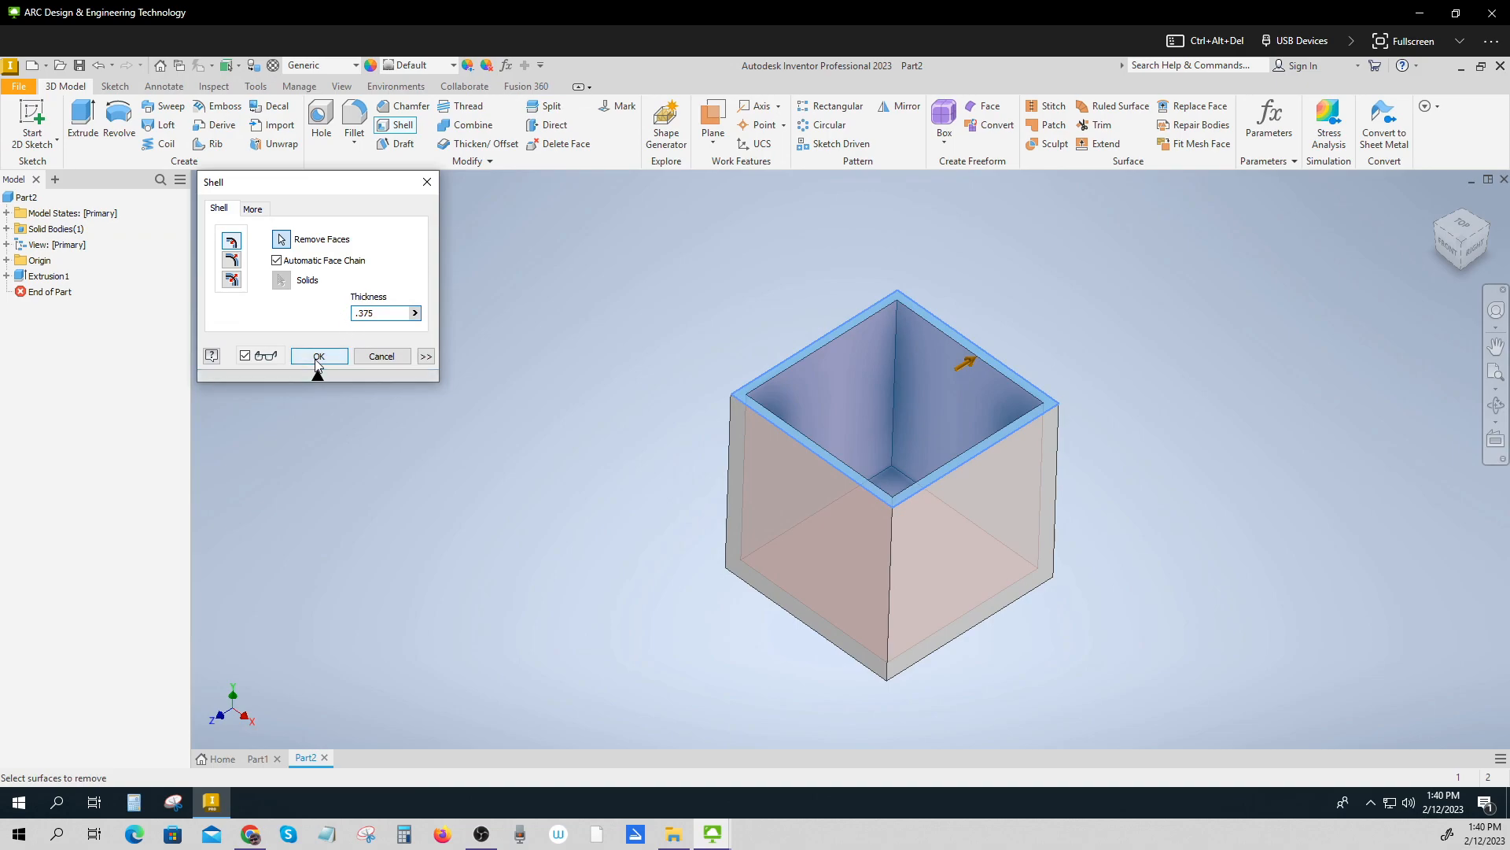
click(318, 357)
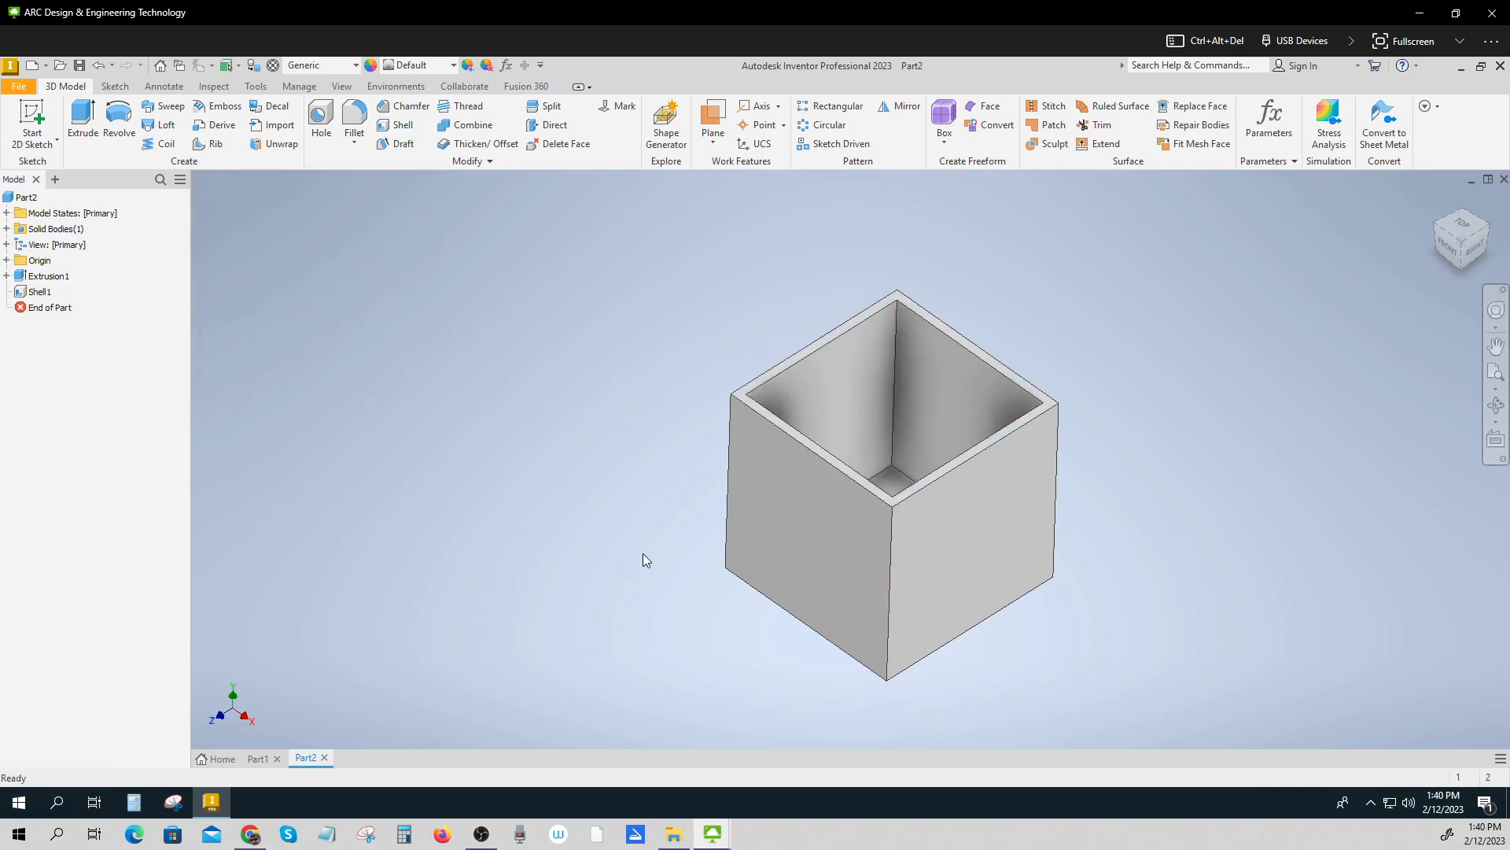
Start a constant-radius Fillet and select the four inner vertical corner edges of the shelled box.
scroll(780, 425, up, 3)
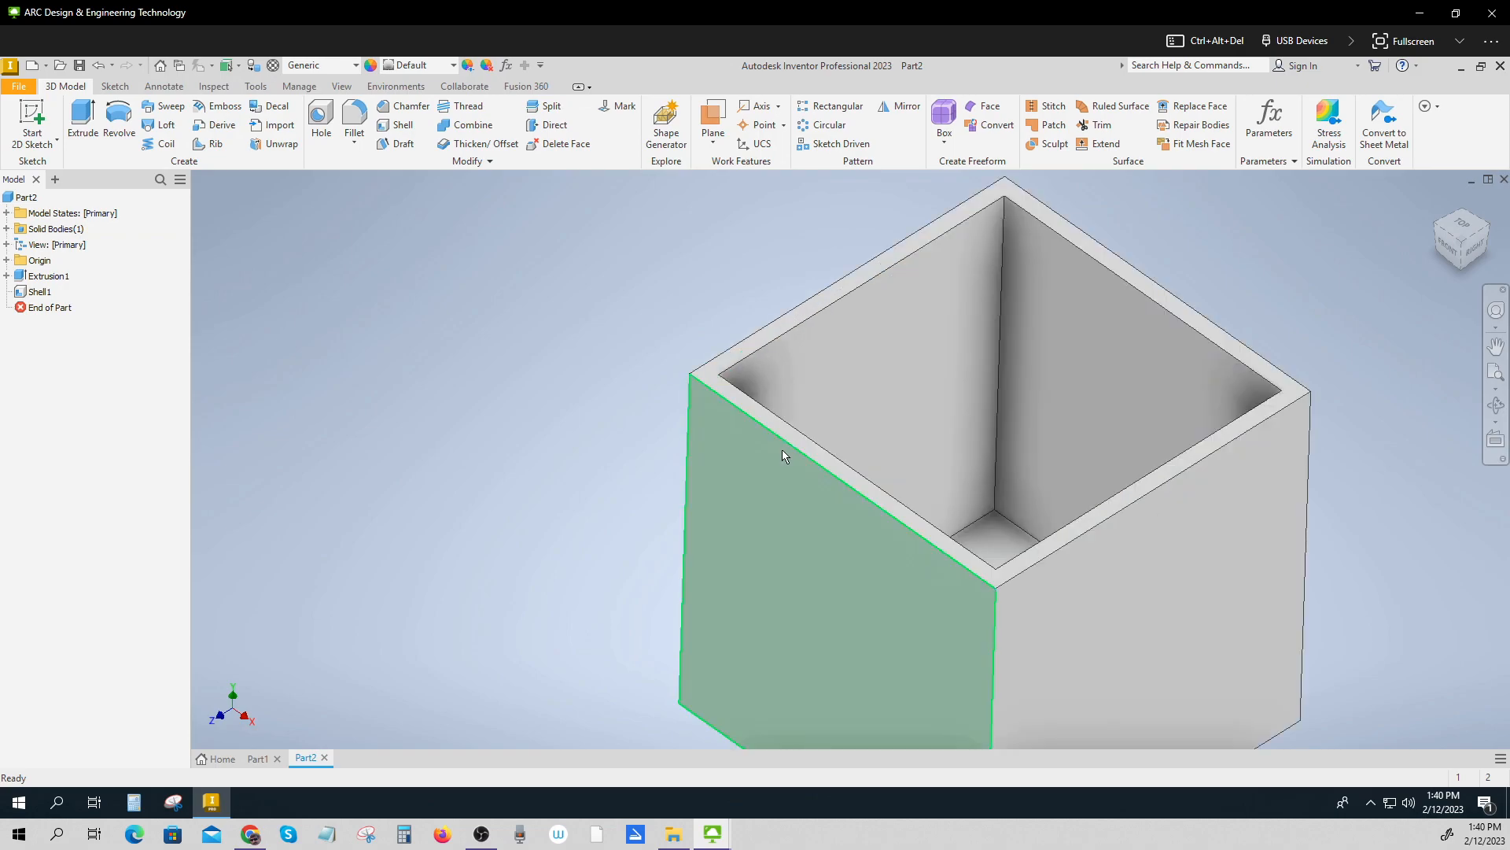
scroll(784, 452, down, 5)
shift+middle_drag(1029, 610, 724, 491)
scroll(1035, 551, down, 4)
scroll(1035, 550, up, 5)
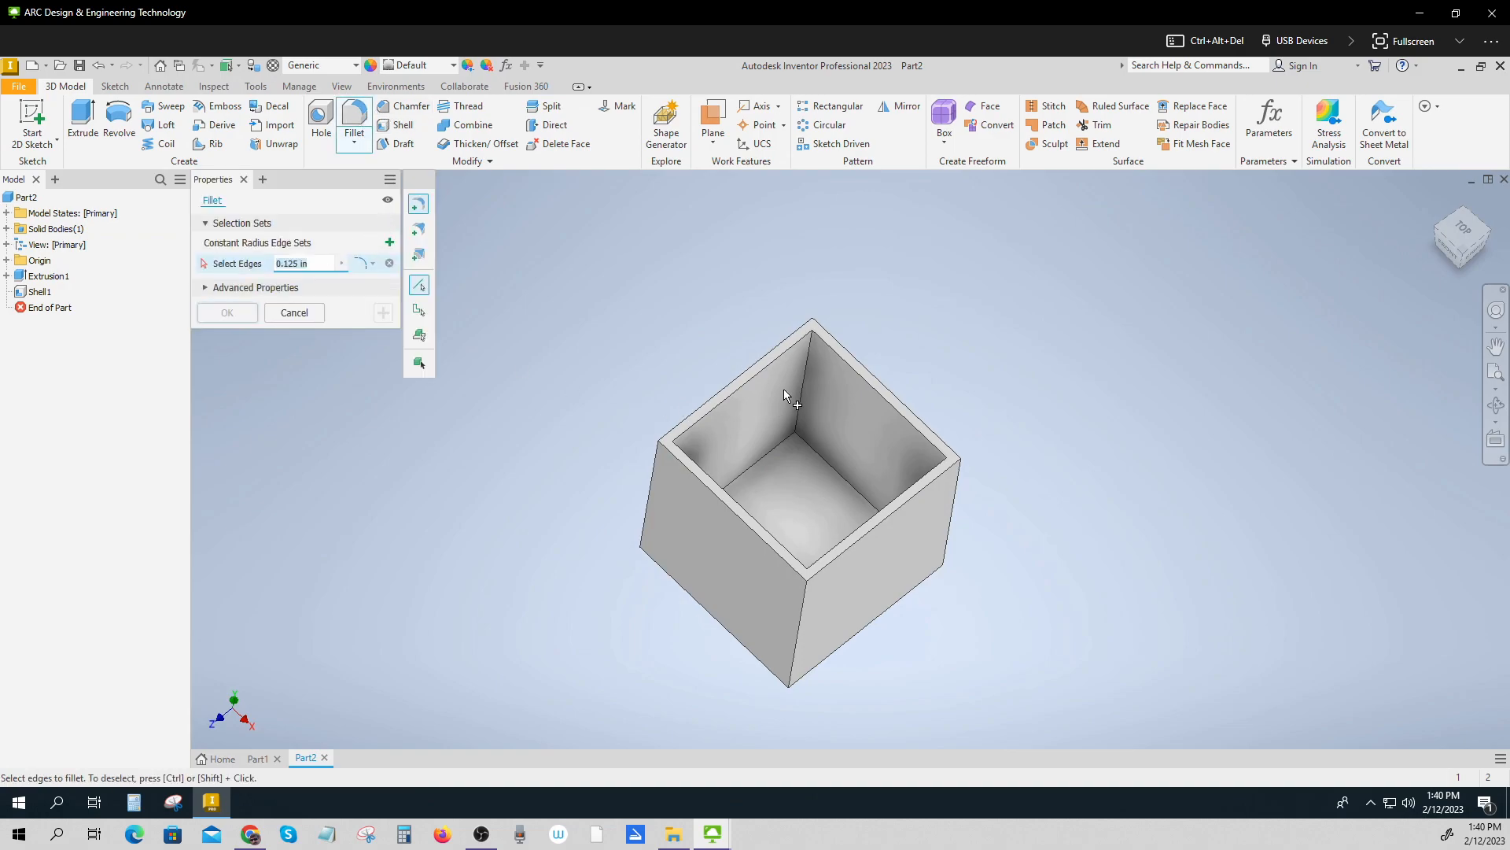
click(804, 381)
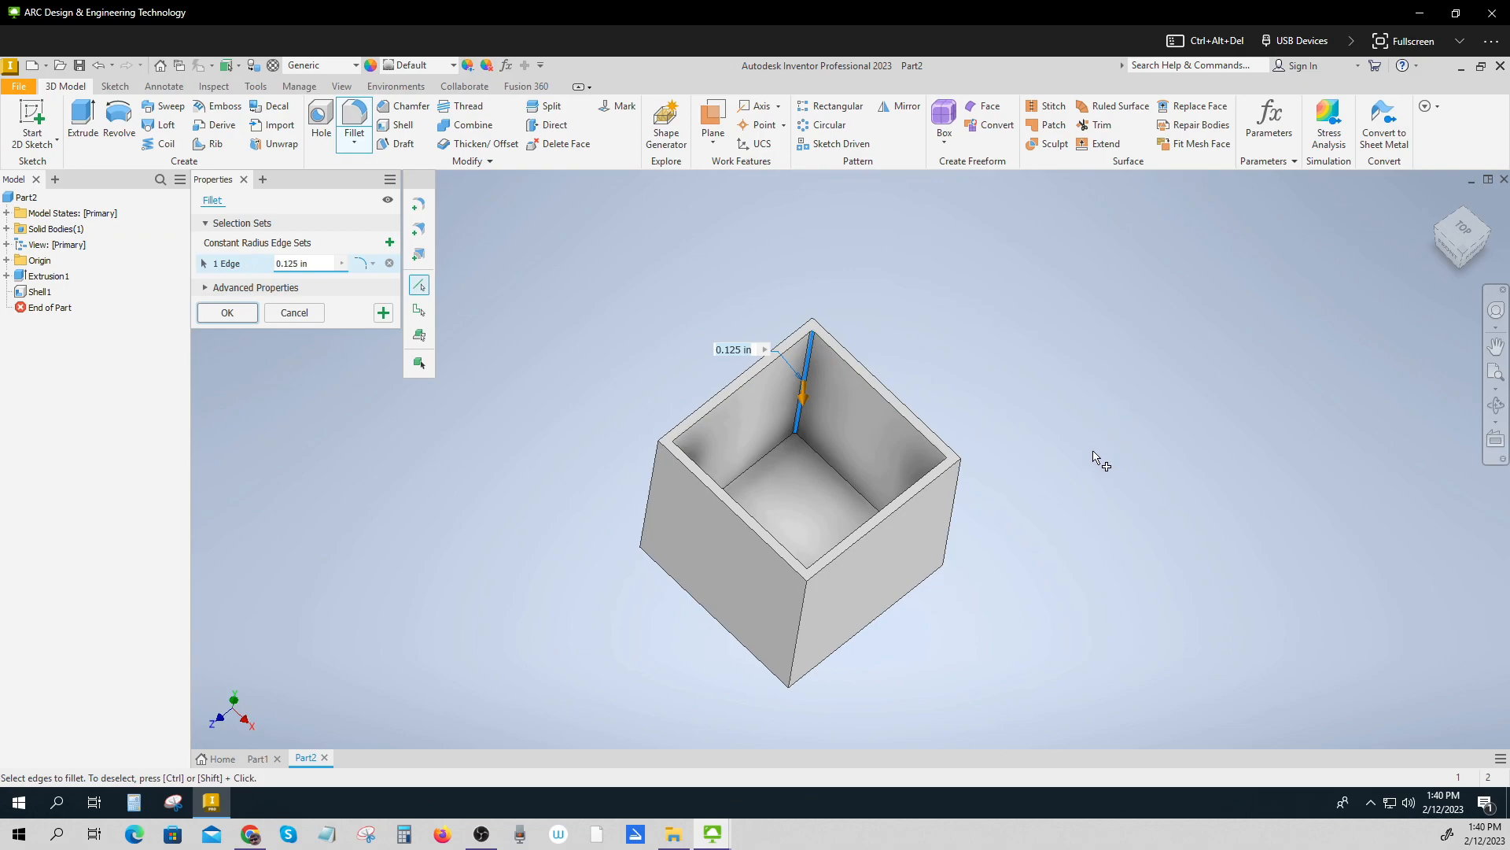
shift+middle_drag(1050, 574, 1082, 645)
click(934, 501)
mouse_move(1082, 559)
shift+middle_down()
mouse_move(972, 568)
mouse_move(952, 625)
mouse_move(965, 525)
shift+middle_up()
click(782, 605)
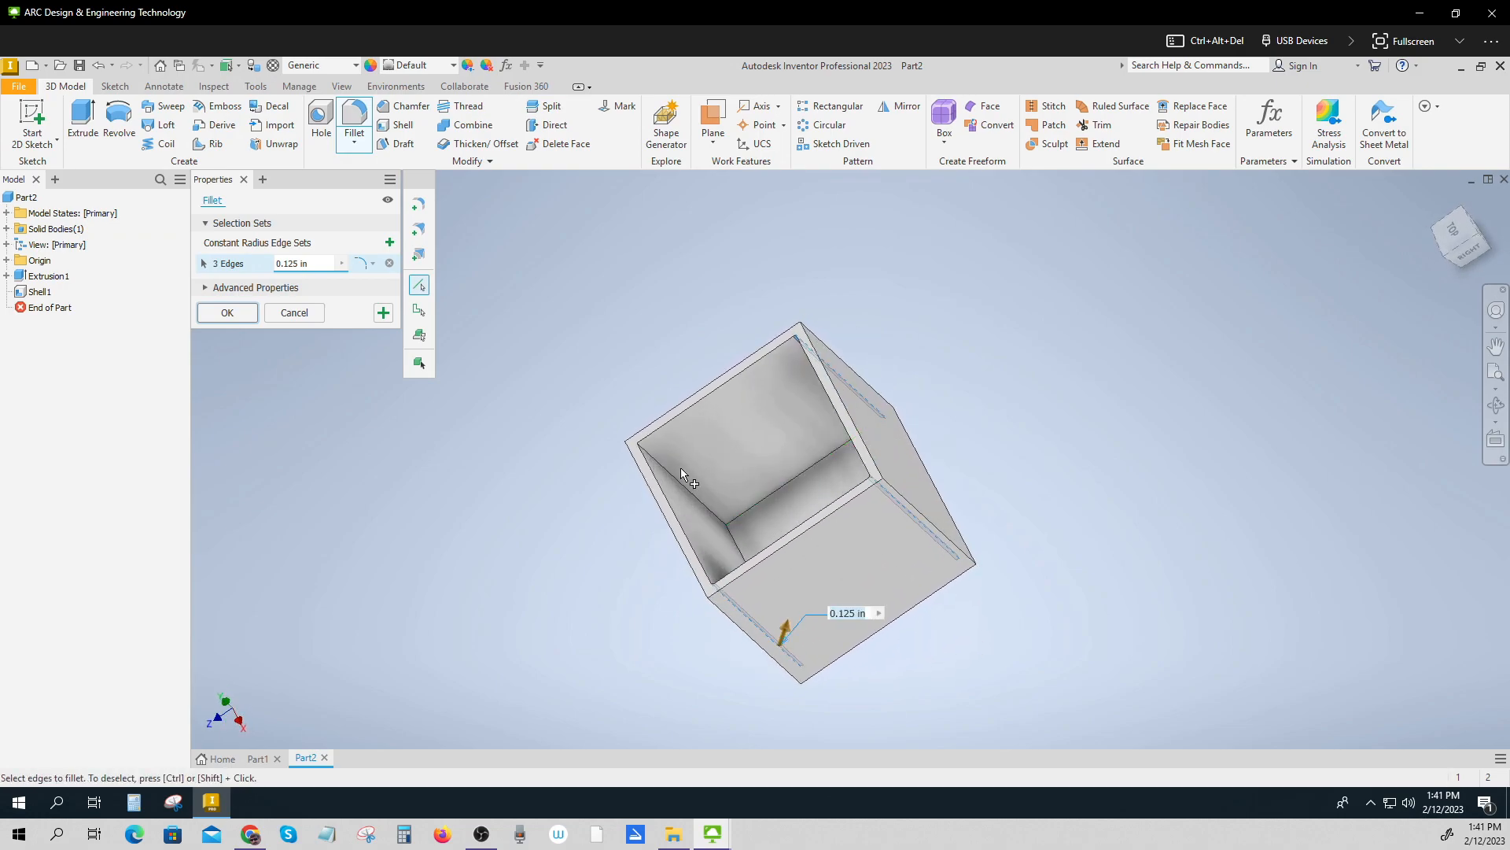
click(660, 464)
Add the box's four outer vertical corner edges to the constant-radius fillet selection.
click(926, 495)
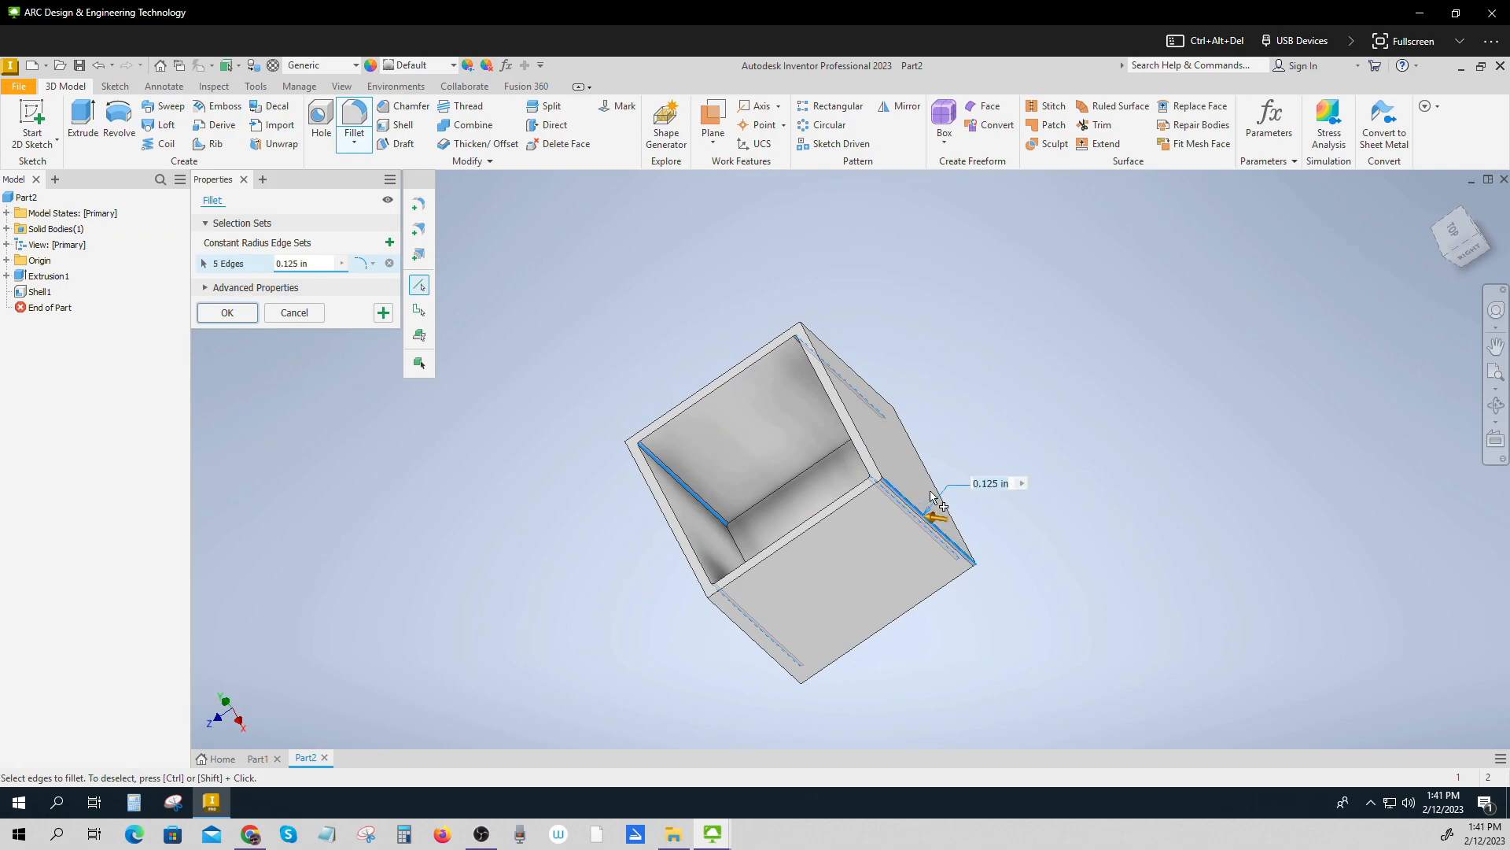
scroll(1035, 584, down, 3)
shift+middle_drag(885, 609, 931, 593)
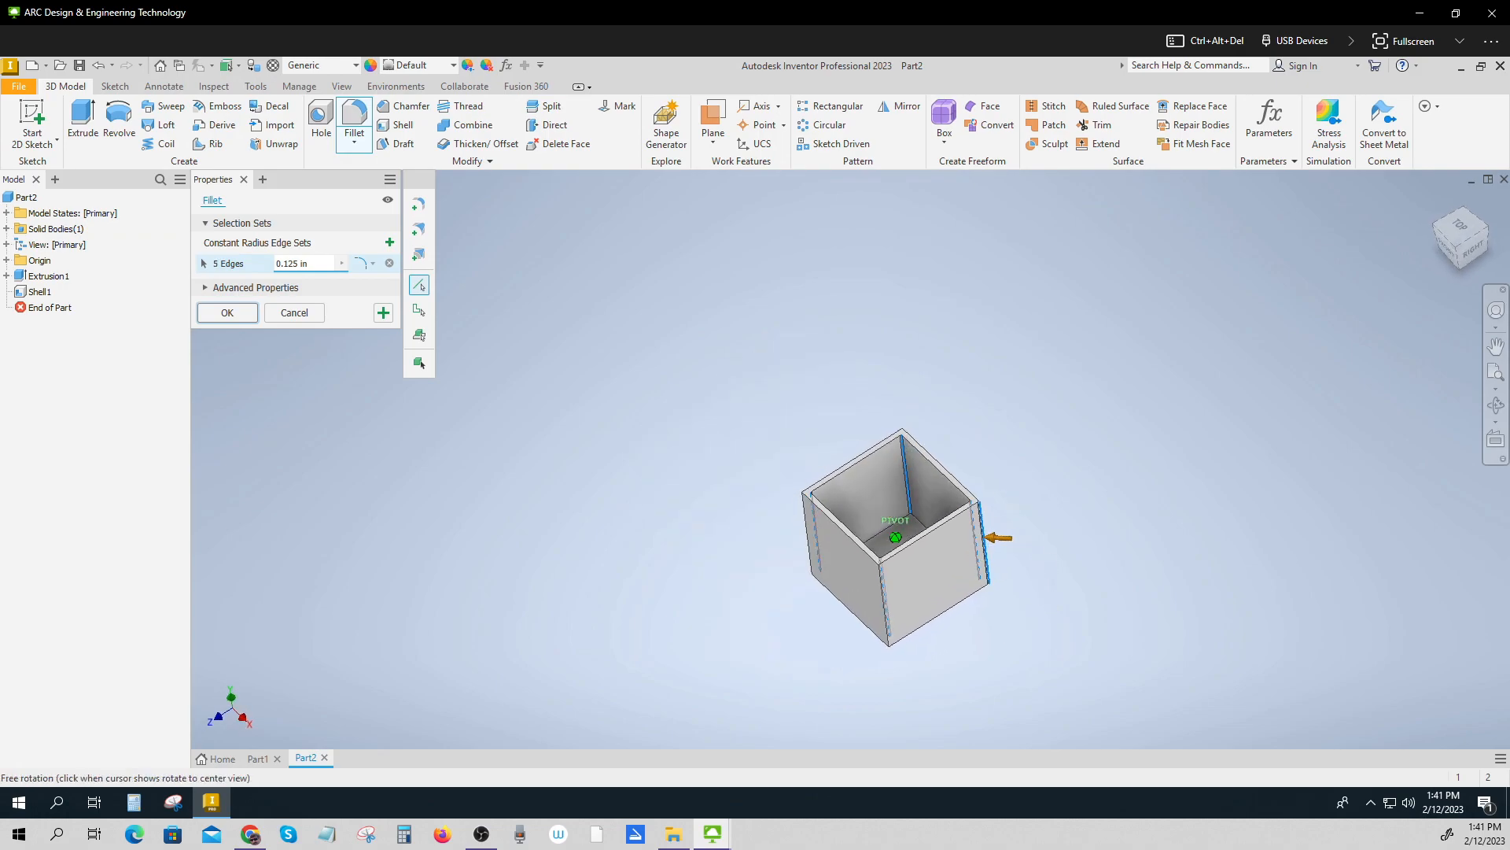
click(882, 588)
shift+middle_drag(772, 627, 861, 468)
click(822, 531)
click(863, 465)
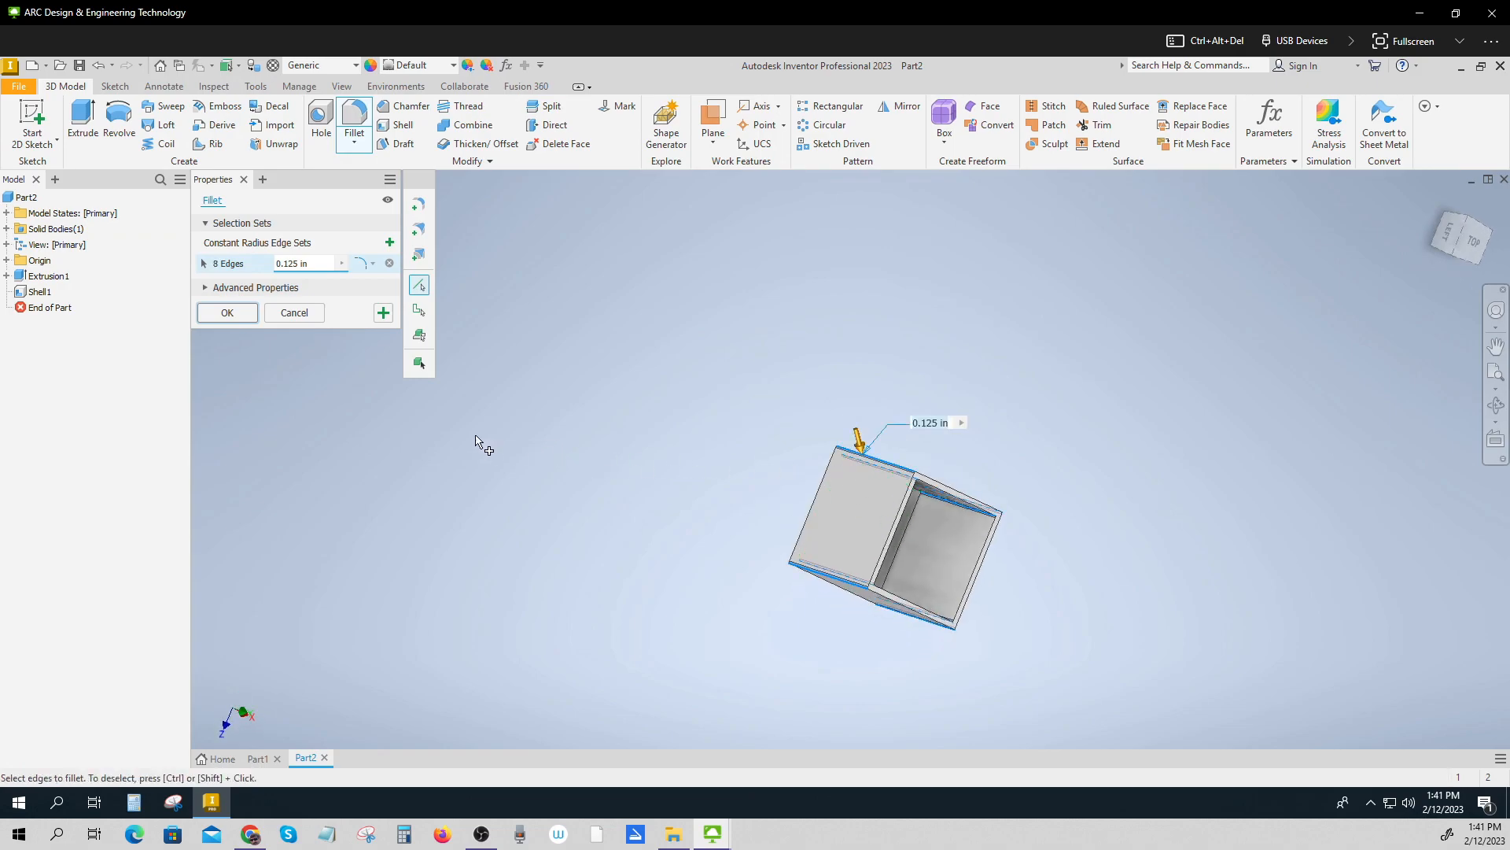
shift+middle_drag(863, 465, 756, 498)
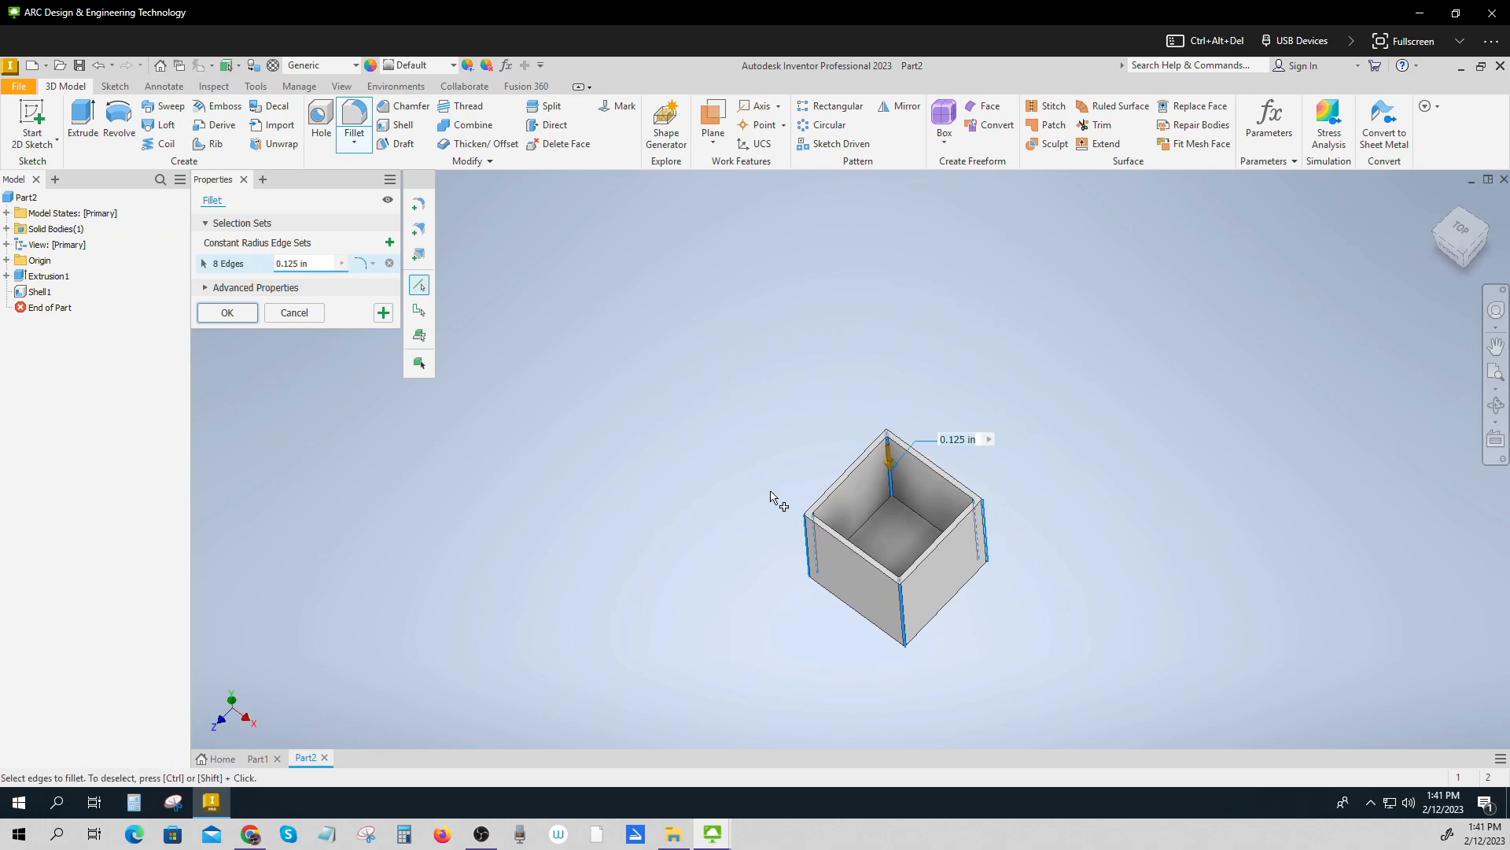
Add the four inner bottom edges to the selection and apply the fillet with a 0.125 in radius.
click(917, 516)
click(879, 515)
shift+middle_drag(878, 515, 834, 527)
click(920, 584)
click(881, 590)
click(227, 312)
shift+middle_drag(825, 622, 971, 556)
scroll(940, 536, down, 6)
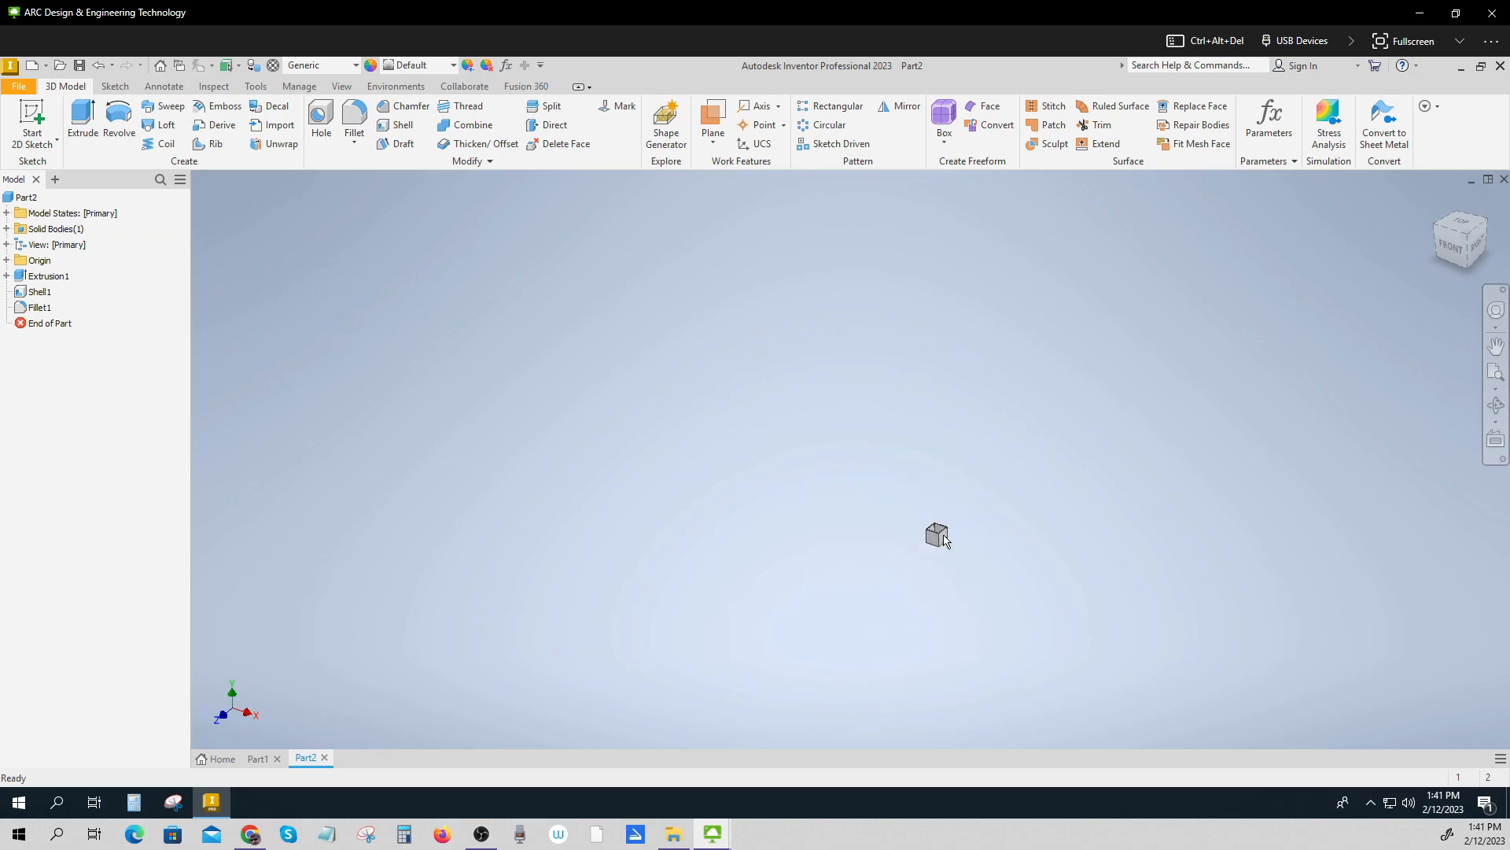
scroll(941, 536, up, 8)
mouse_move(1111, 519)
shift+middle_down()
mouse_move(1100, 602)
mouse_move(1105, 541)
shift+middle_up()
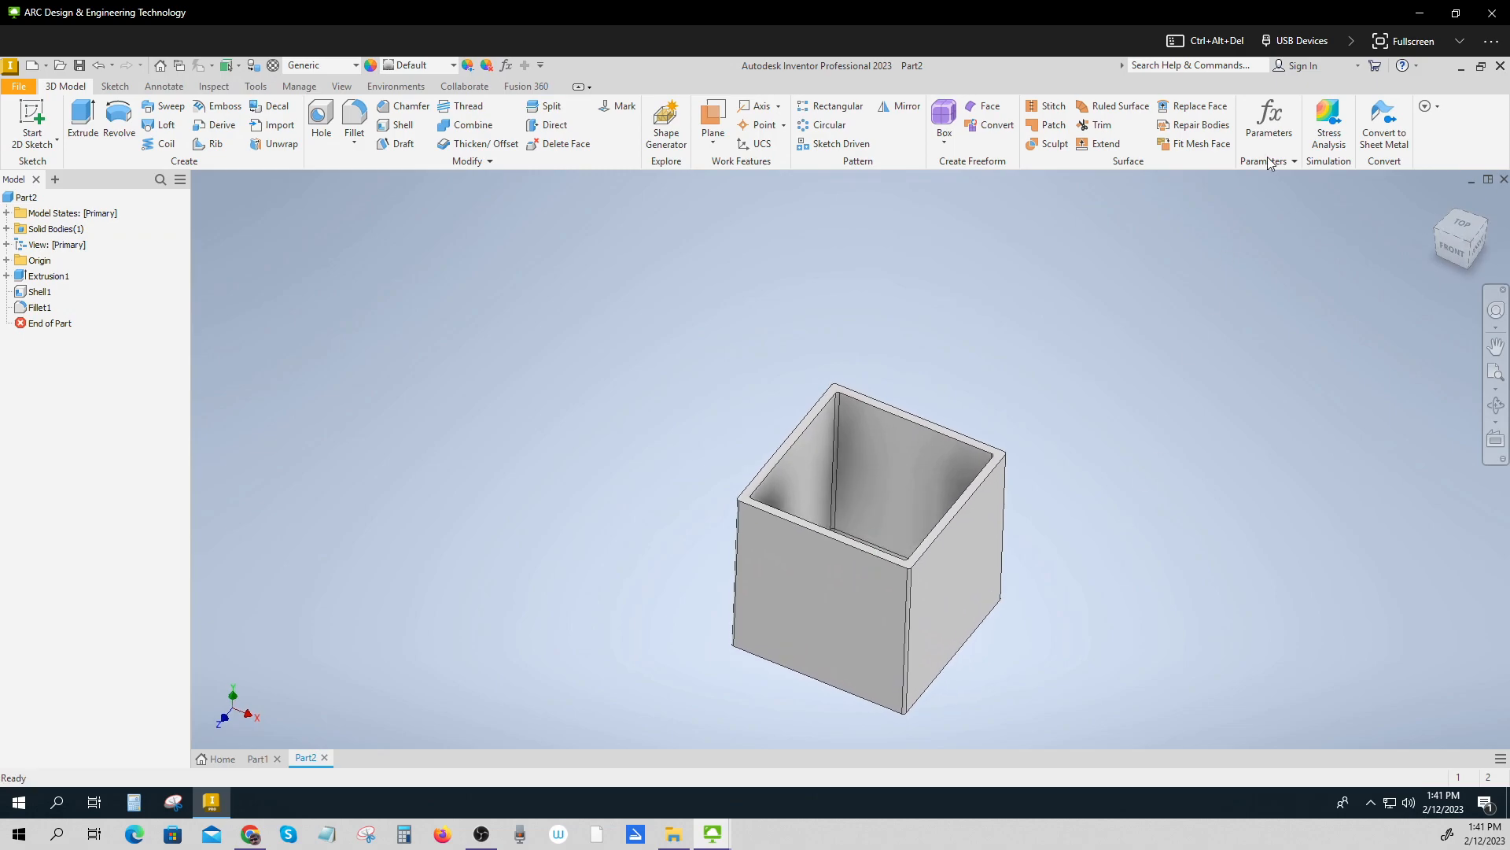
Set the equation of the shell thickness parameter d4 to d0/16 in the parameters table.
click(1269, 118)
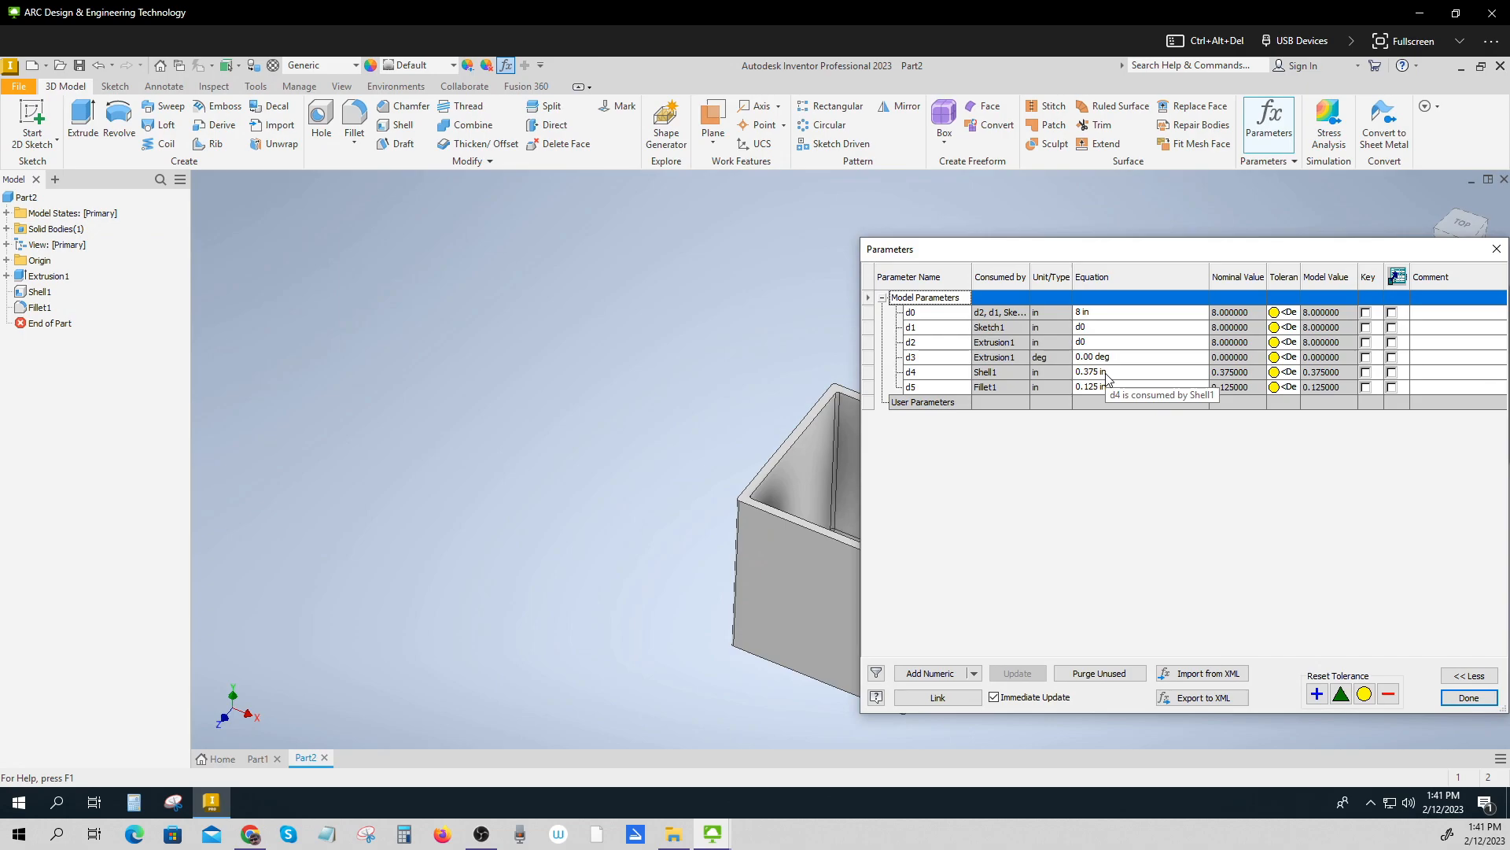
click(1144, 372)
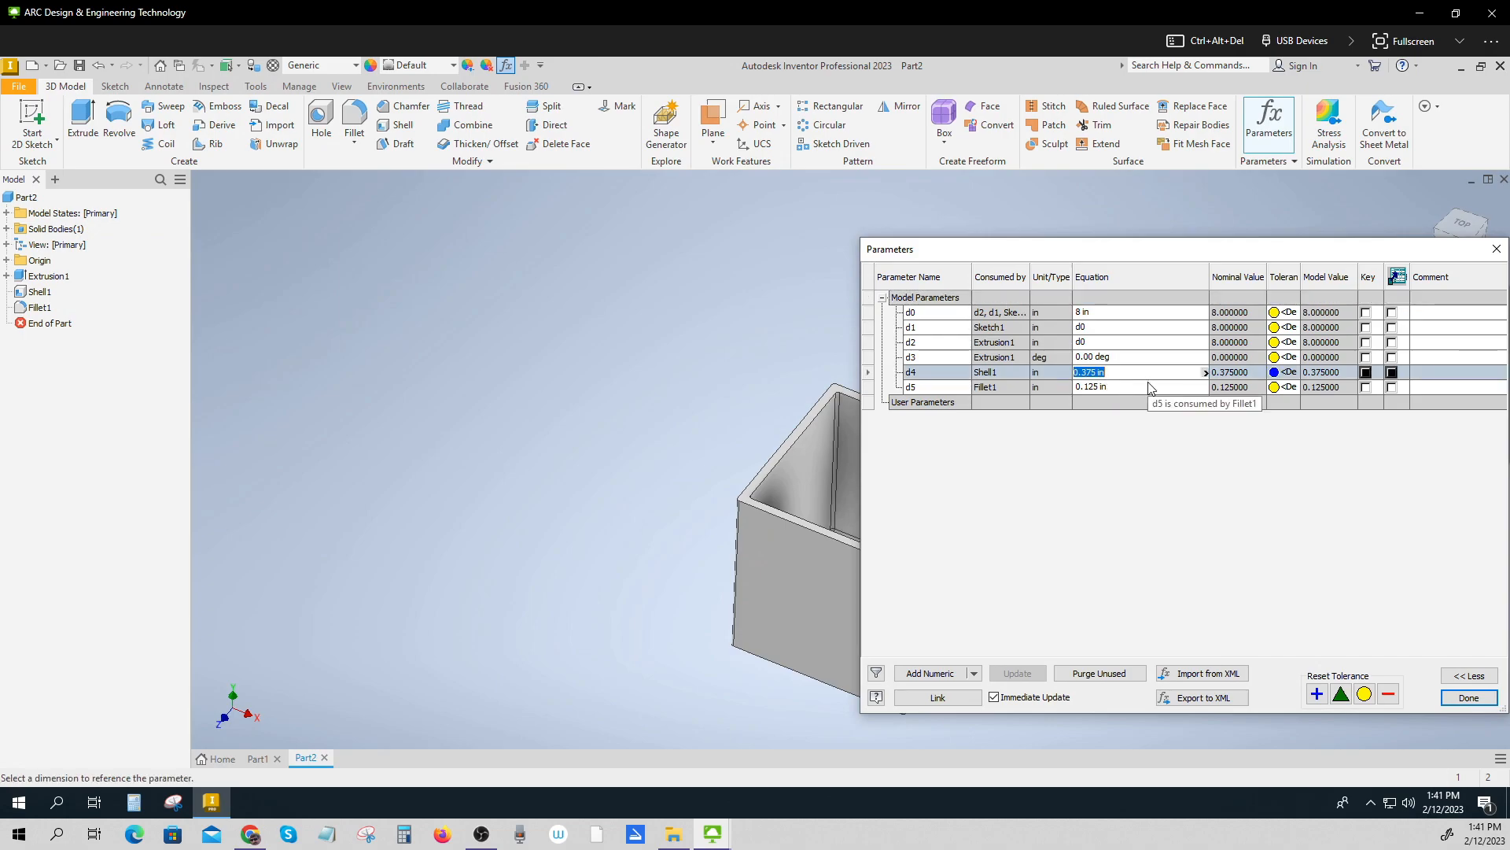
text(d0/16)
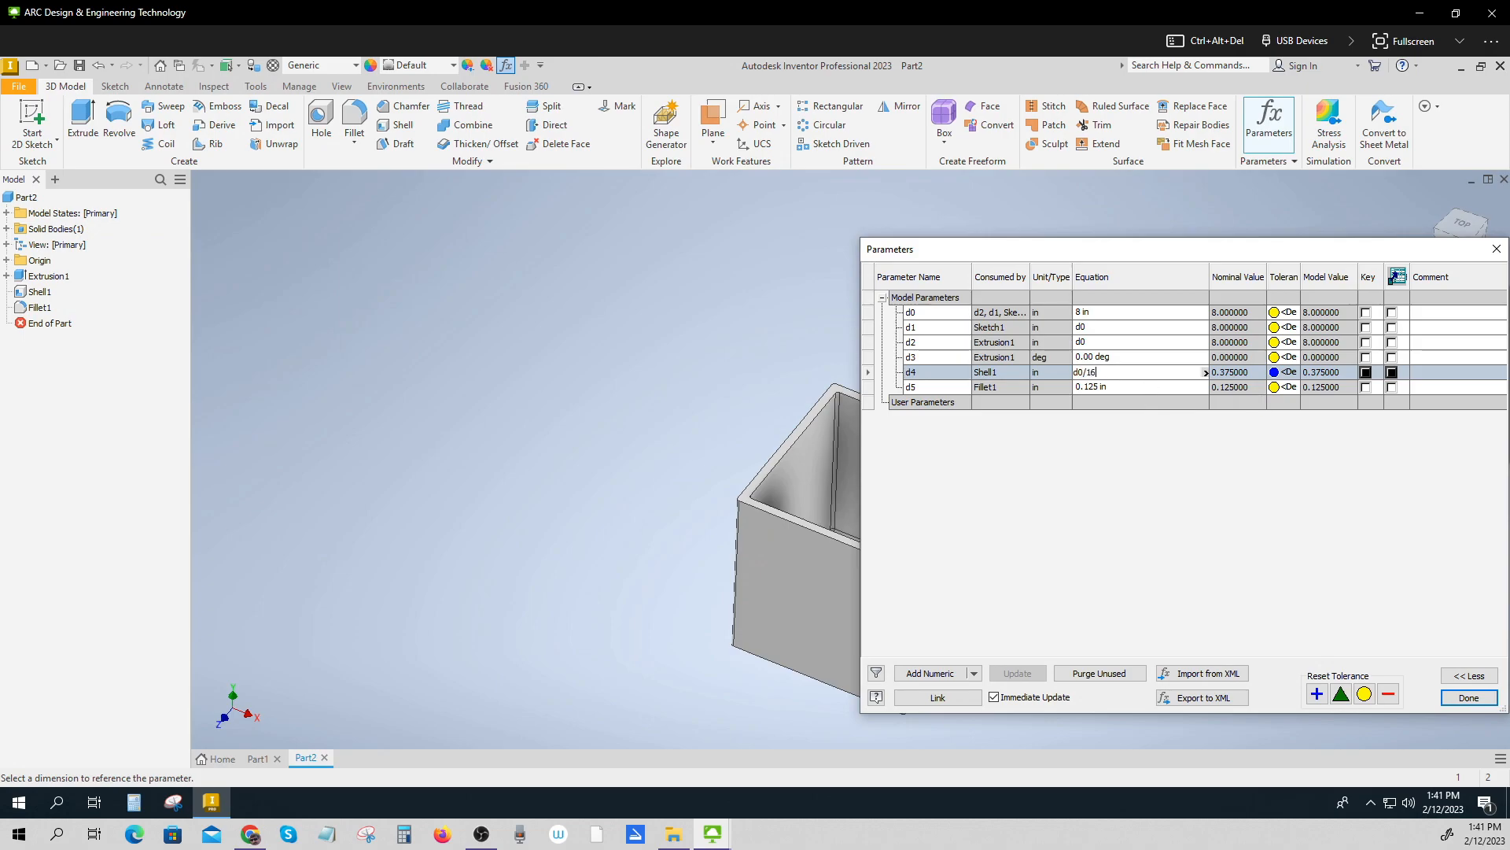
key(Return)
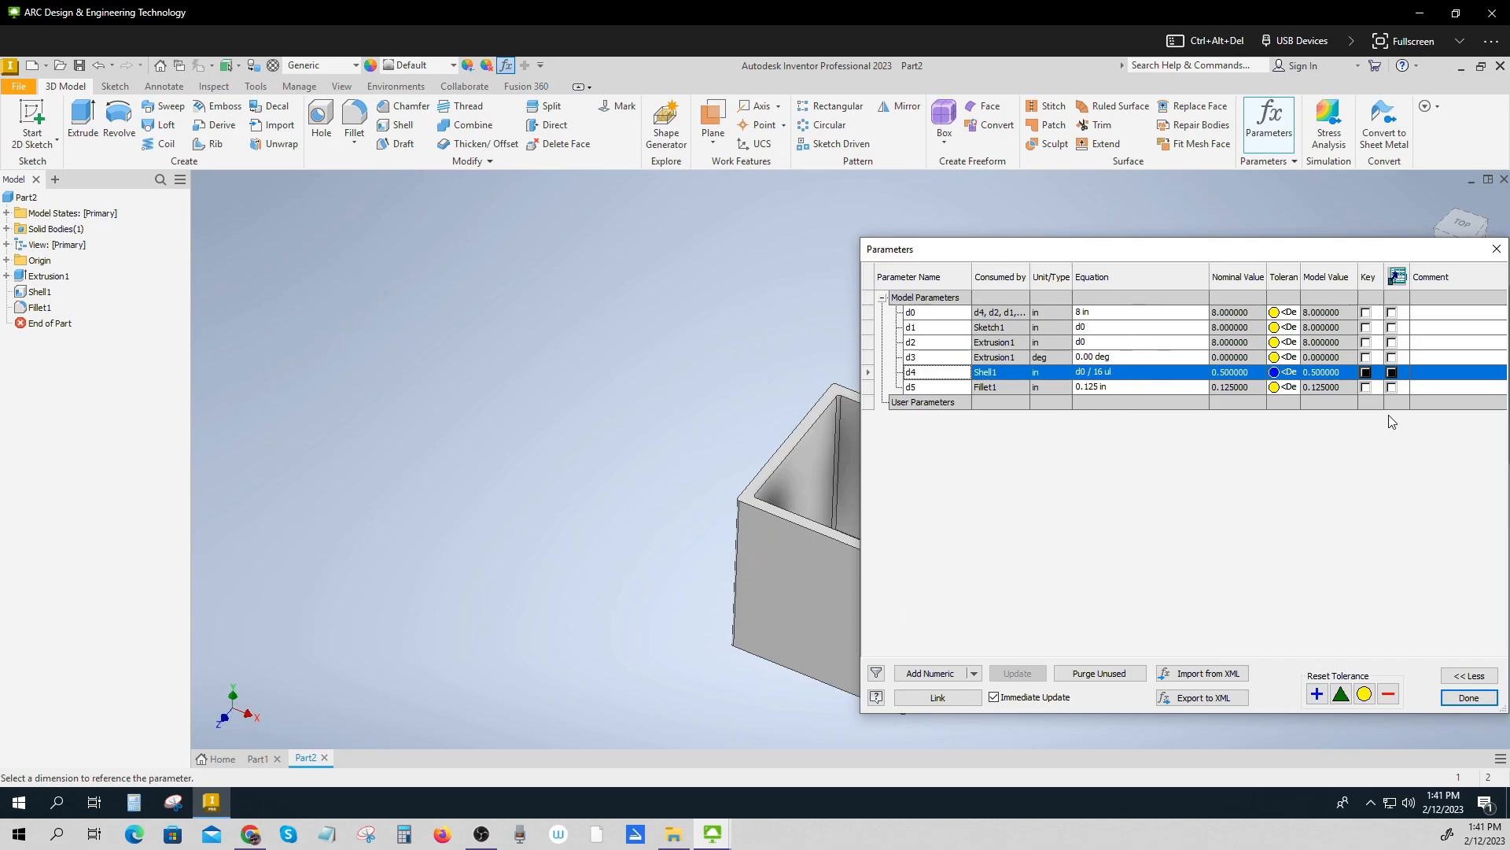
middle_drag(753, 435, 477, 386)
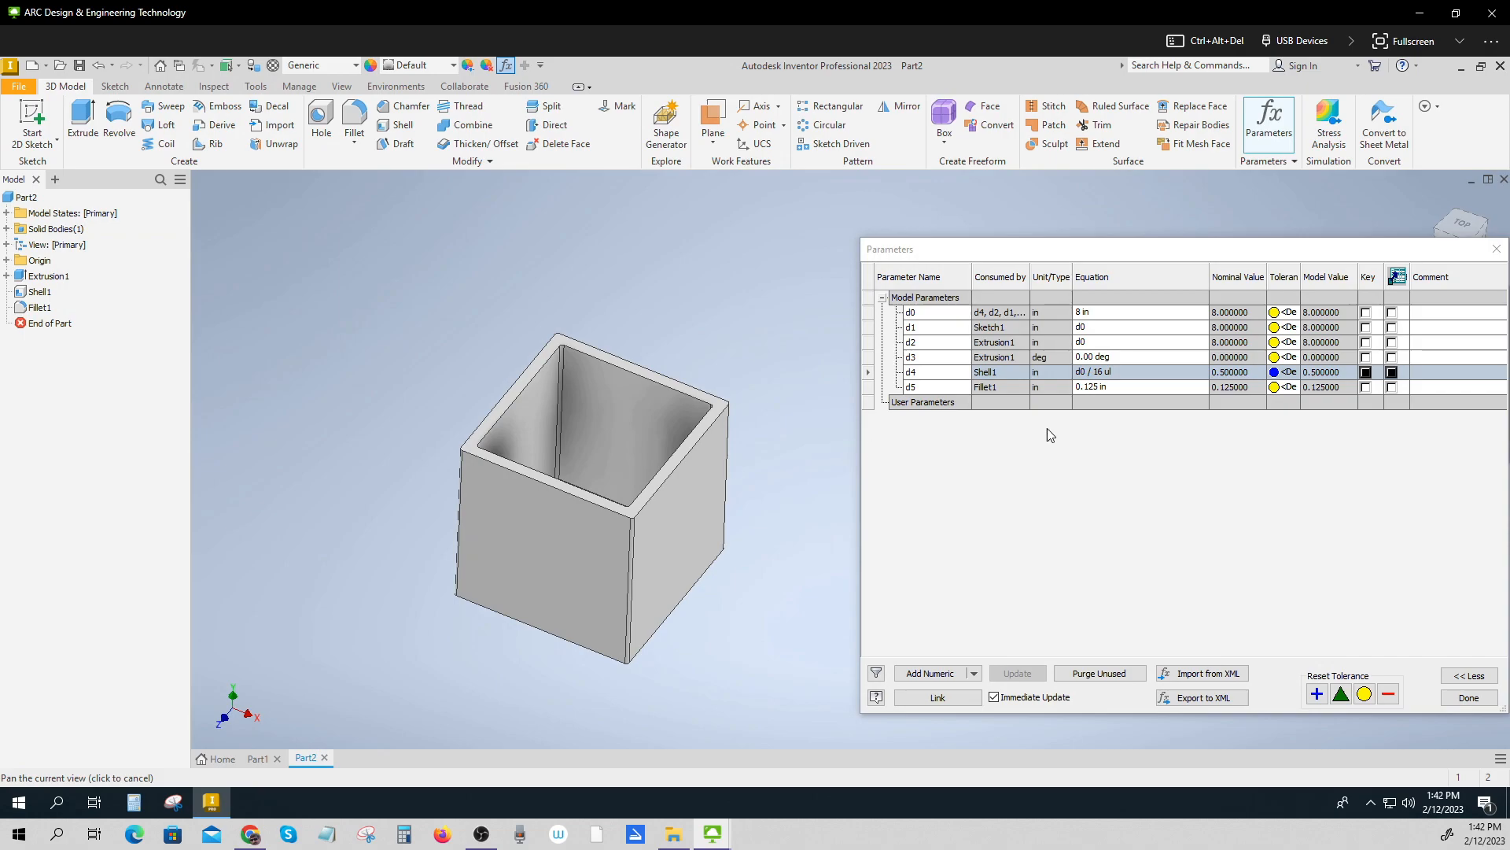
Set the fillet radius parameter d5 to 0.25 in and close the parameters table.
click(1115, 389)
text(0.25)
key(Return)
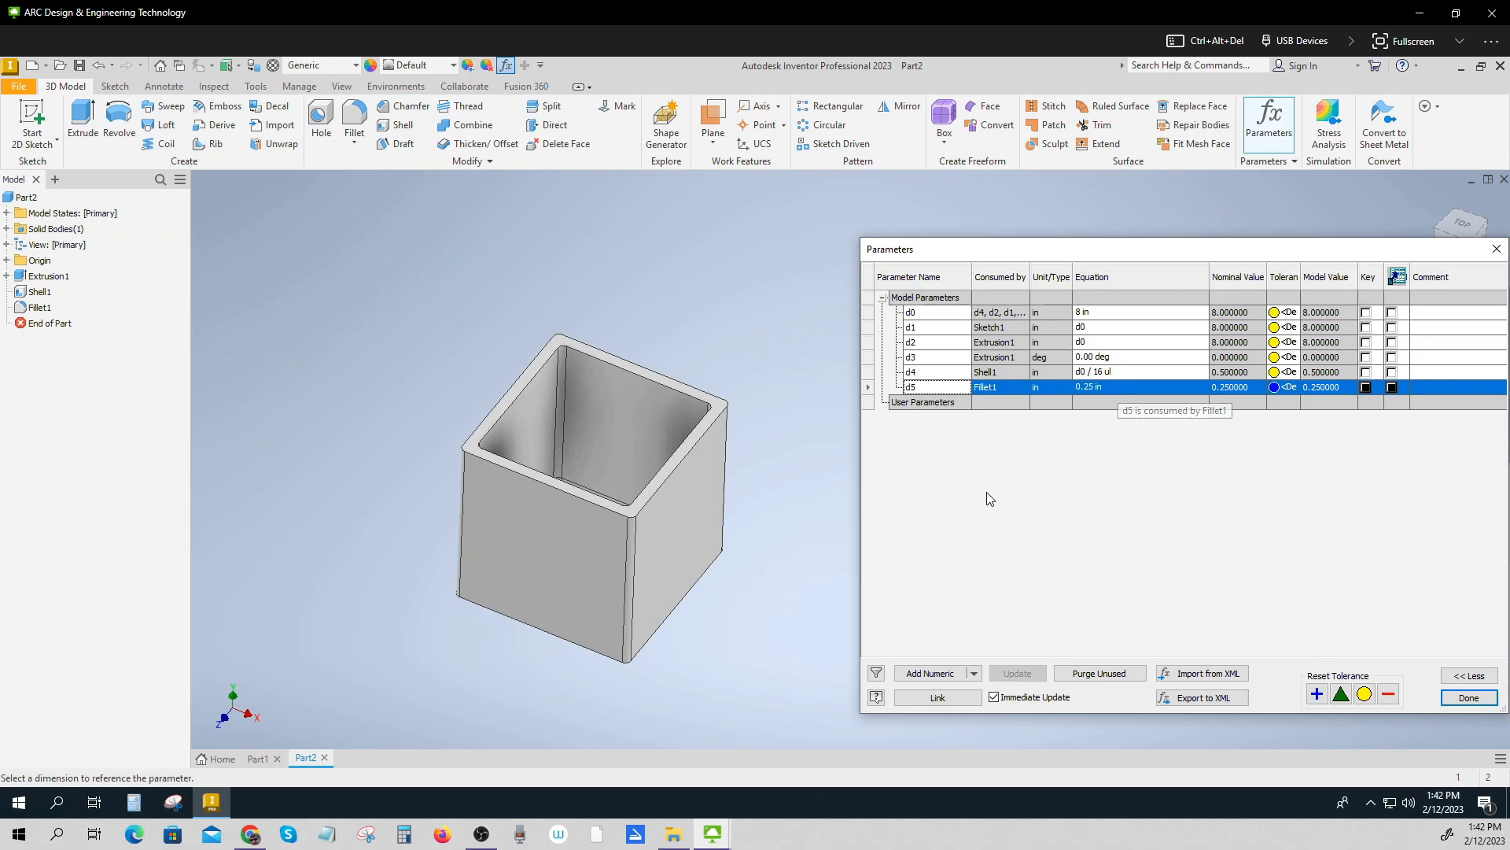
drag(1167, 256, 1091, 252)
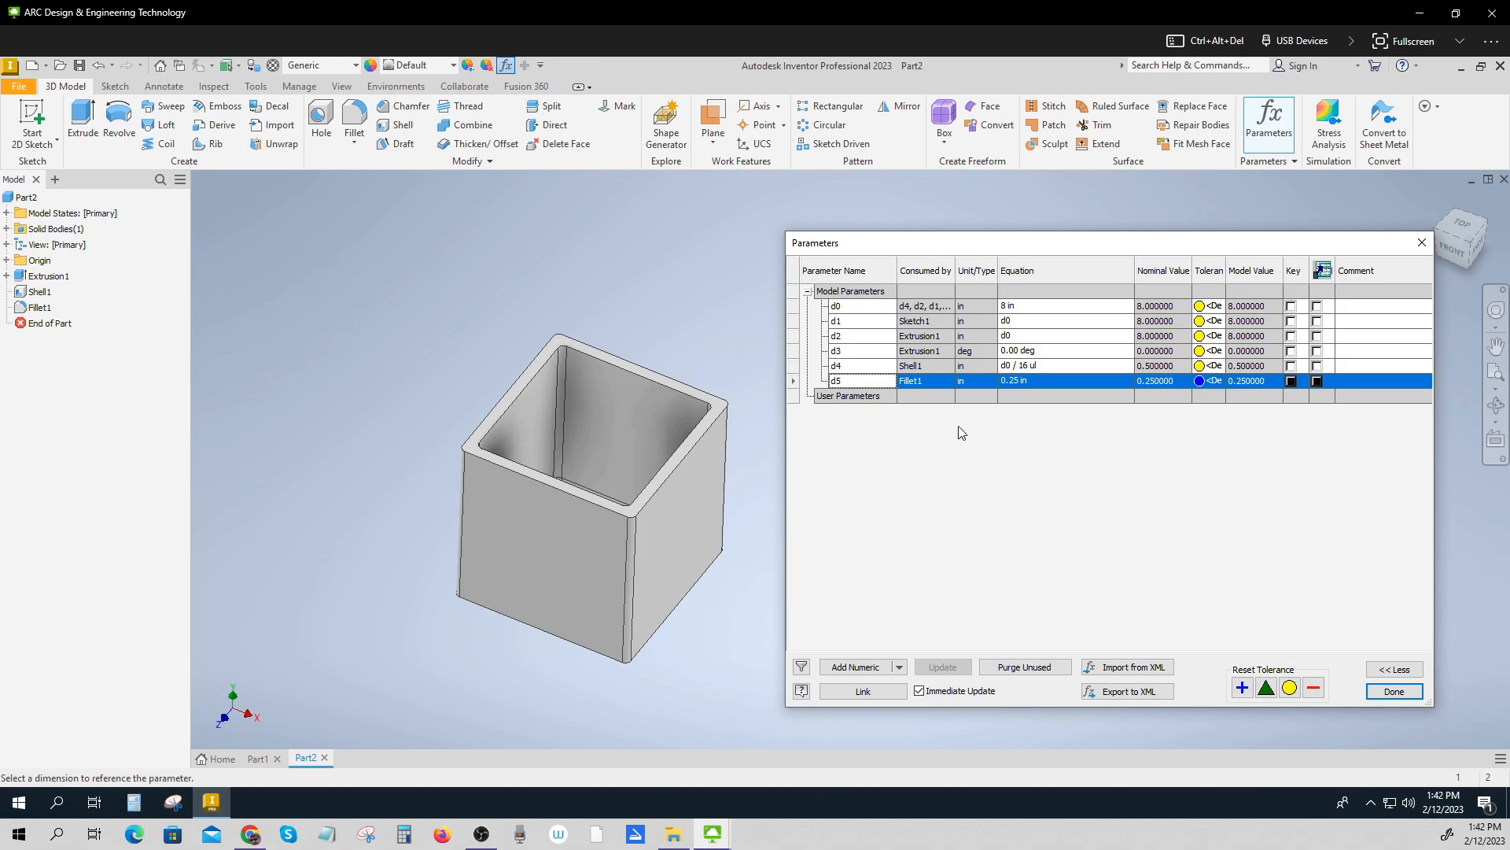
drag(1086, 251, 1145, 250)
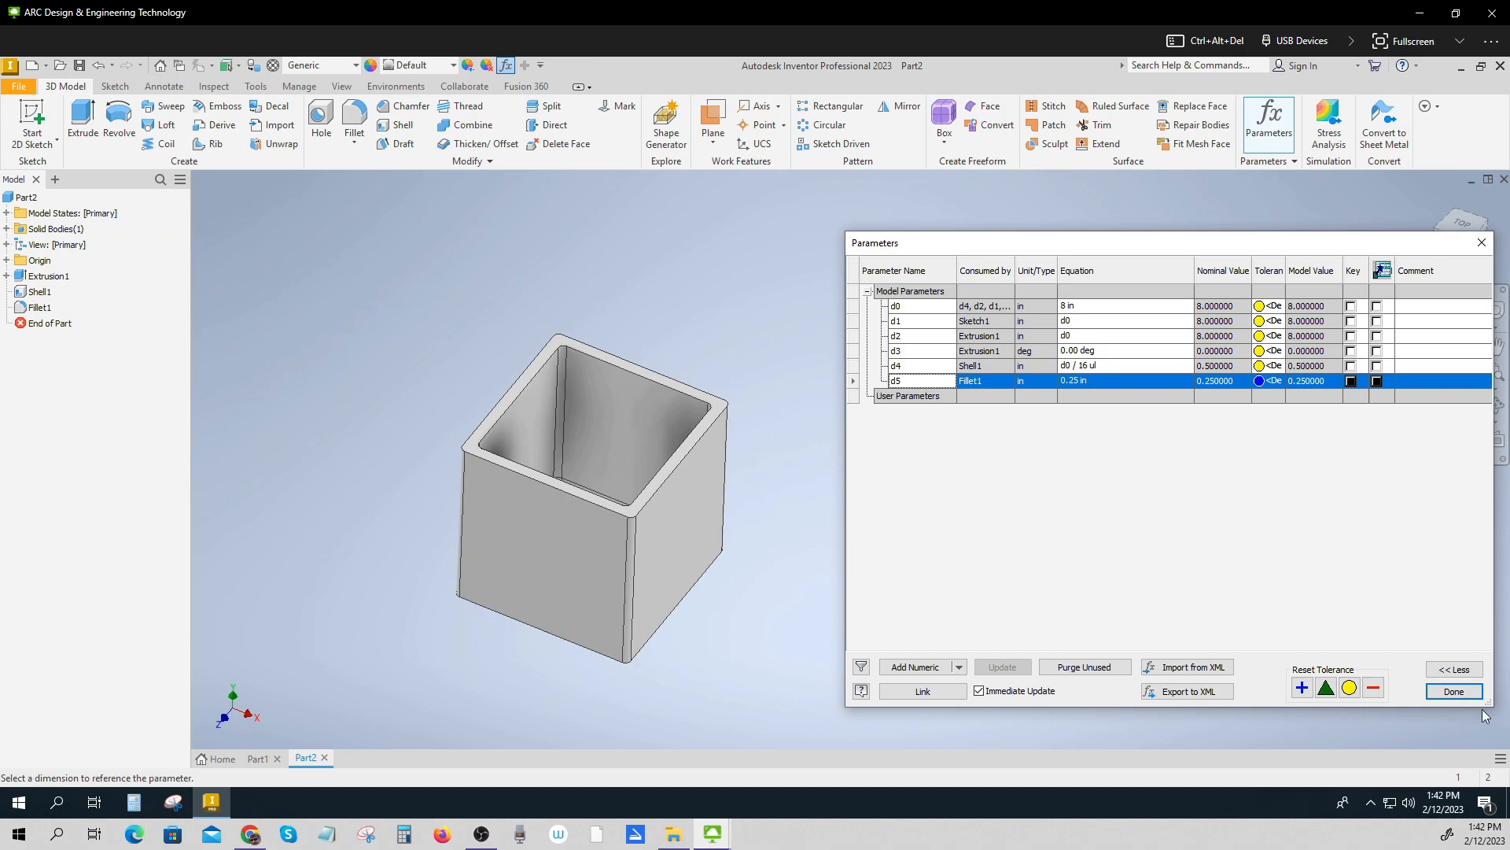
click(1455, 692)
middle_drag(736, 569, 790, 558)
scroll(790, 579, up, 3)
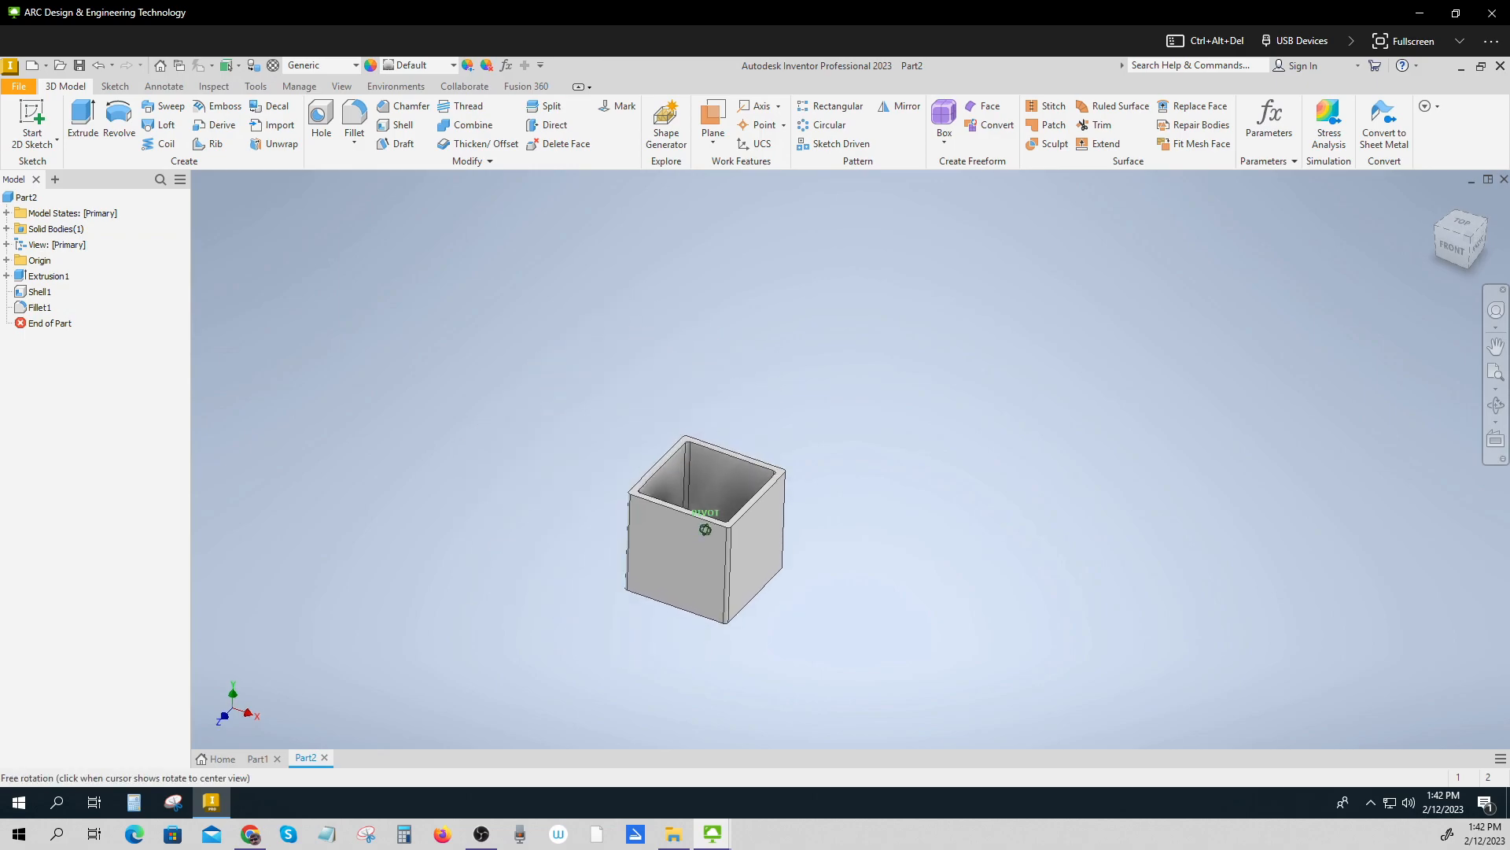
Preview the box in the Technical Illustration, Sketch Illustration, Watercolor and Wireframe visual styles, and restore Shaded with Edges.
click(342, 87)
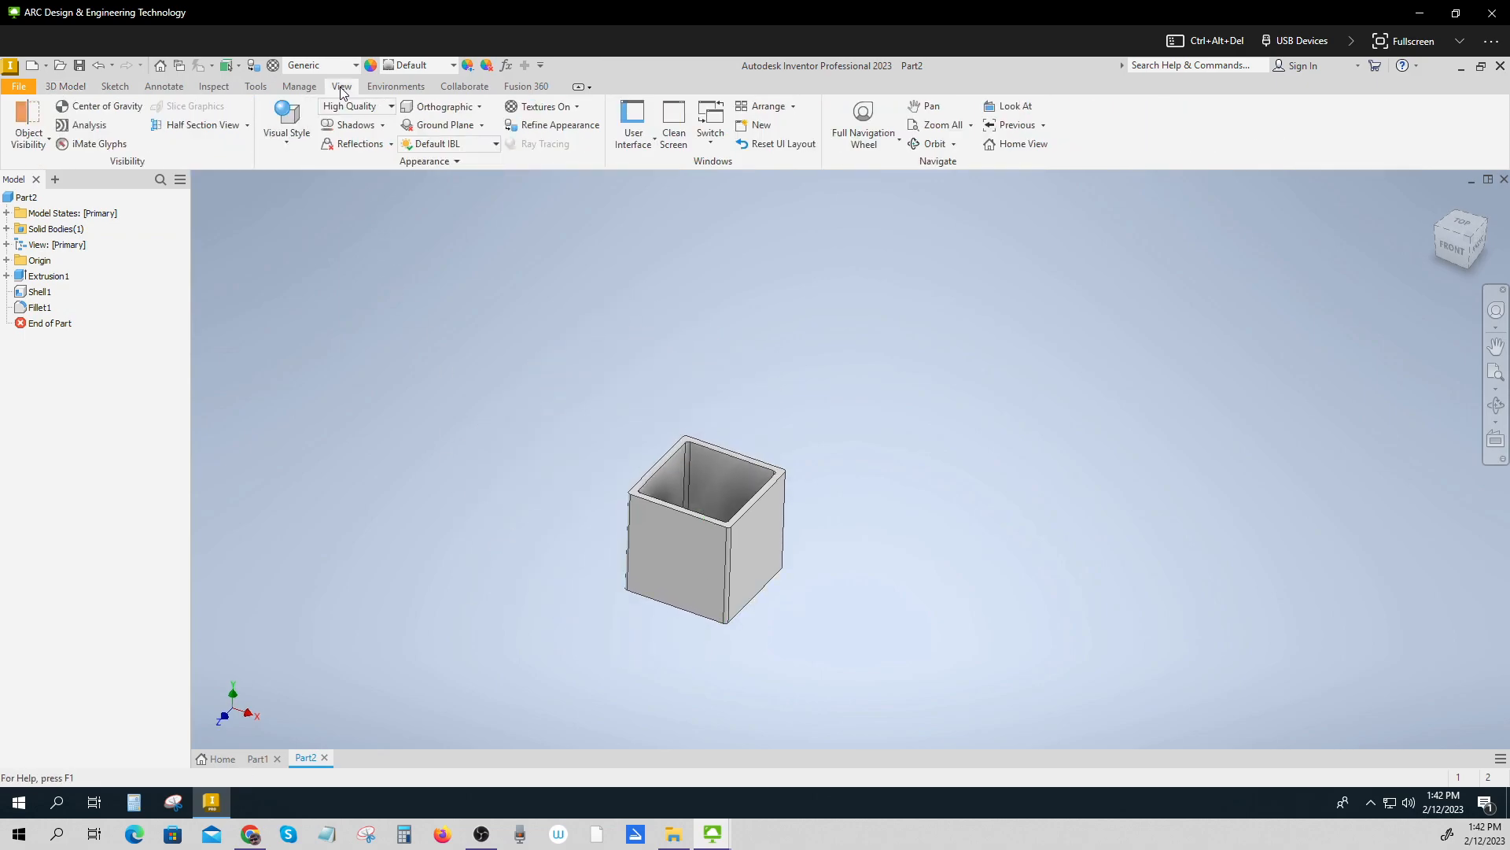
click(282, 145)
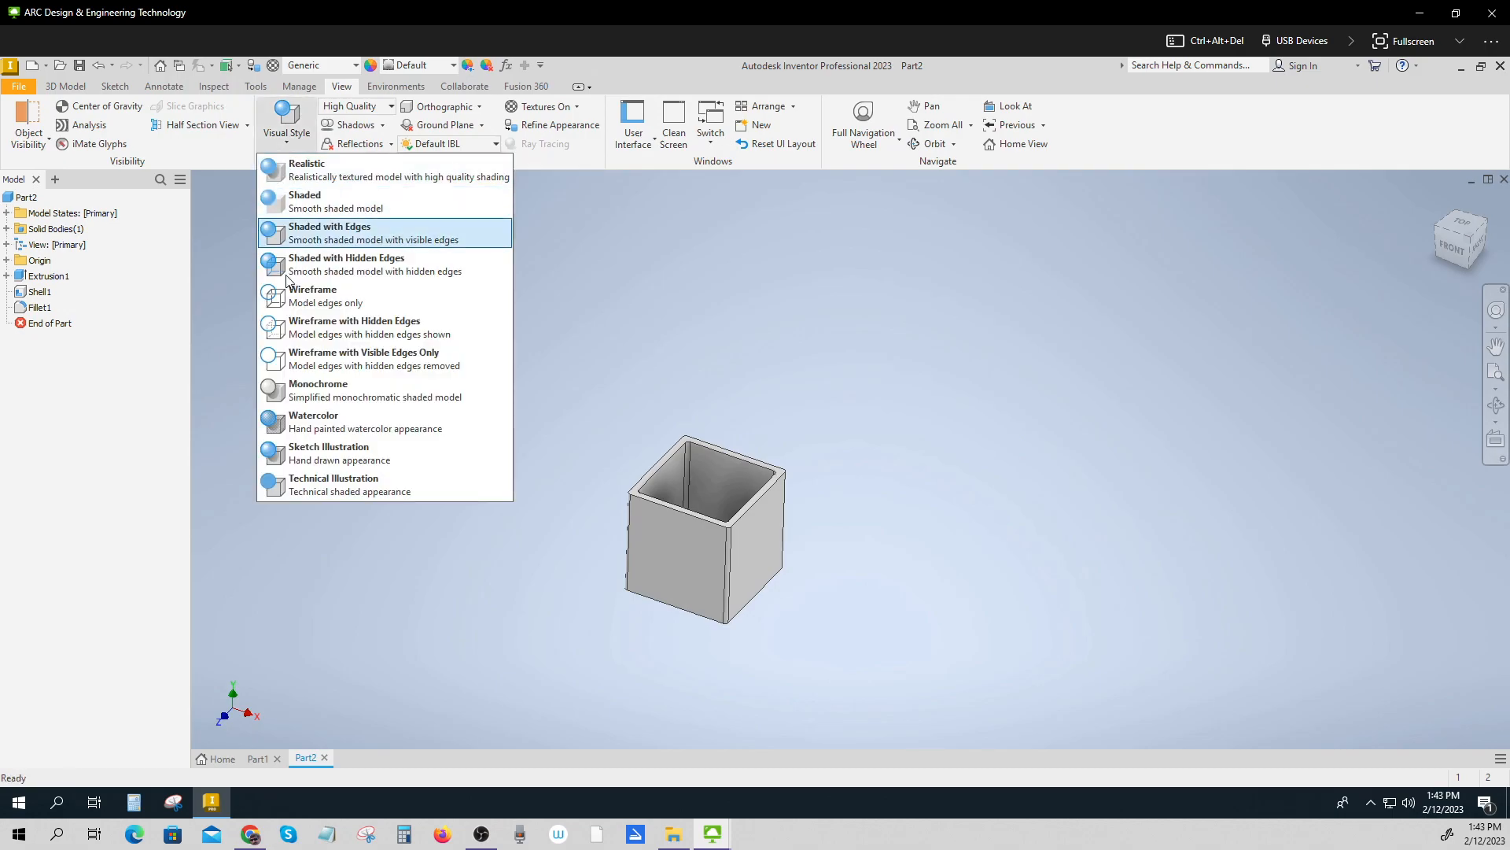
click(315, 482)
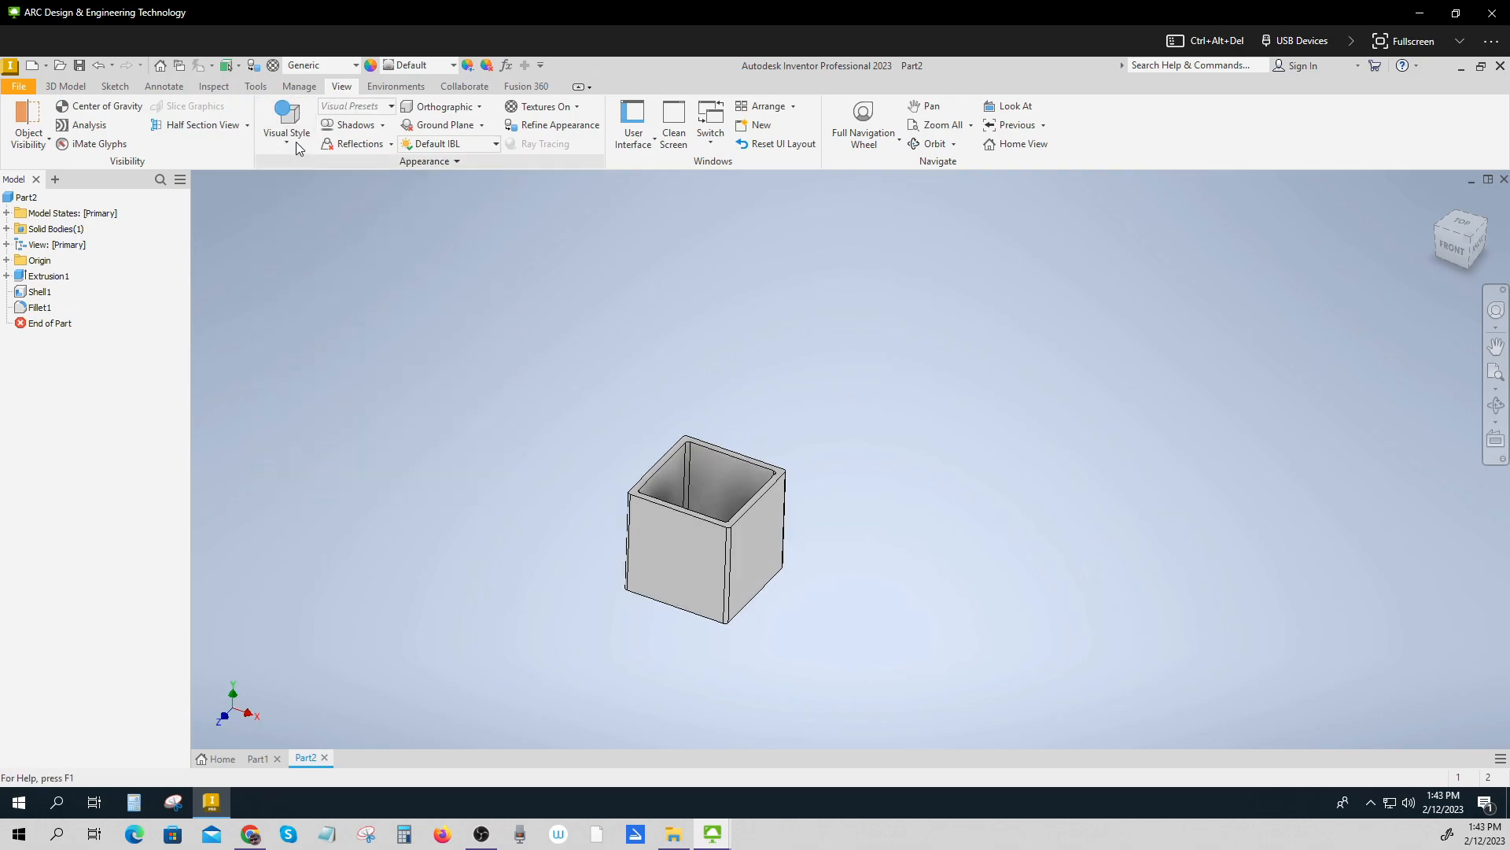
click(284, 129)
click(297, 452)
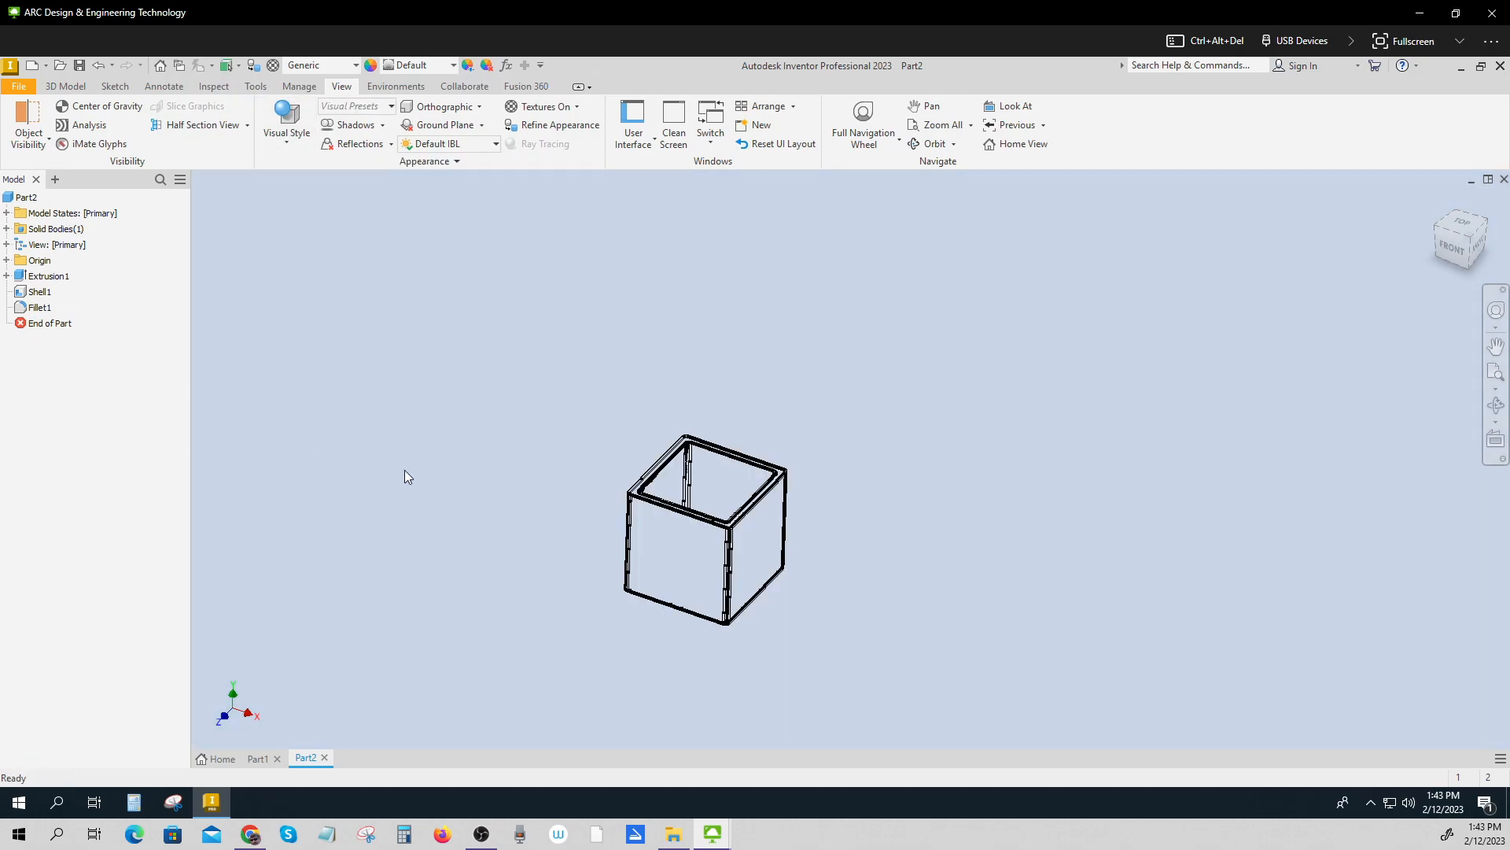
click(285, 130)
click(313, 428)
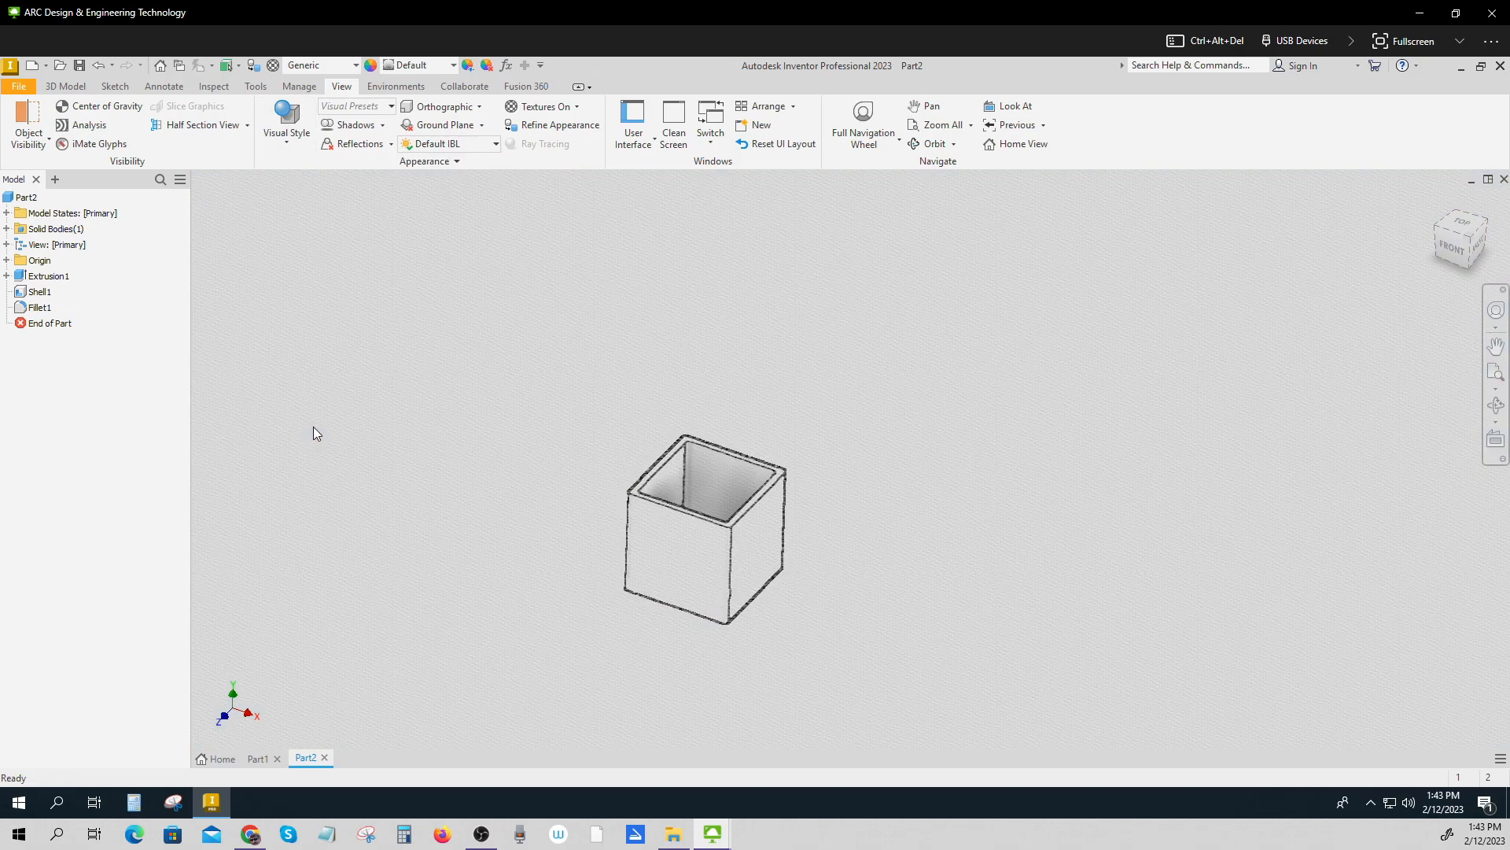
click(291, 147)
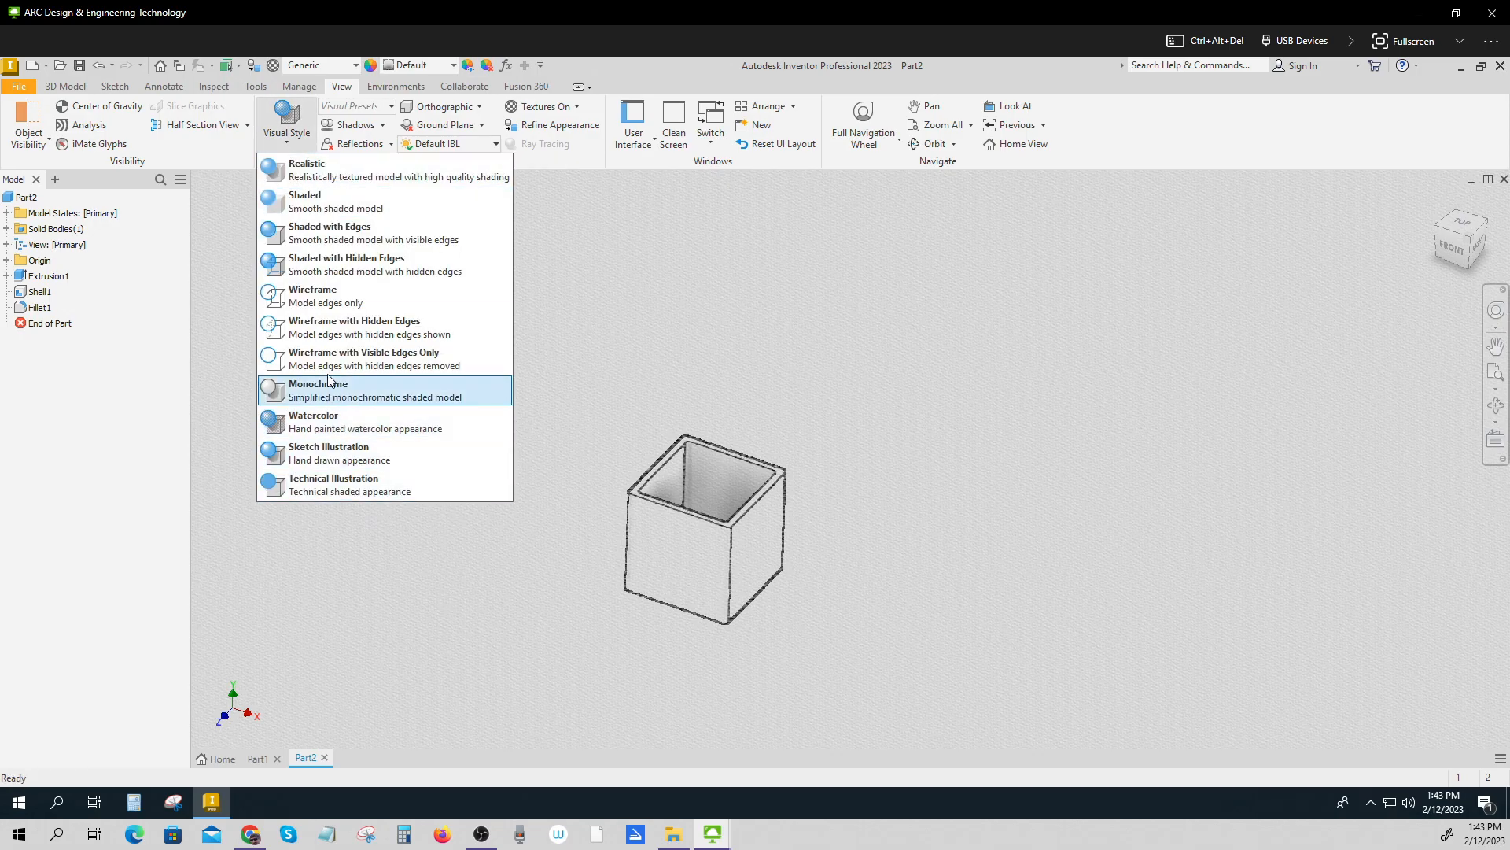
click(330, 296)
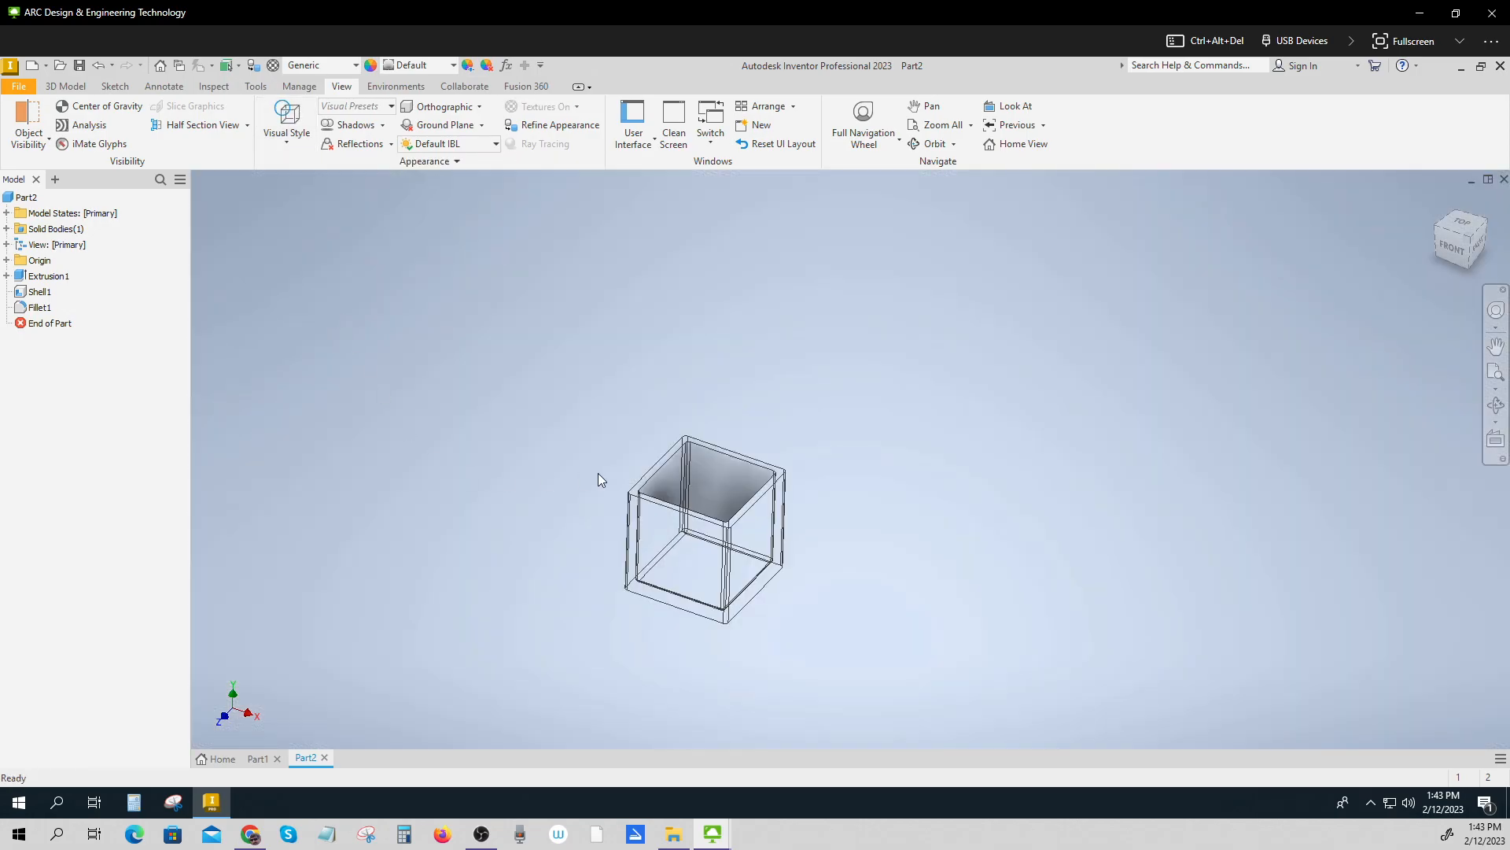
click(284, 141)
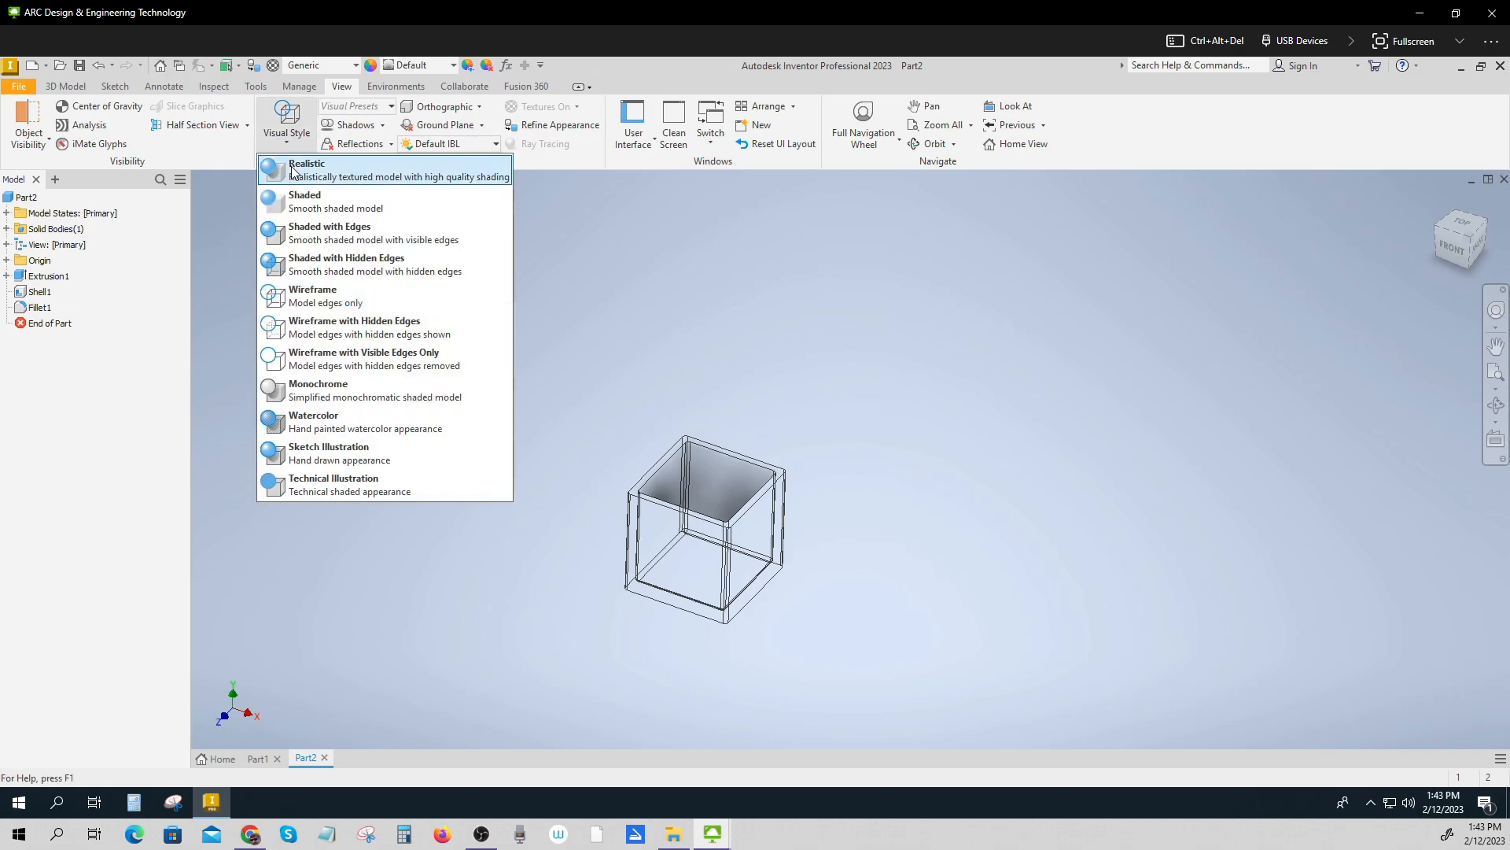
click(318, 236)
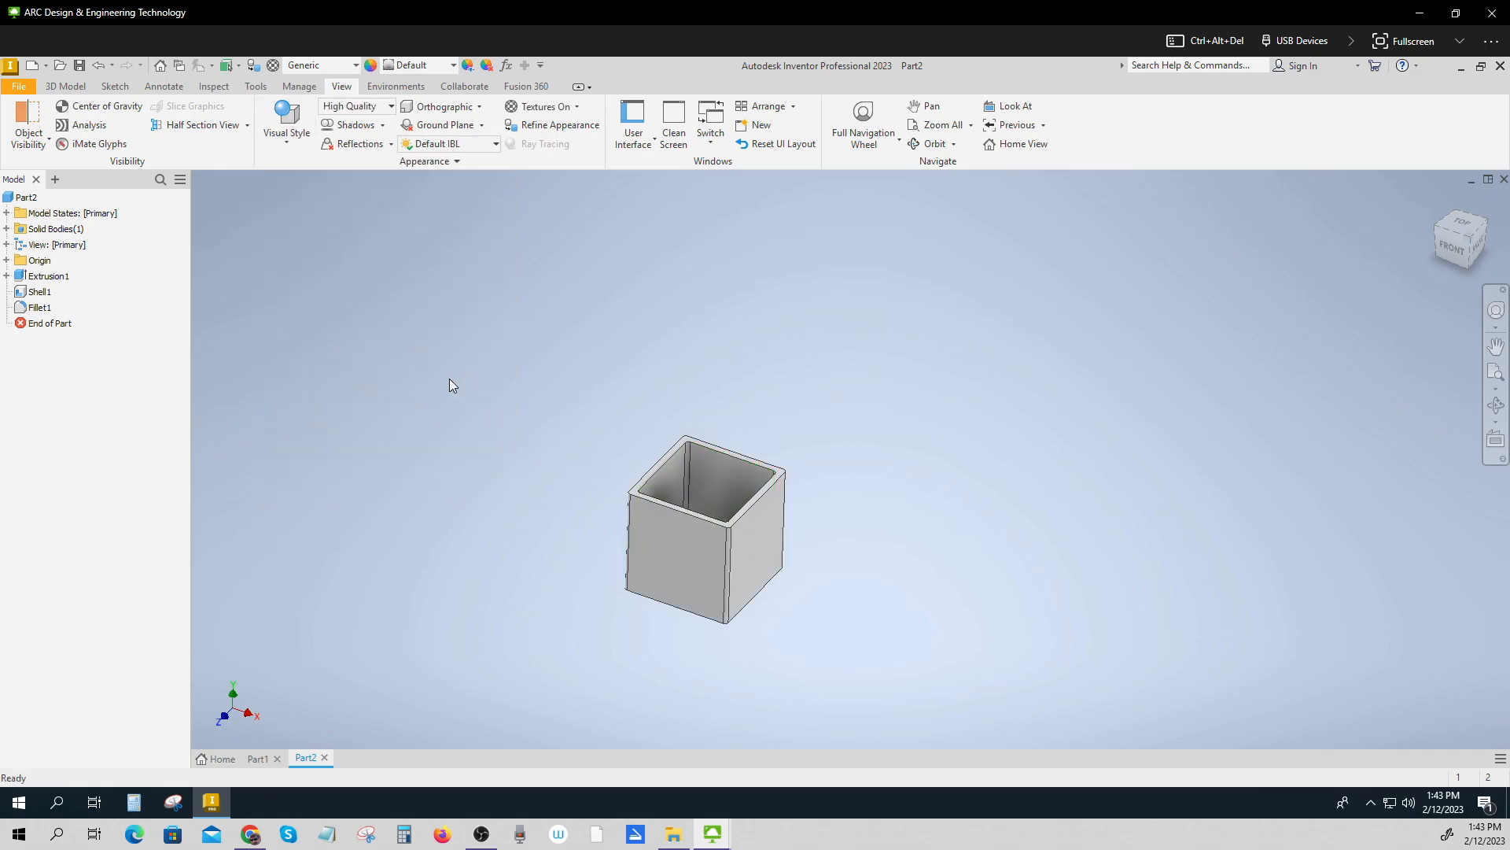
Assign the Copper, Alloy material from the Inventor Material Library to the box and close the material browser.
key(ctrl)
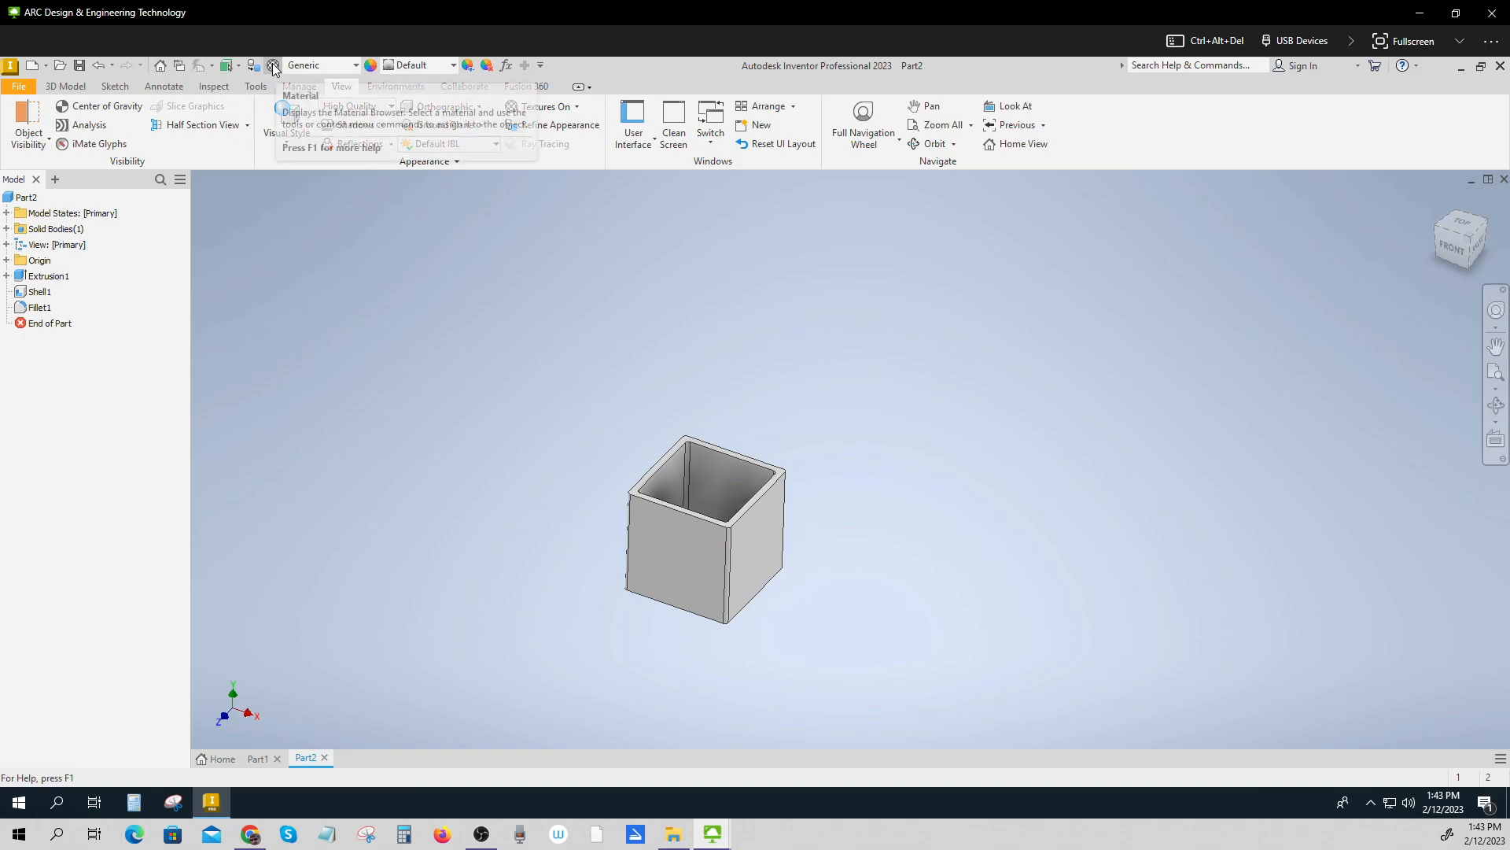
click(273, 65)
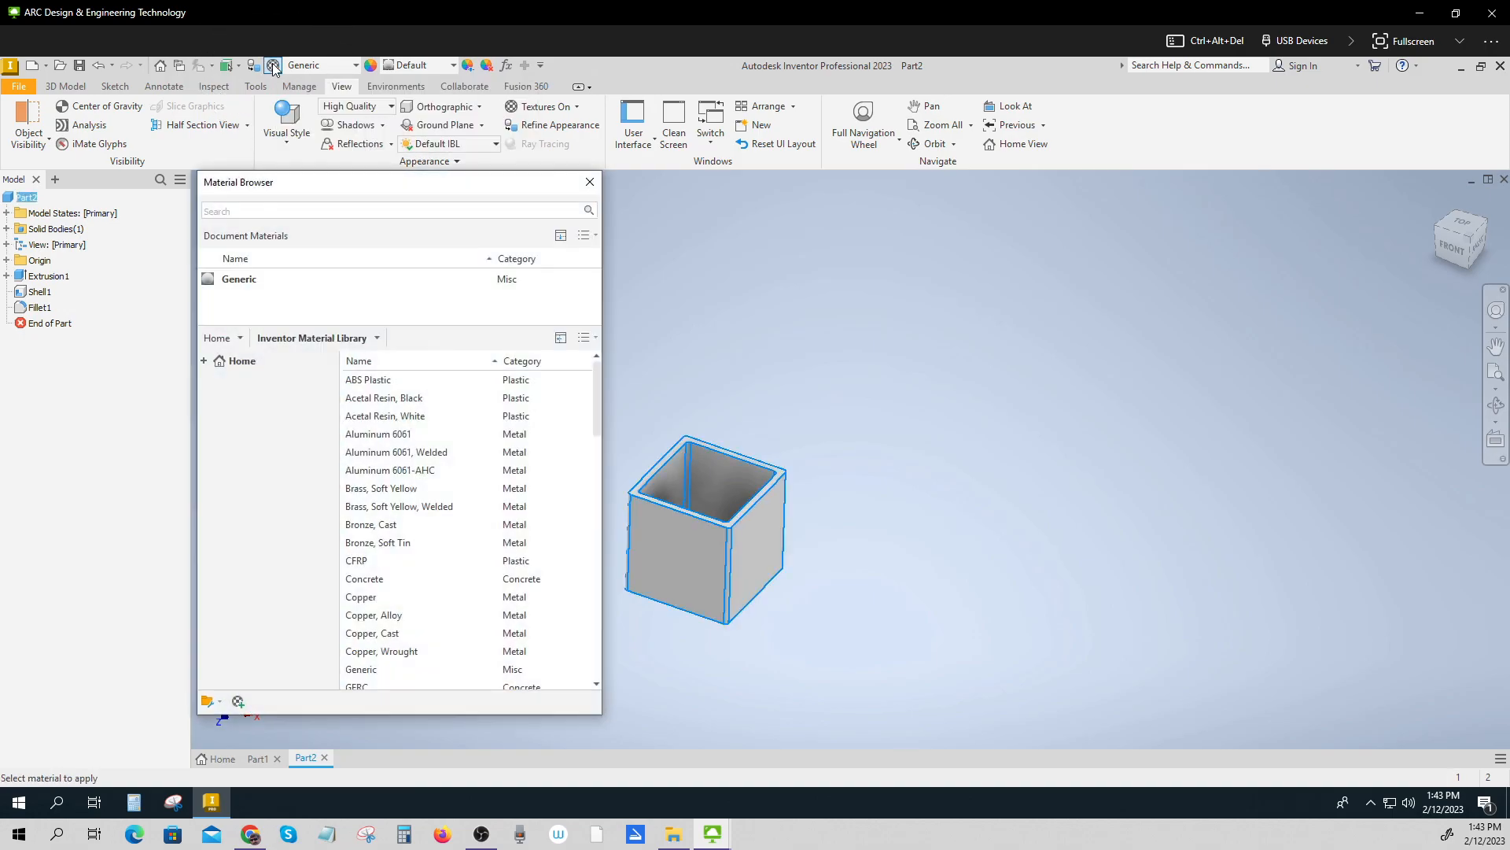
double_click(376, 622)
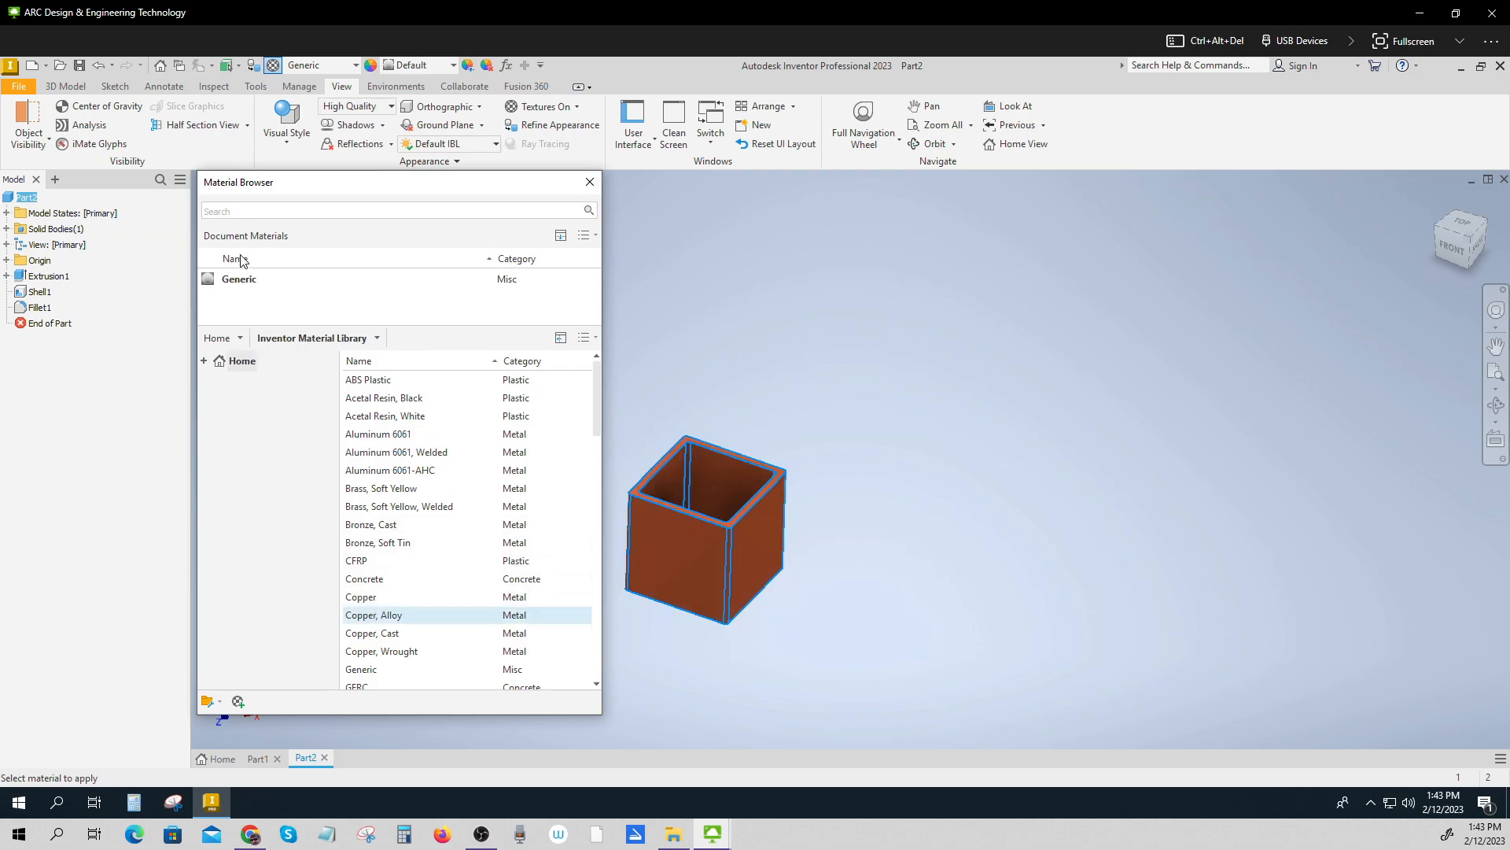
click(567, 616)
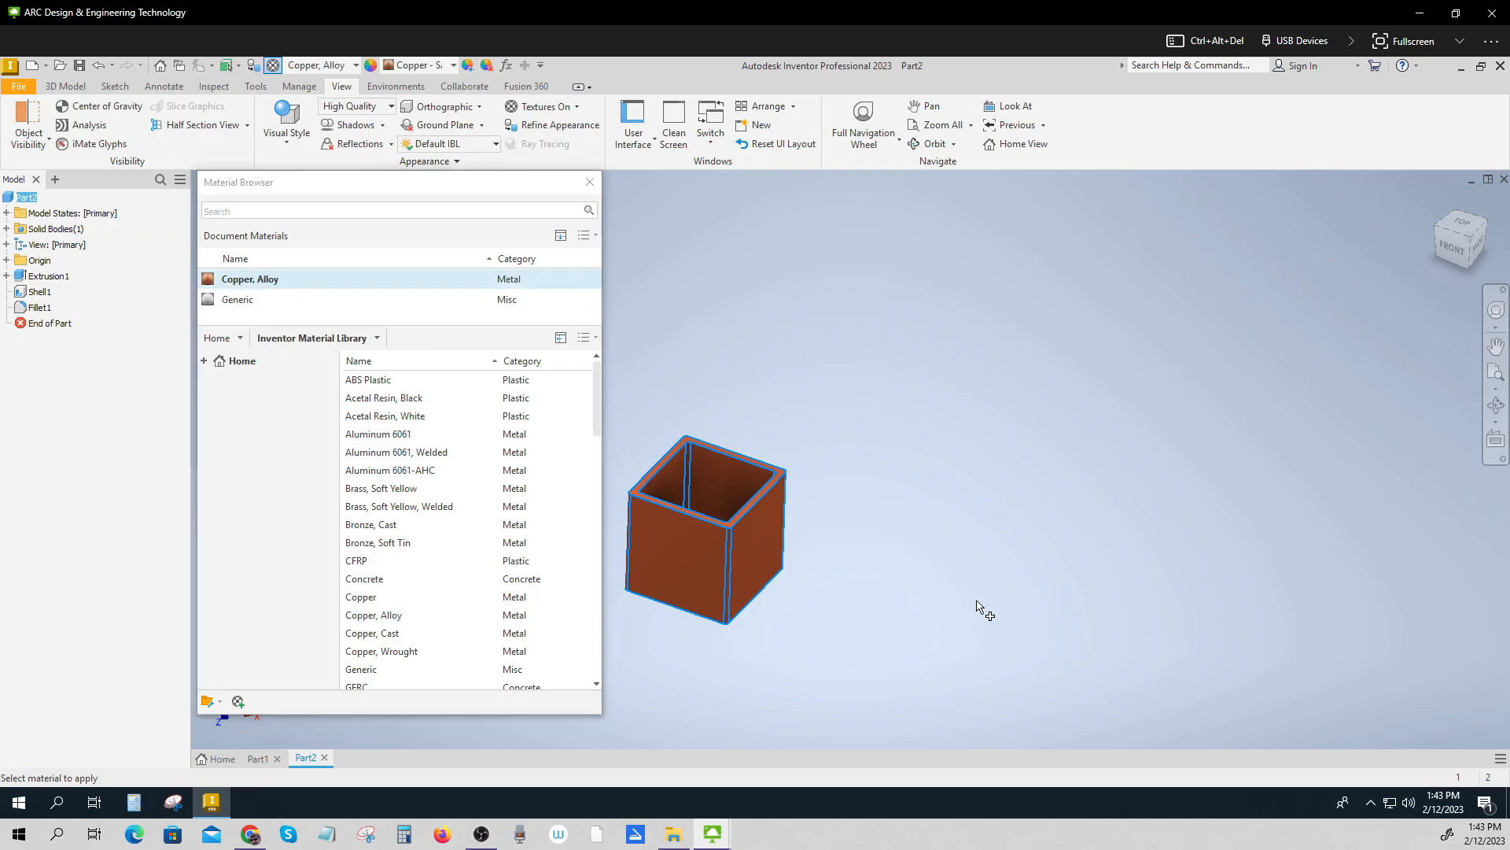
click(590, 182)
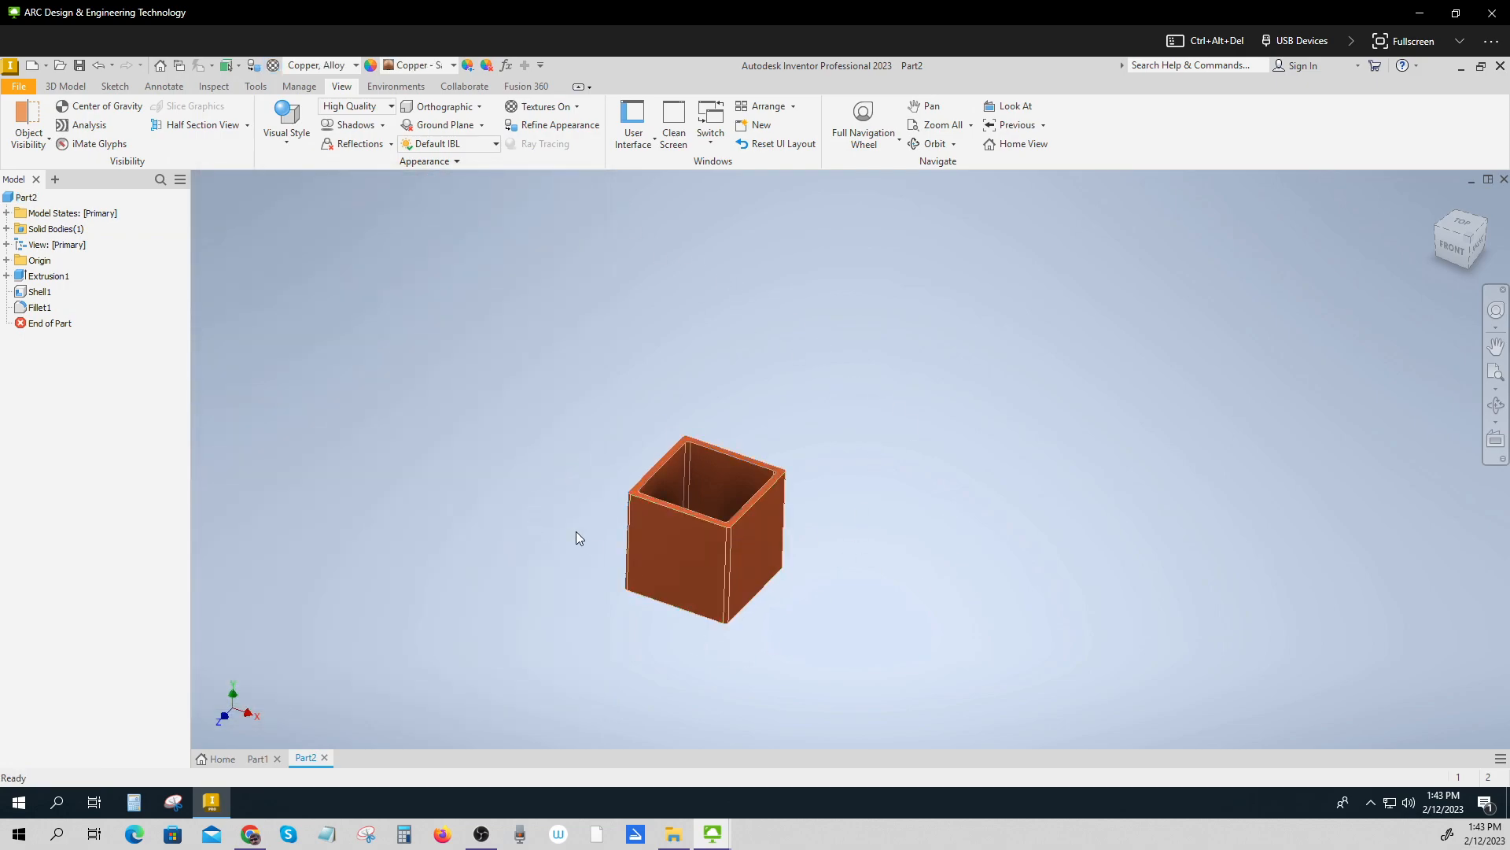
scroll(586, 554, down, 5)
scroll(599, 563, up, 3)
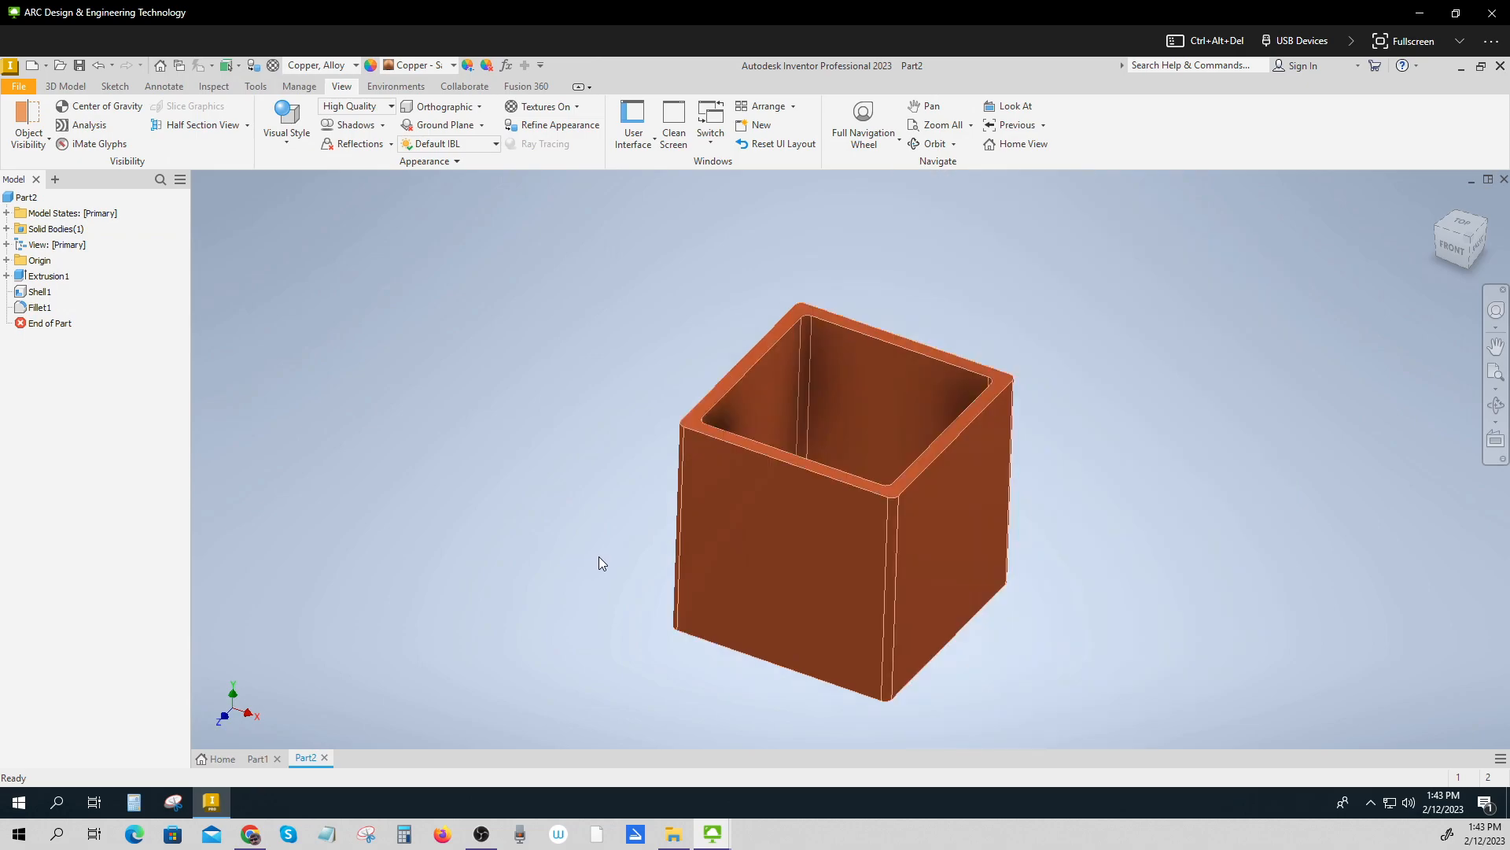
shift+middle_drag(606, 555, 600, 516)
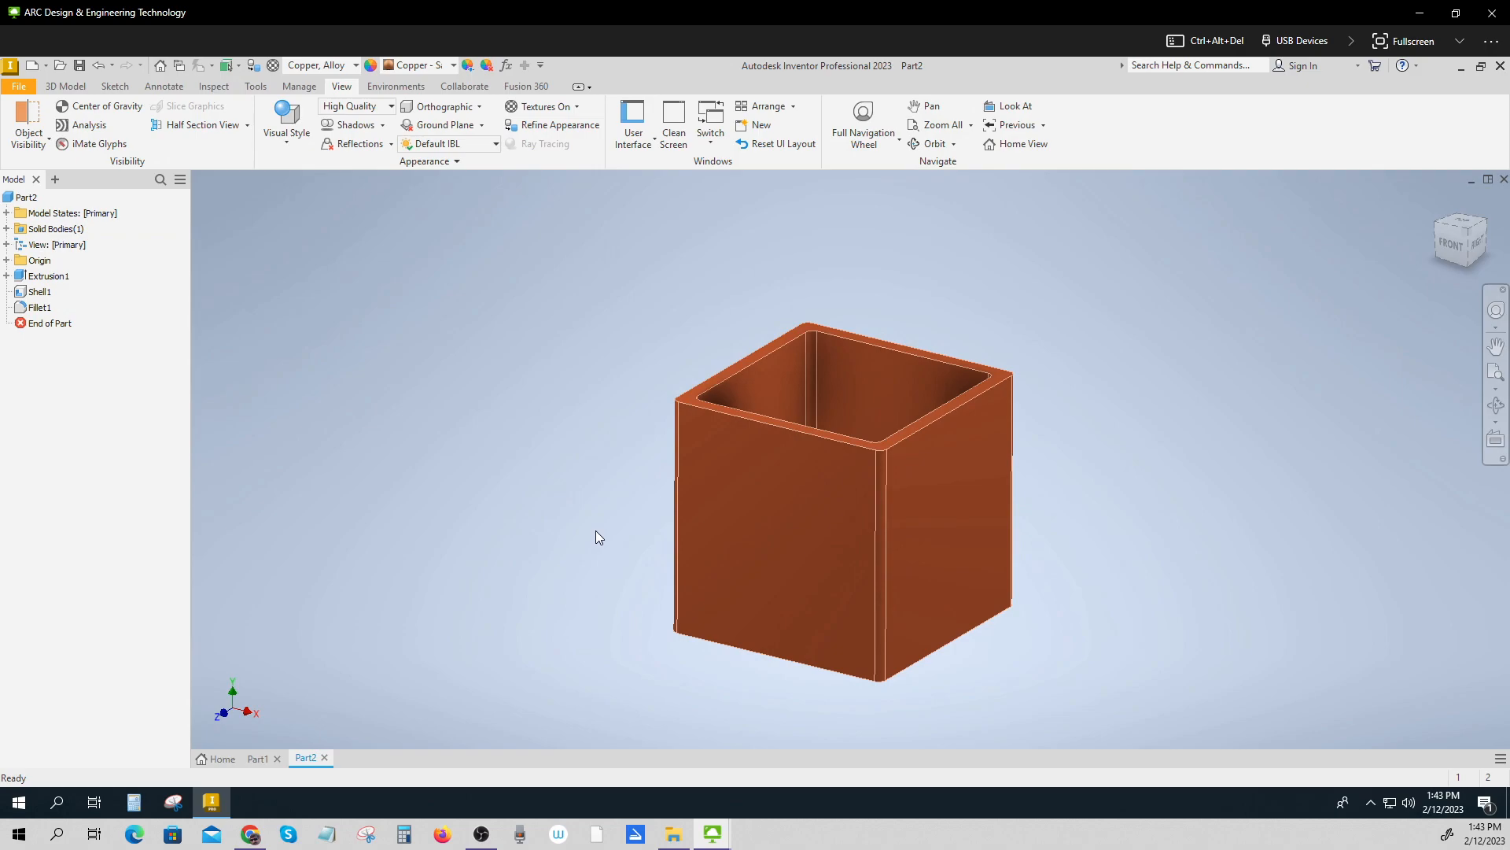
mouse_move(601, 424)
middle_down()
mouse_move(603, 488)
mouse_move(598, 404)
middle_up()
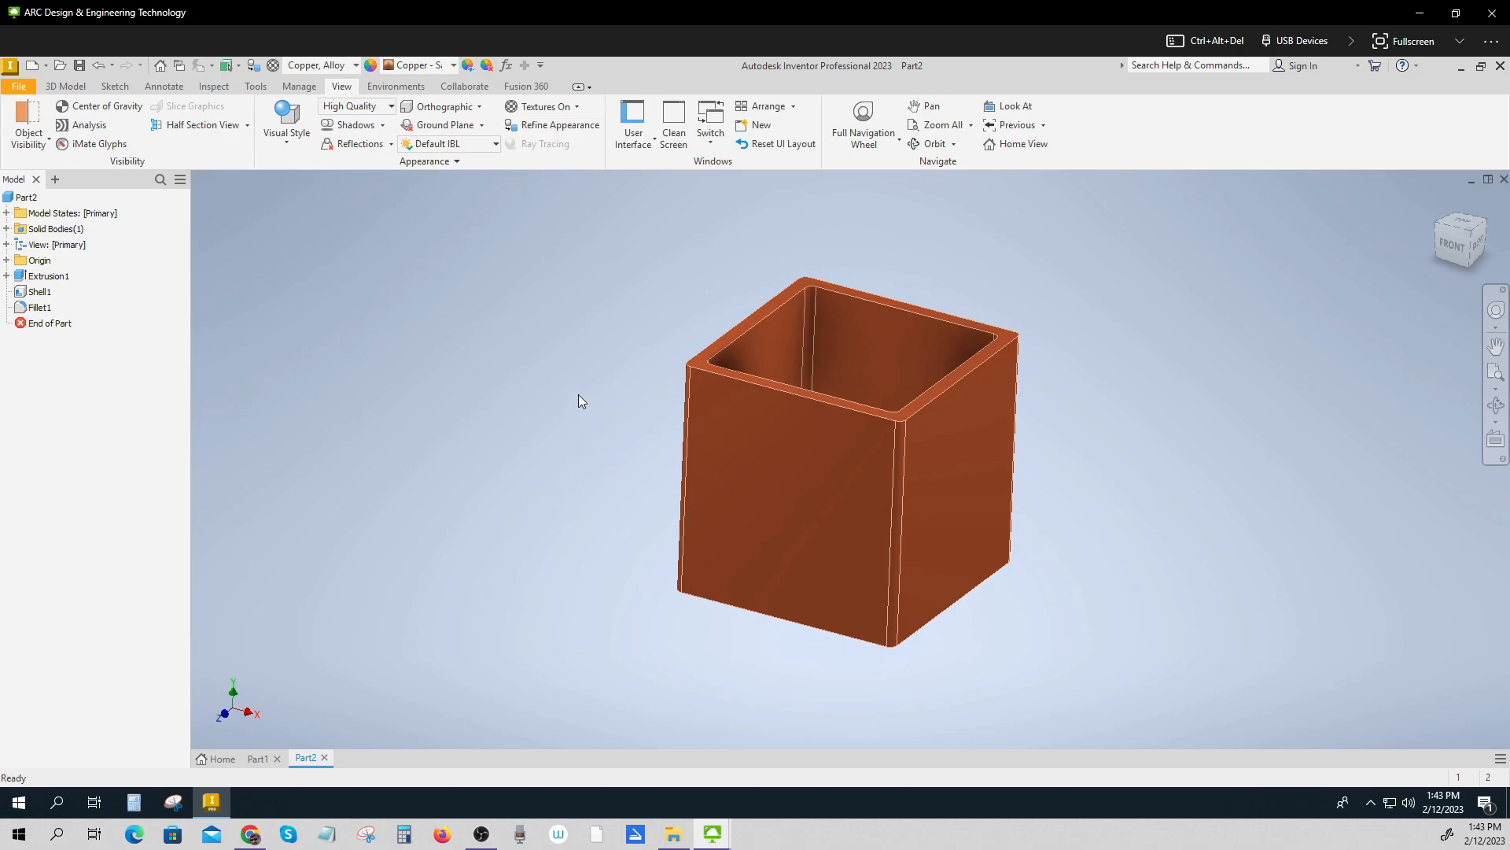
Return the sheet metal box in Part1 from its flat pattern to the folded model and switch back to Part2.
click(259, 758)
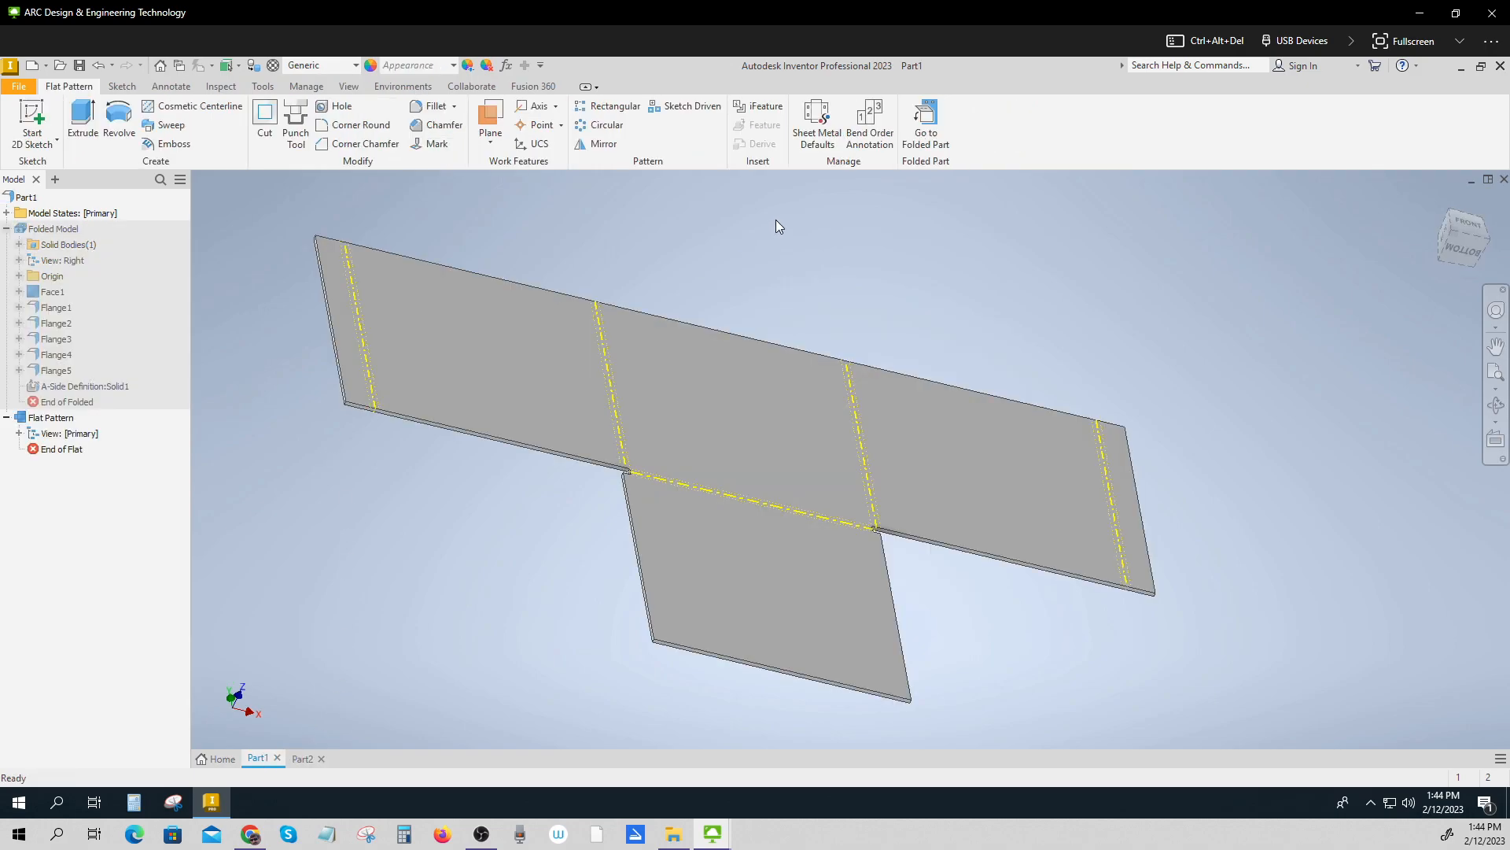
click(911, 126)
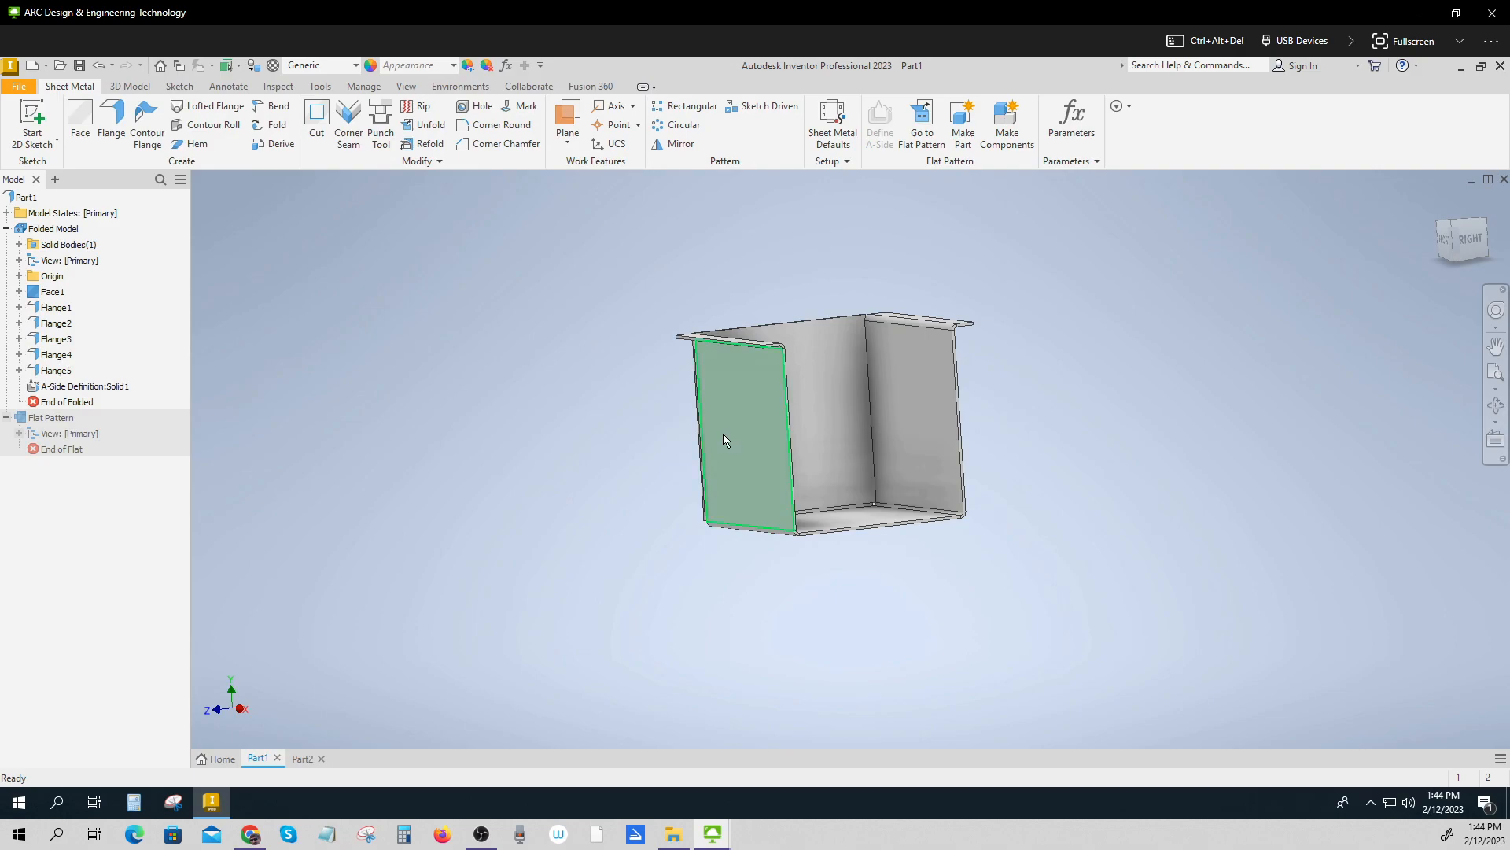
click(303, 758)
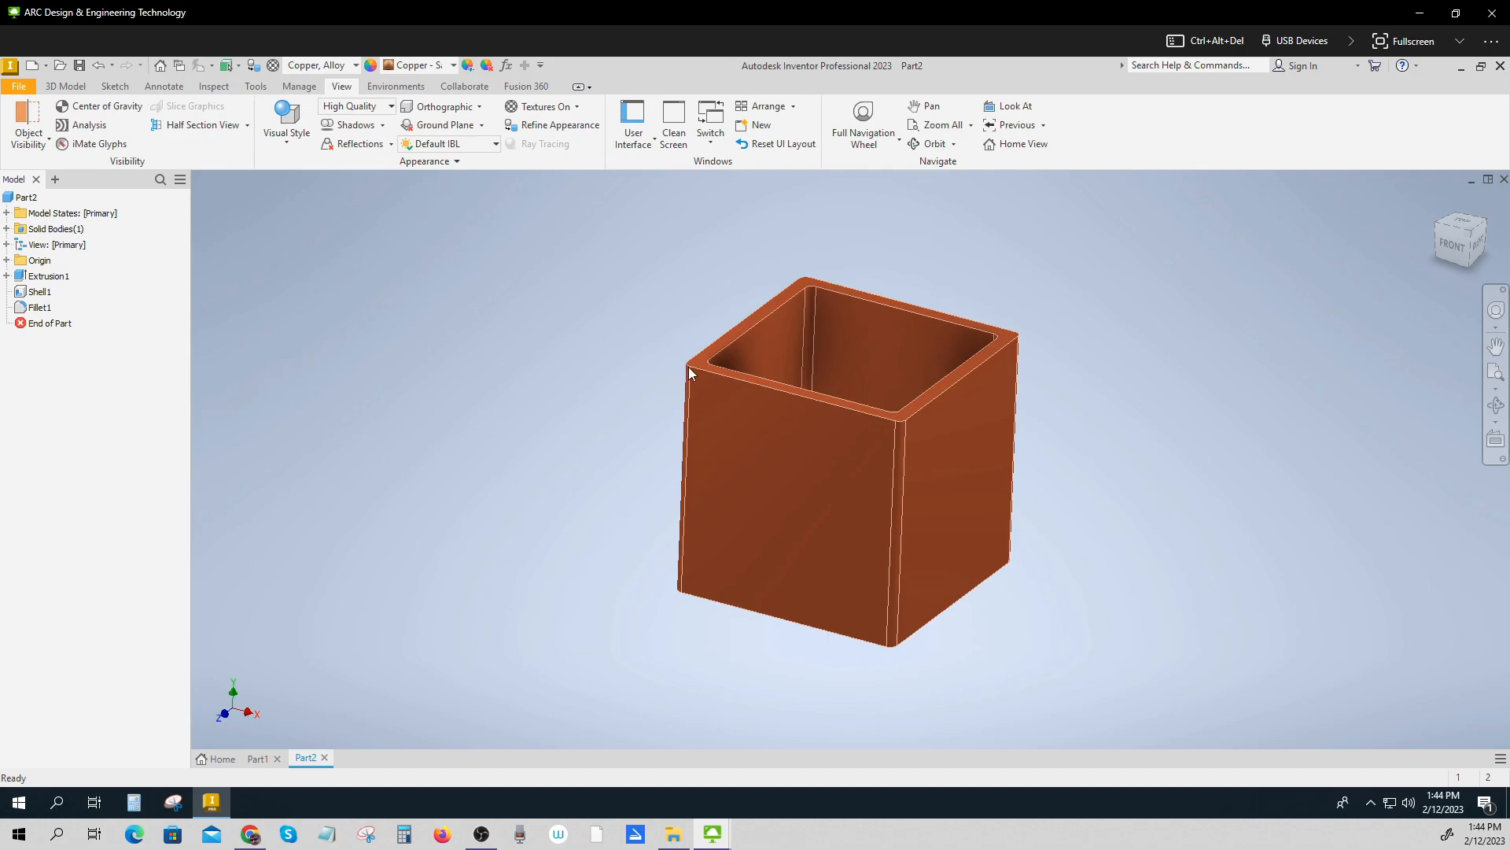
Inspect the copper box in Part2 from several angles, including its open rim, filleted vertical corners and underside.
click(749, 332)
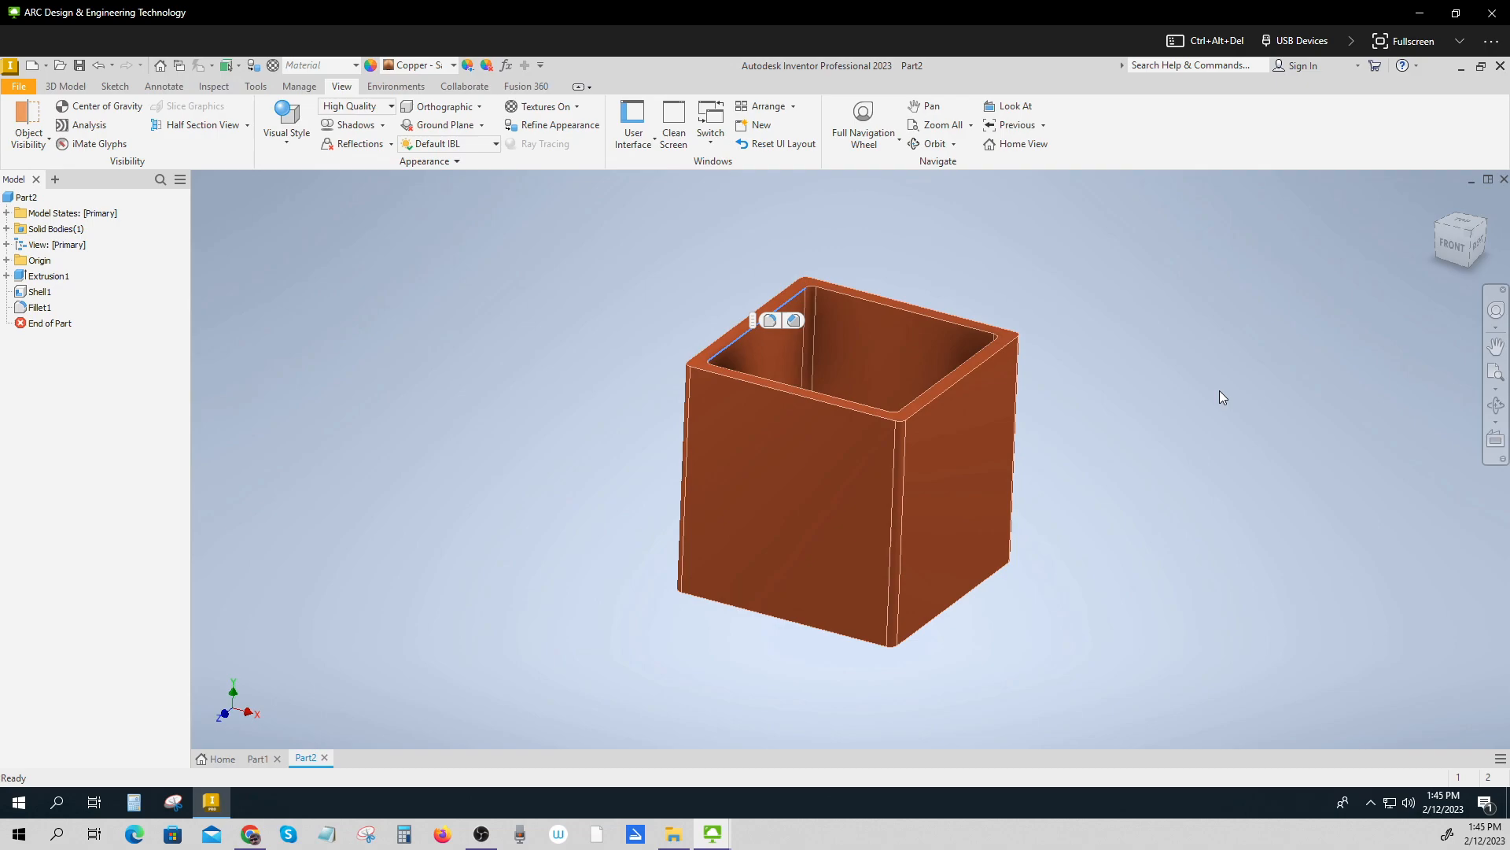
click(1196, 385)
scroll(1153, 447, down, 2)
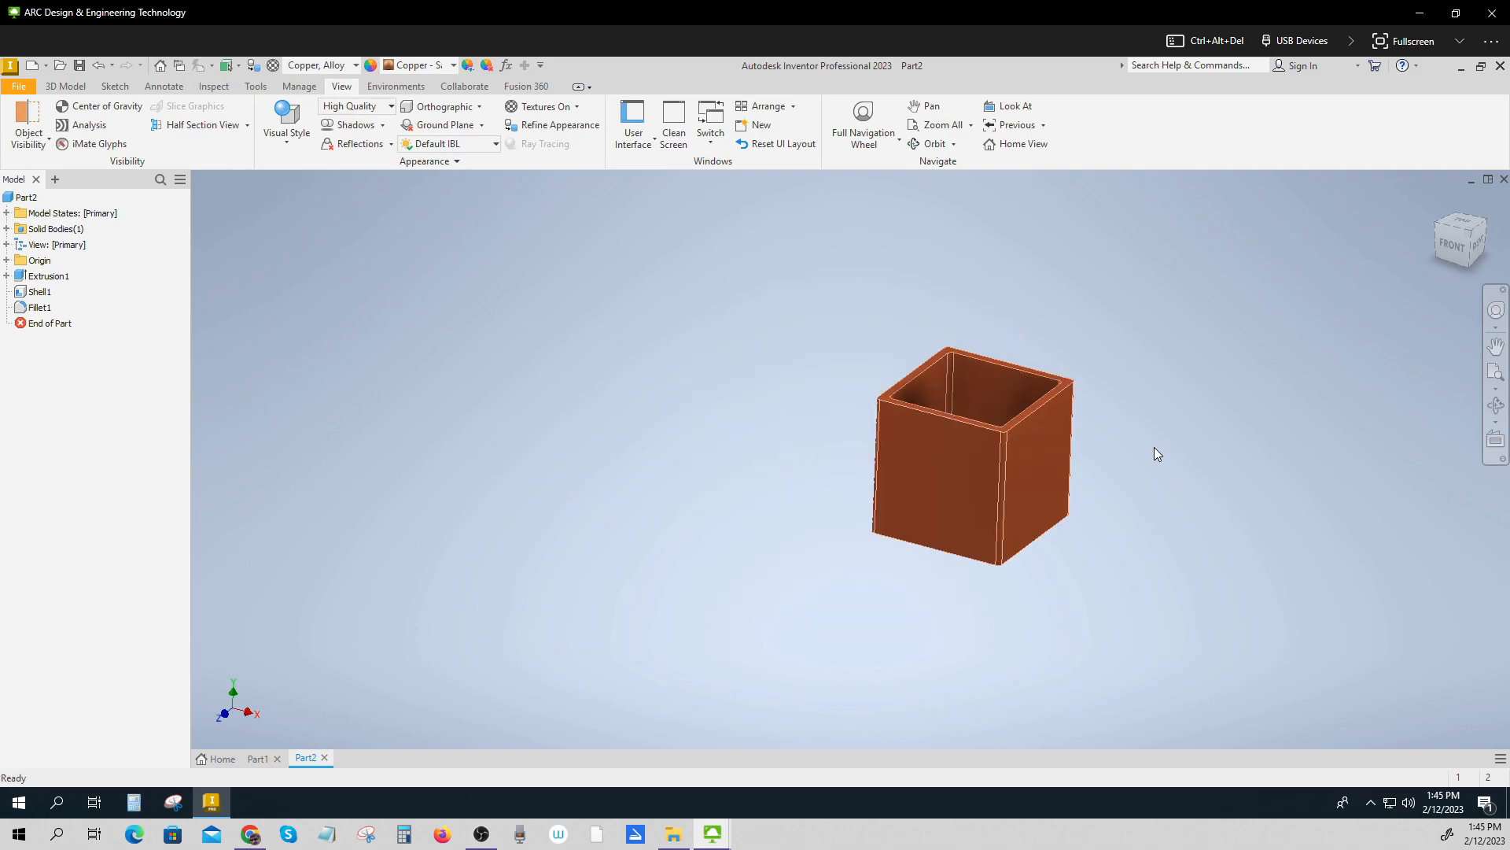
scroll(1153, 447, up, 6)
scroll(1060, 448, down, 2)
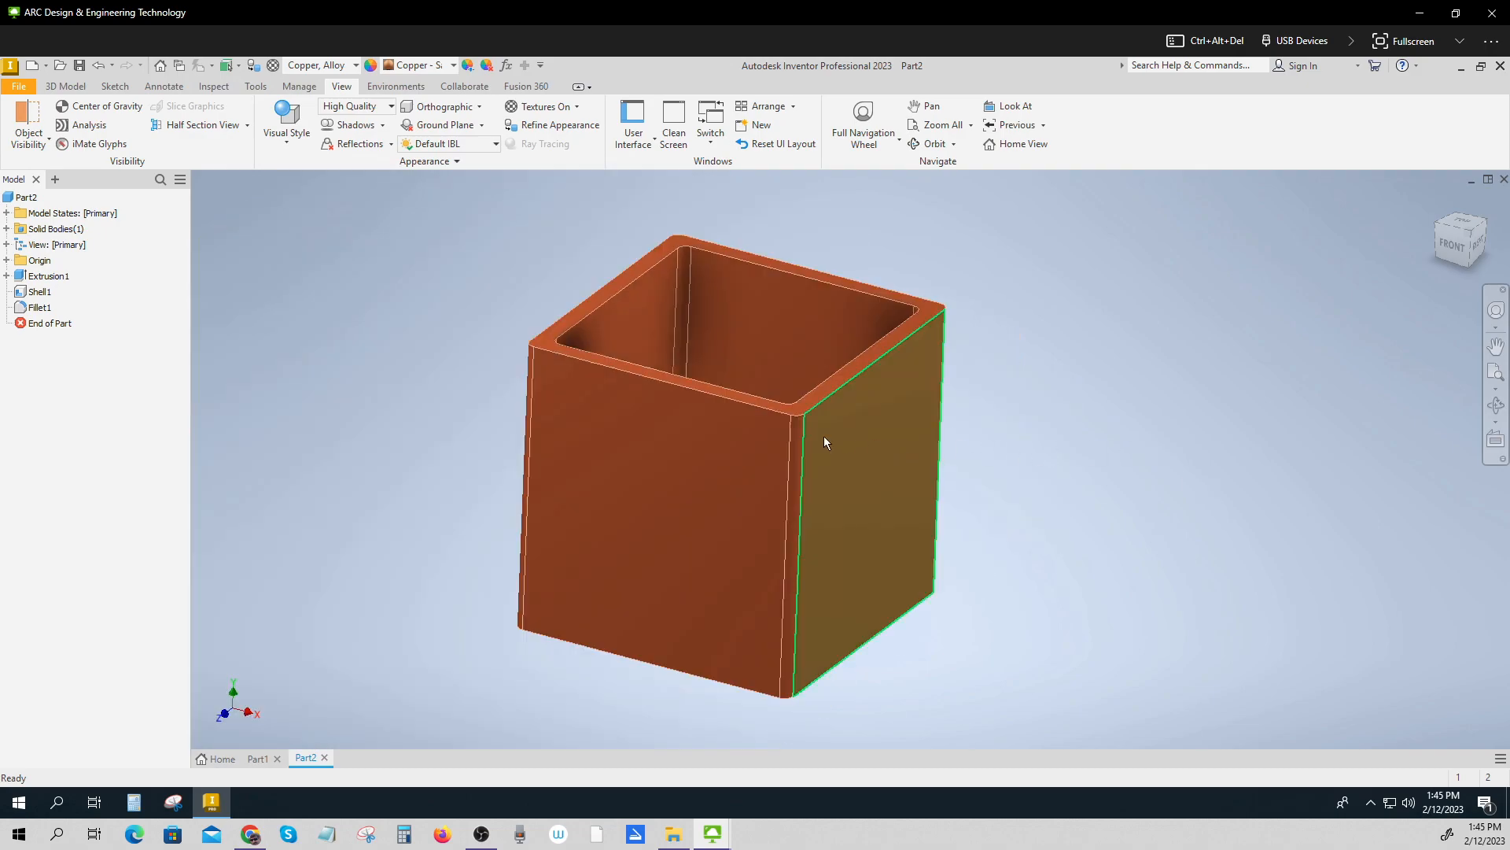
scroll(1074, 474, up, 4)
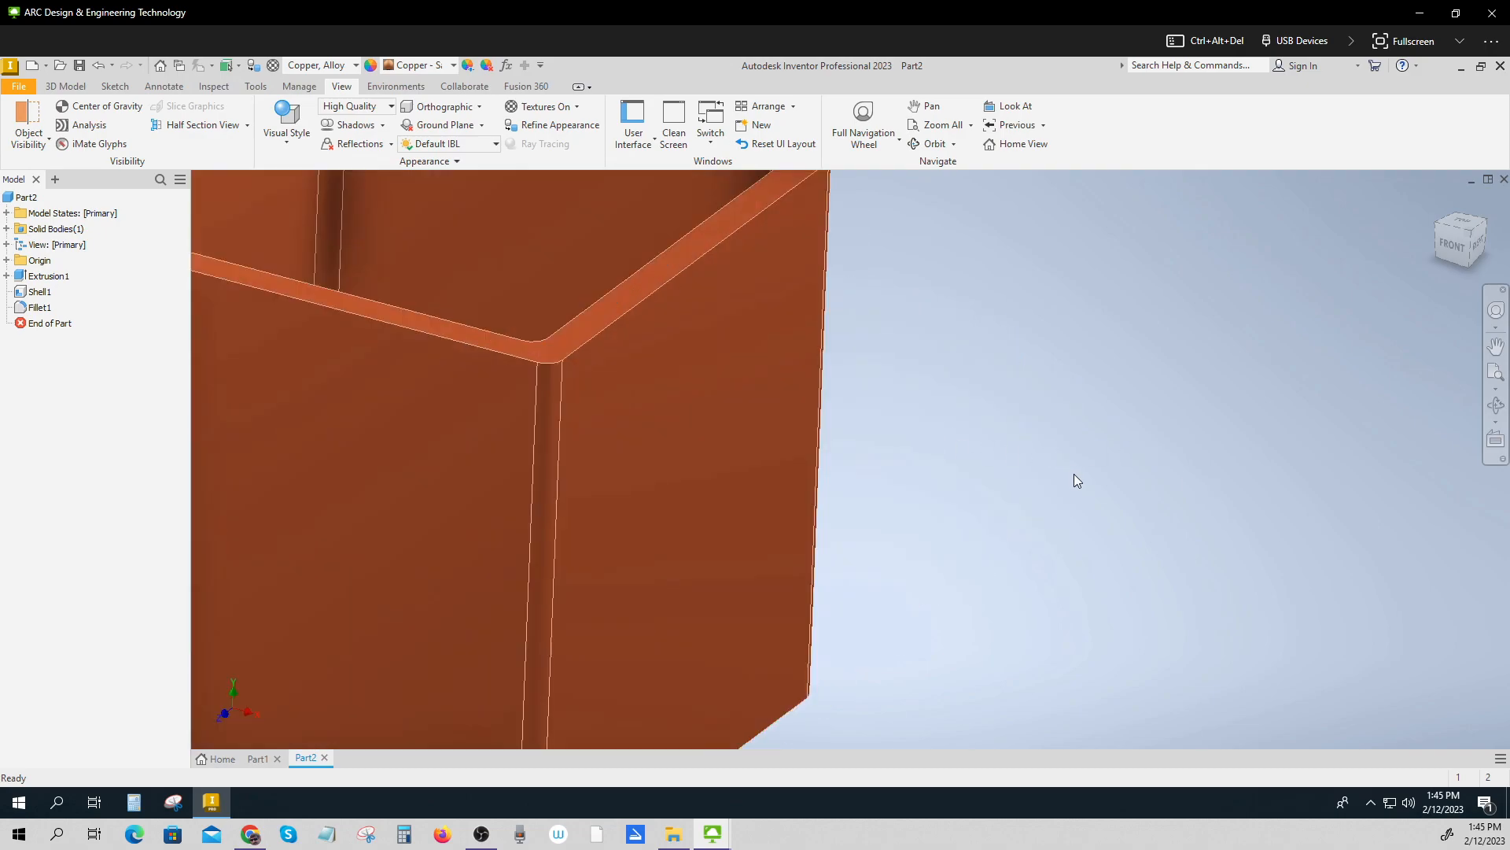
scroll(1074, 474, down, 3)
mouse_move(1082, 475)
shift+middle_down()
mouse_move(1083, 593)
mouse_move(1074, 469)
mouse_move(1133, 472)
mouse_move(1082, 454)
mouse_move(1084, 432)
shift+middle_up()
scroll(1071, 451, down, 3)
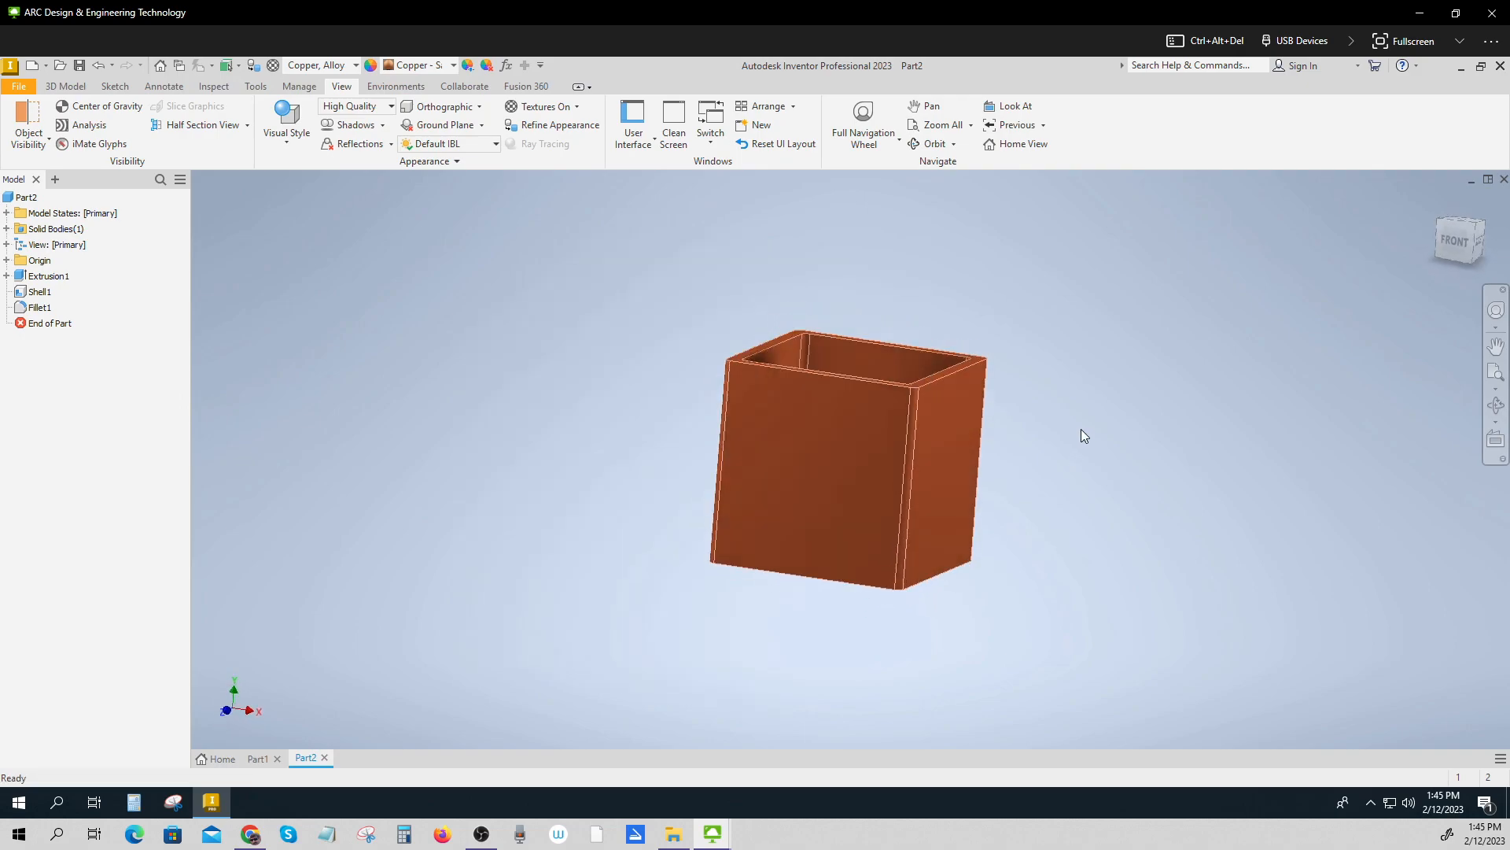
shift+middle_drag(1137, 544, 833, 486)
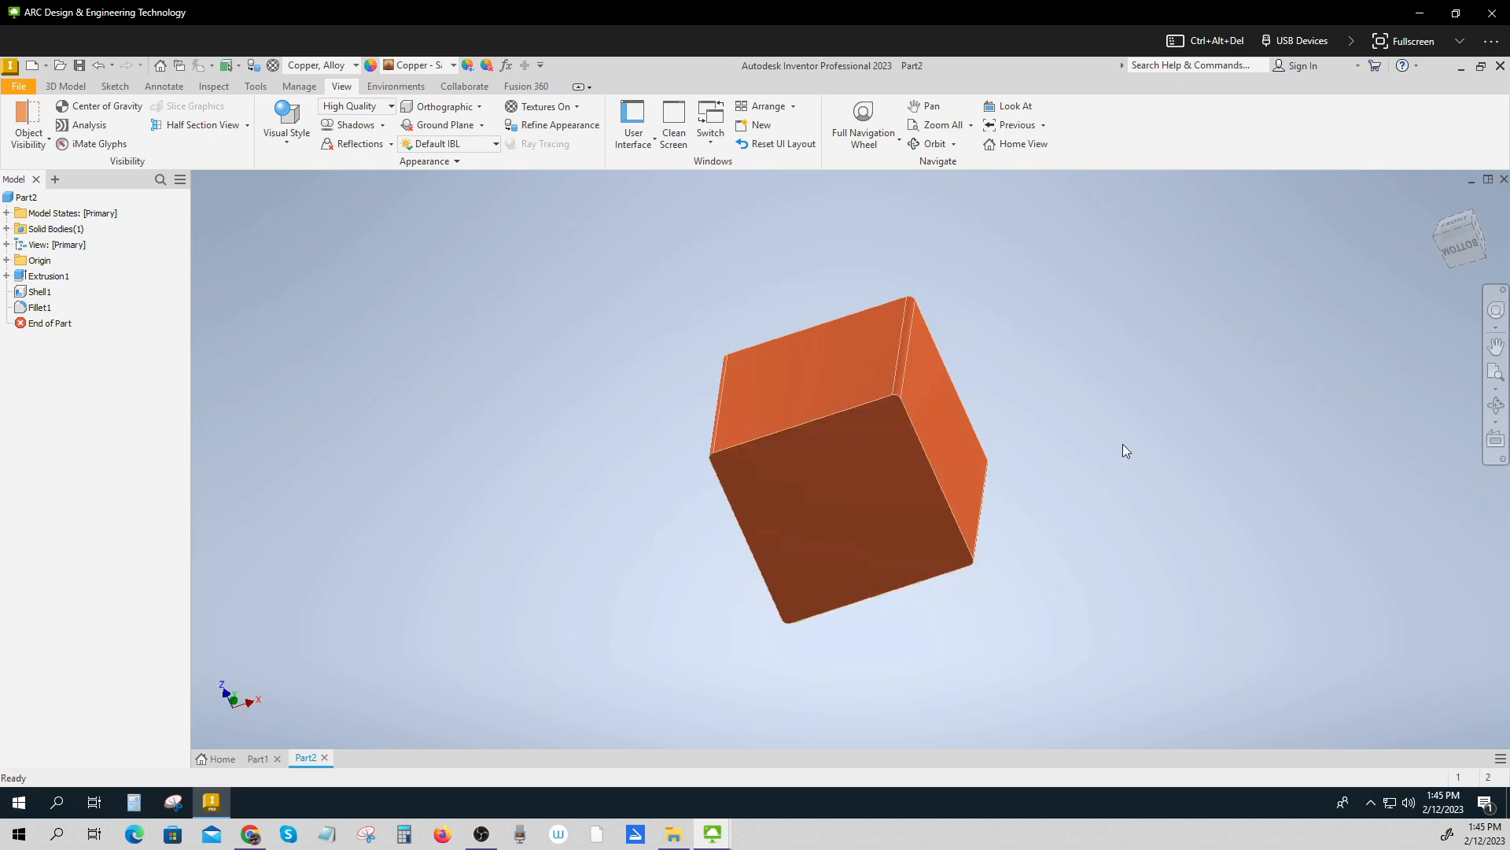
shift+middle_drag(1123, 446, 1123, 537)
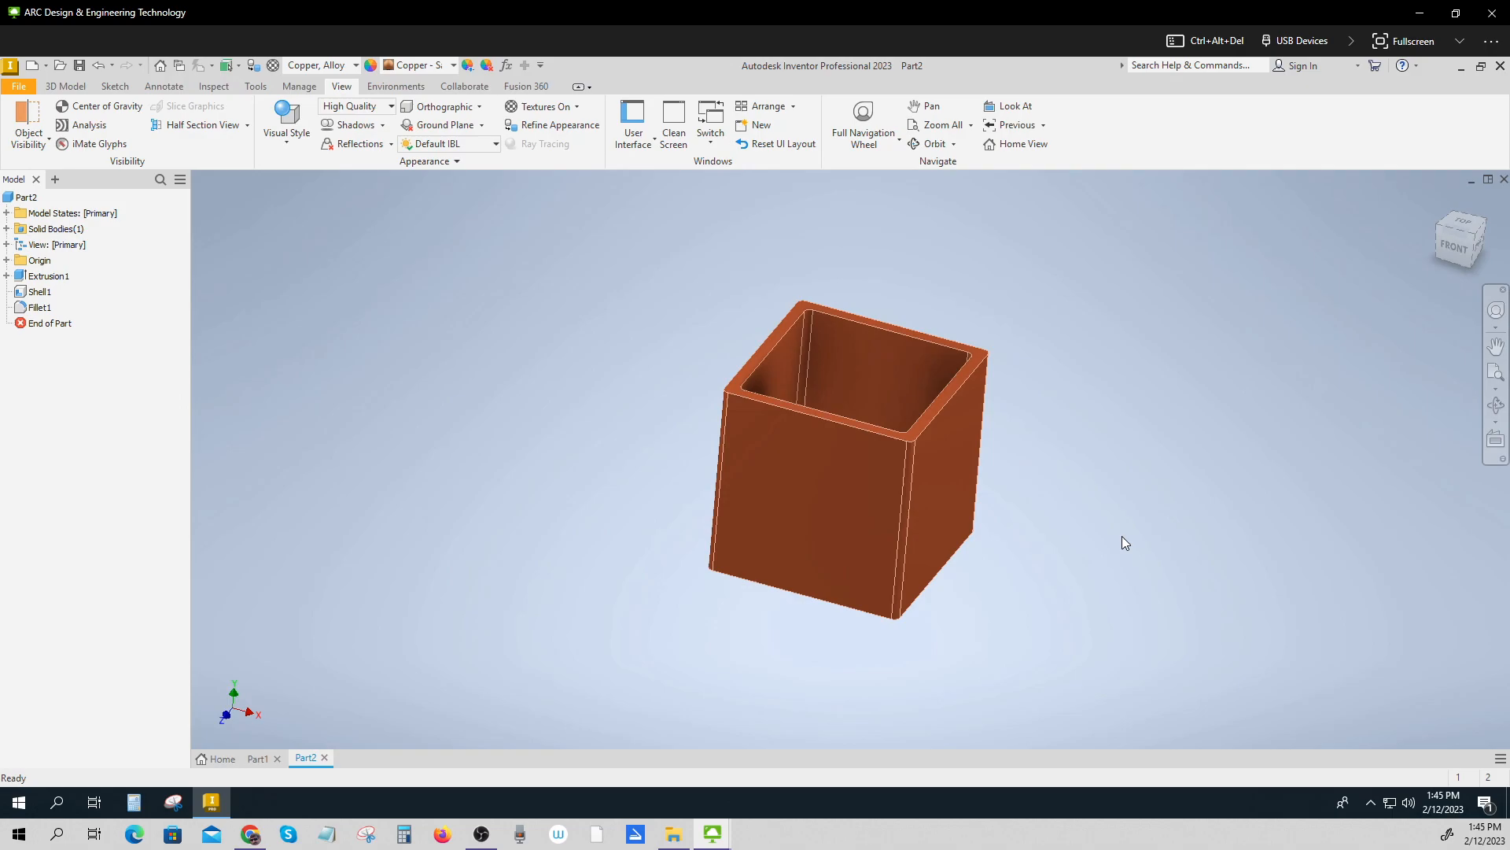